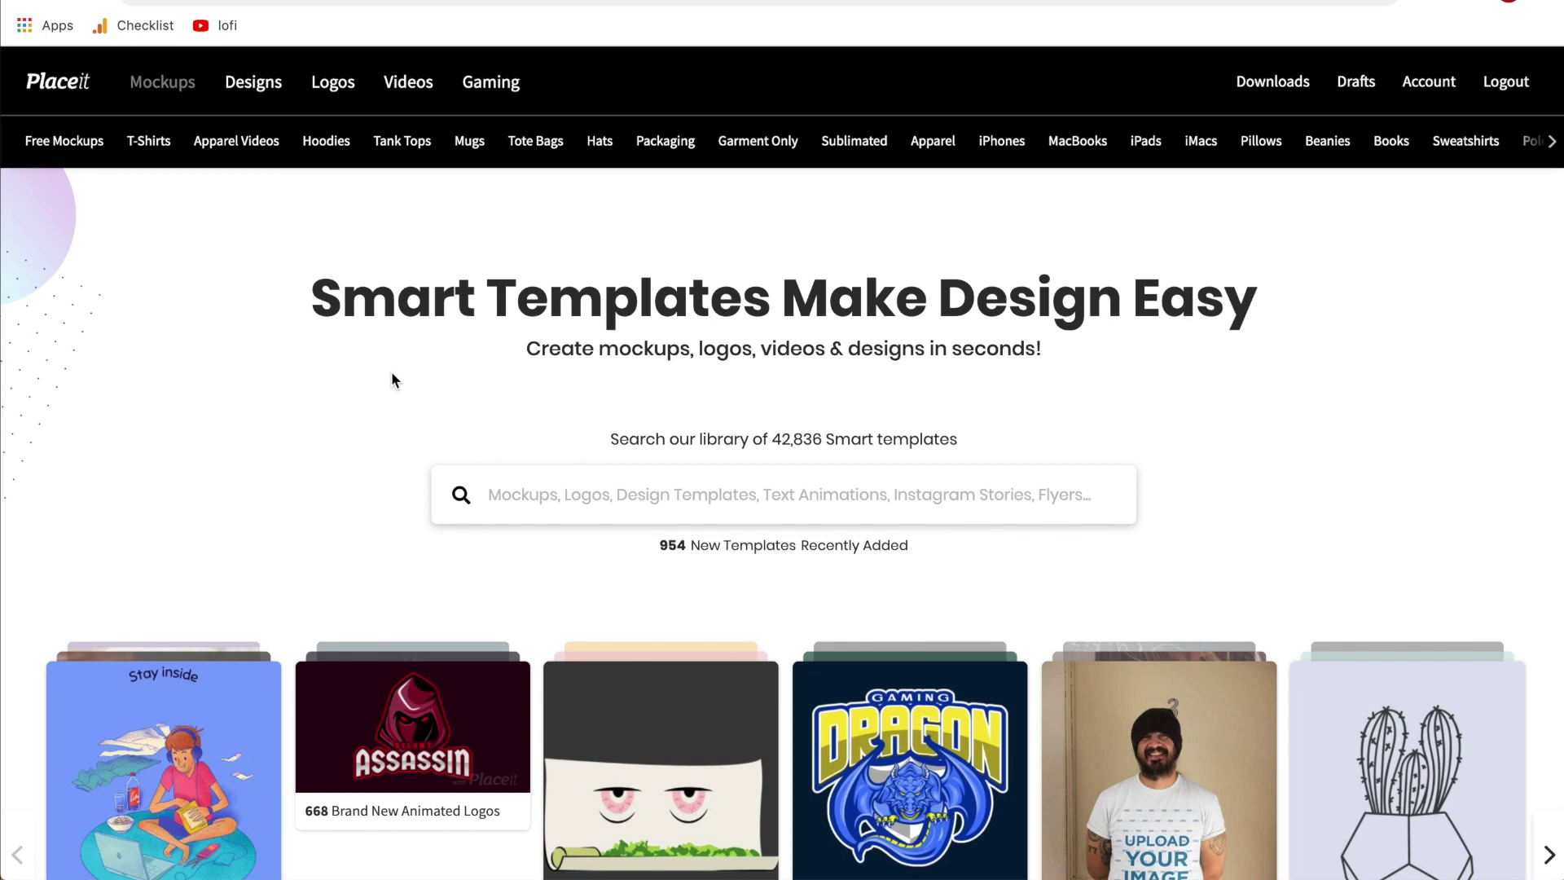
- Browse the iPhone mockup results and jump to the last results page
{"action": "mouse_move", "coordinate": [490, 82]}
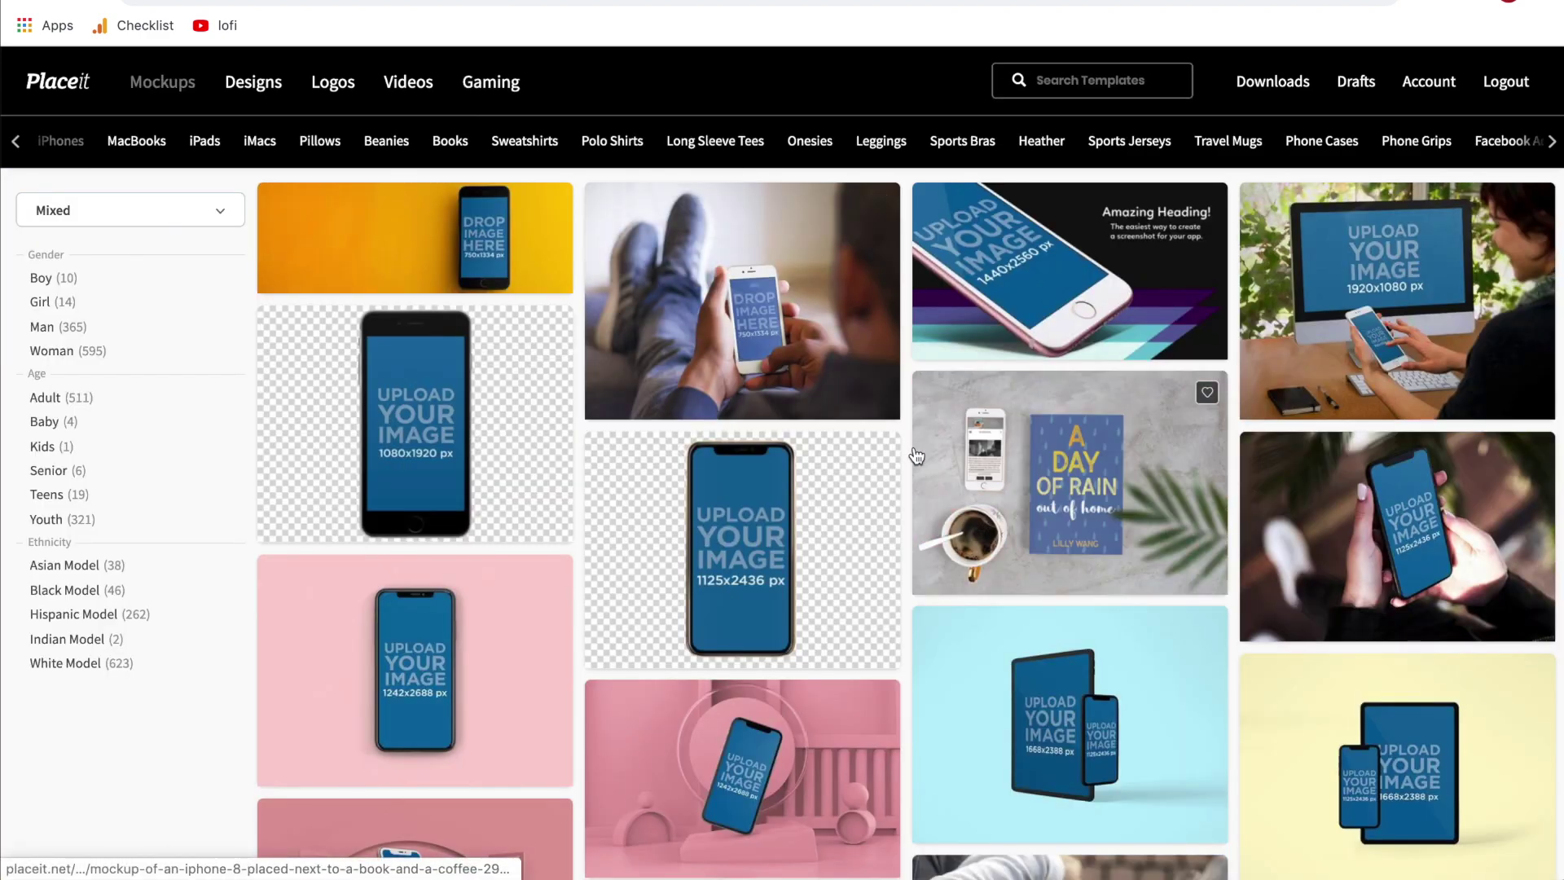
{"action": "scroll", "coordinate": [916, 456], "scroll_direction": "down", "scroll_amount": 3}
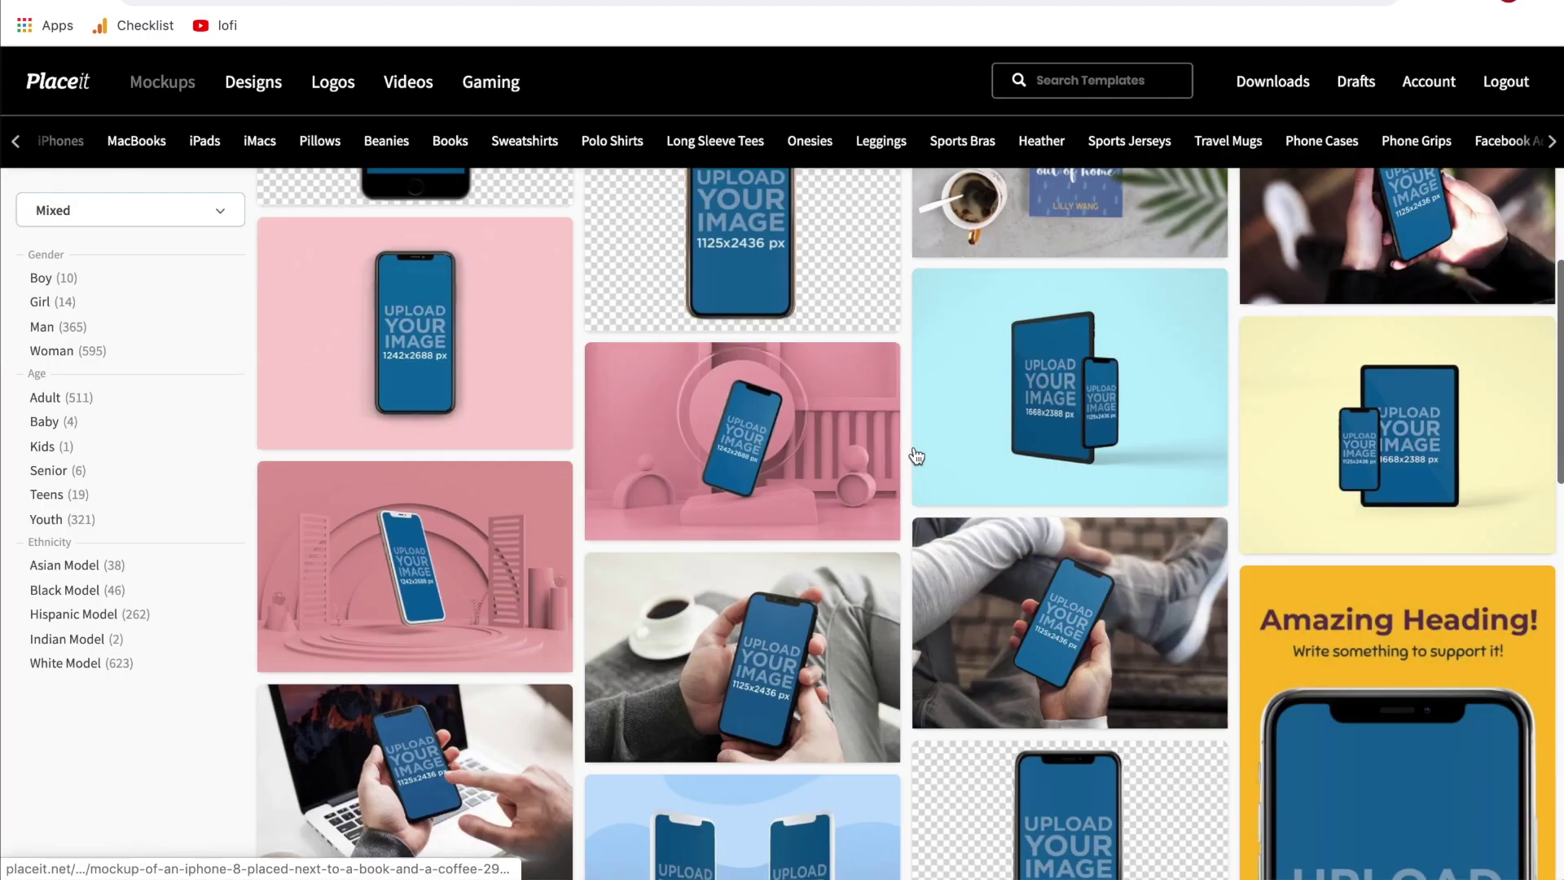
{"action": "scroll", "coordinate": [917, 456], "scroll_direction": "down", "scroll_amount": 10}
{"action": "scroll", "coordinate": [915, 454], "scroll_direction": "up", "scroll_amount": 4}
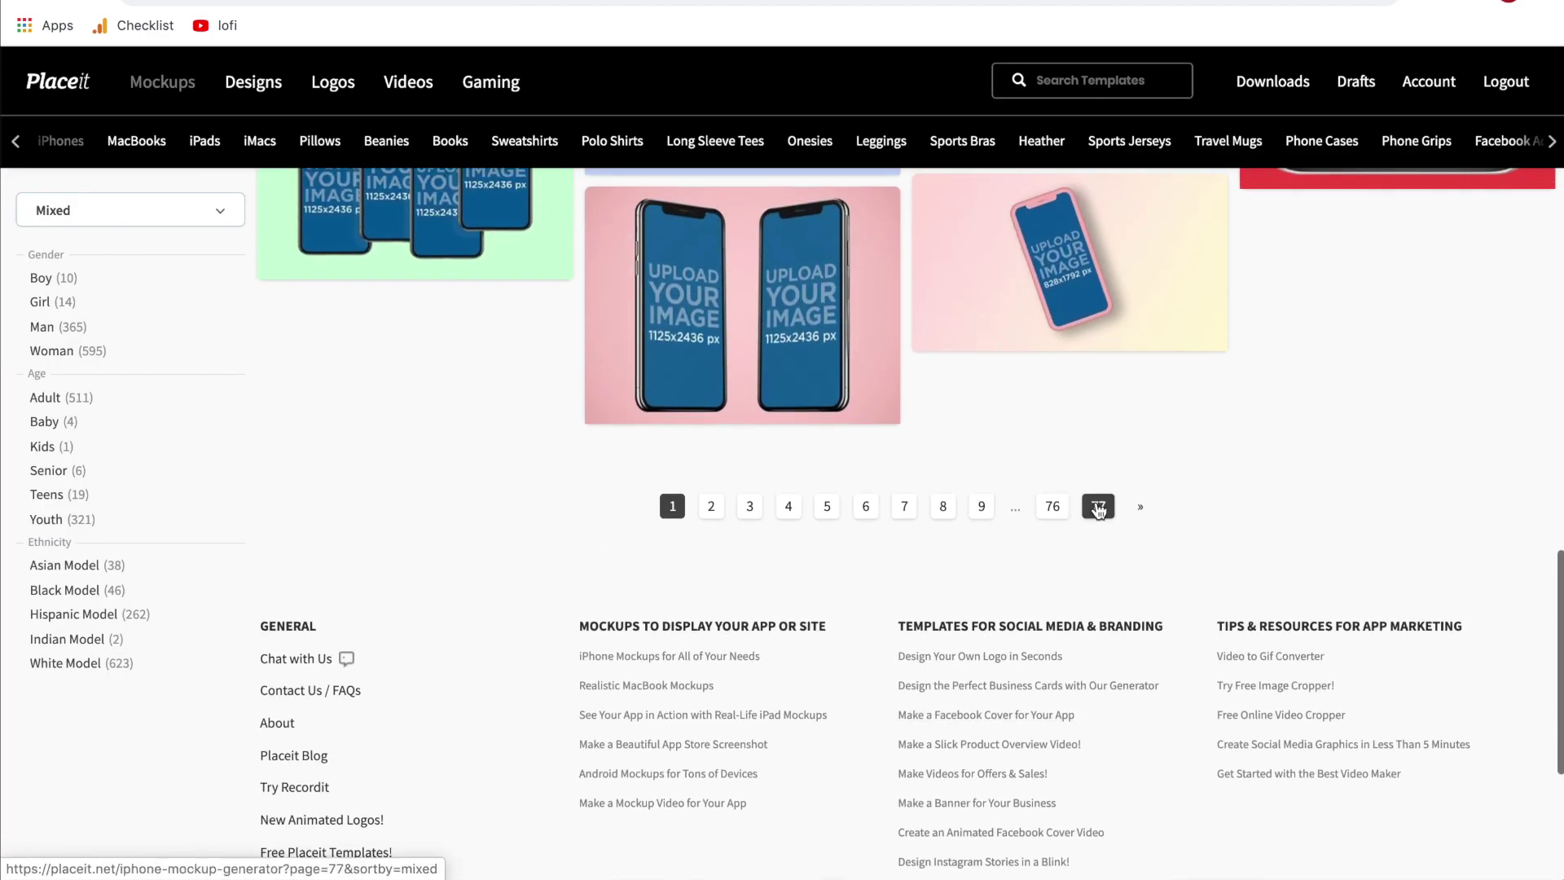
{"action": "left_click", "coordinate": [1098, 507]}
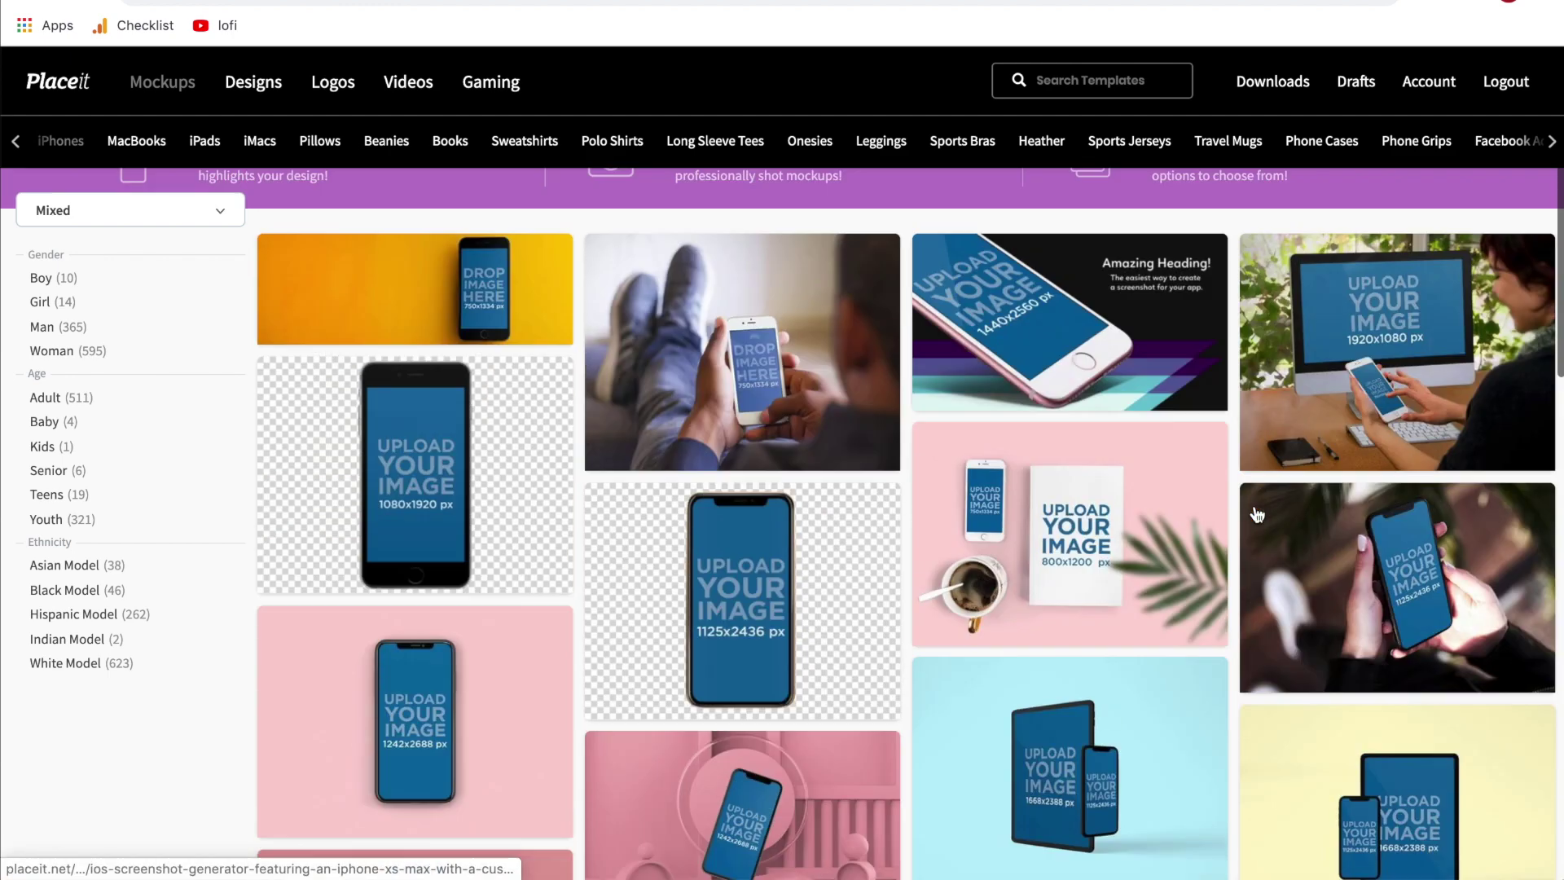
- Open the 'All iPhones' dropdown in the banner to list the iPhone models
{"action": "scroll", "coordinate": [1257, 515], "scroll_direction": "up", "scroll_amount": 5}
{"action": "left_click", "coordinate": [866, 339]}
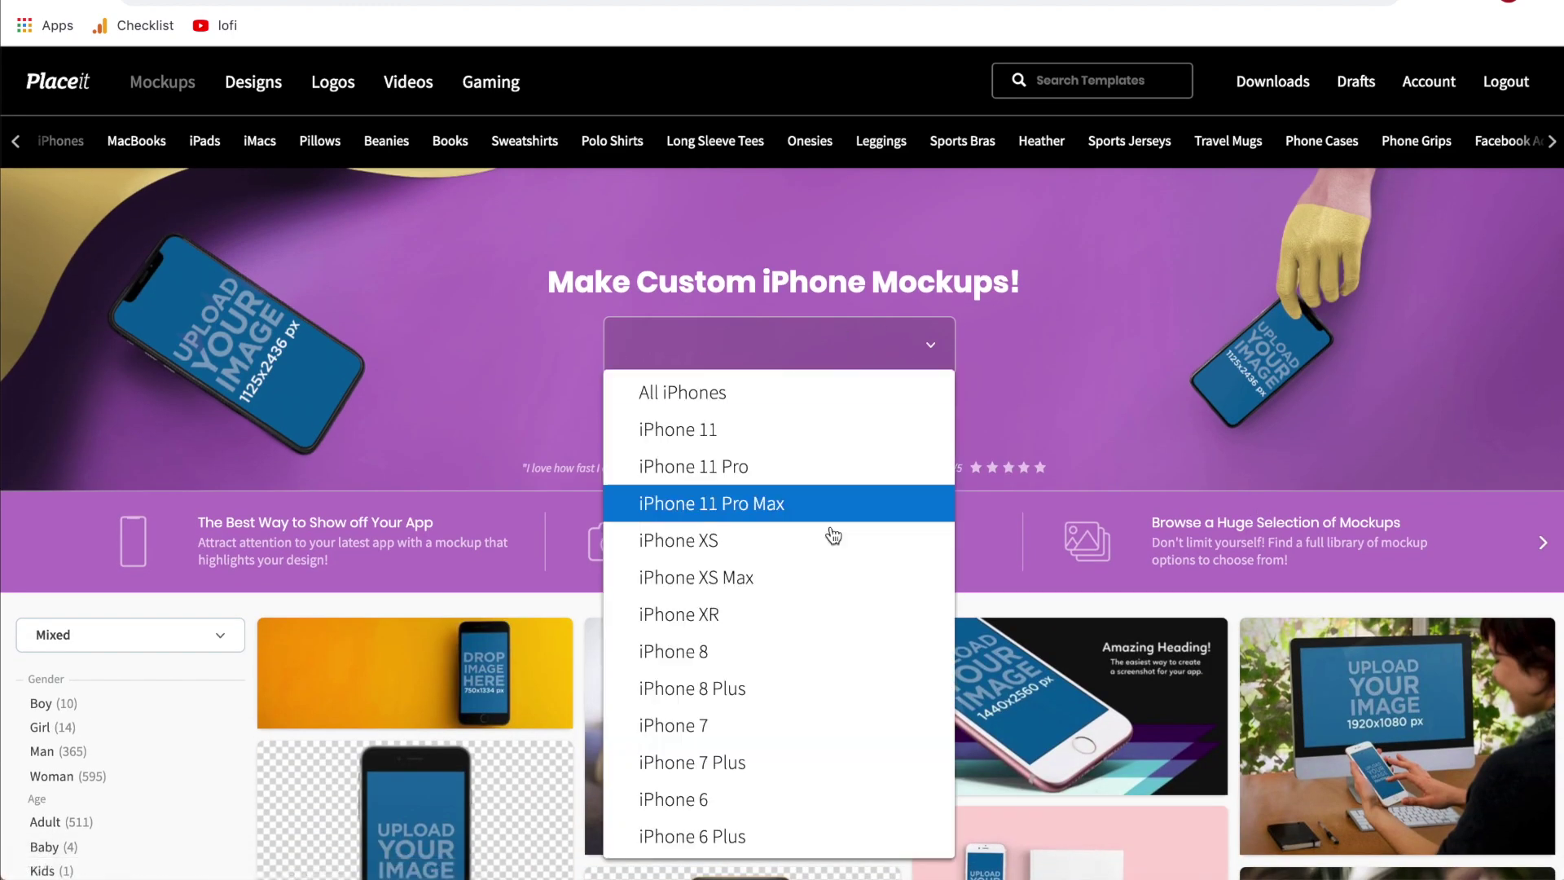
{"action": "scroll", "coordinate": [817, 743], "scroll_direction": "down", "scroll_amount": 1}
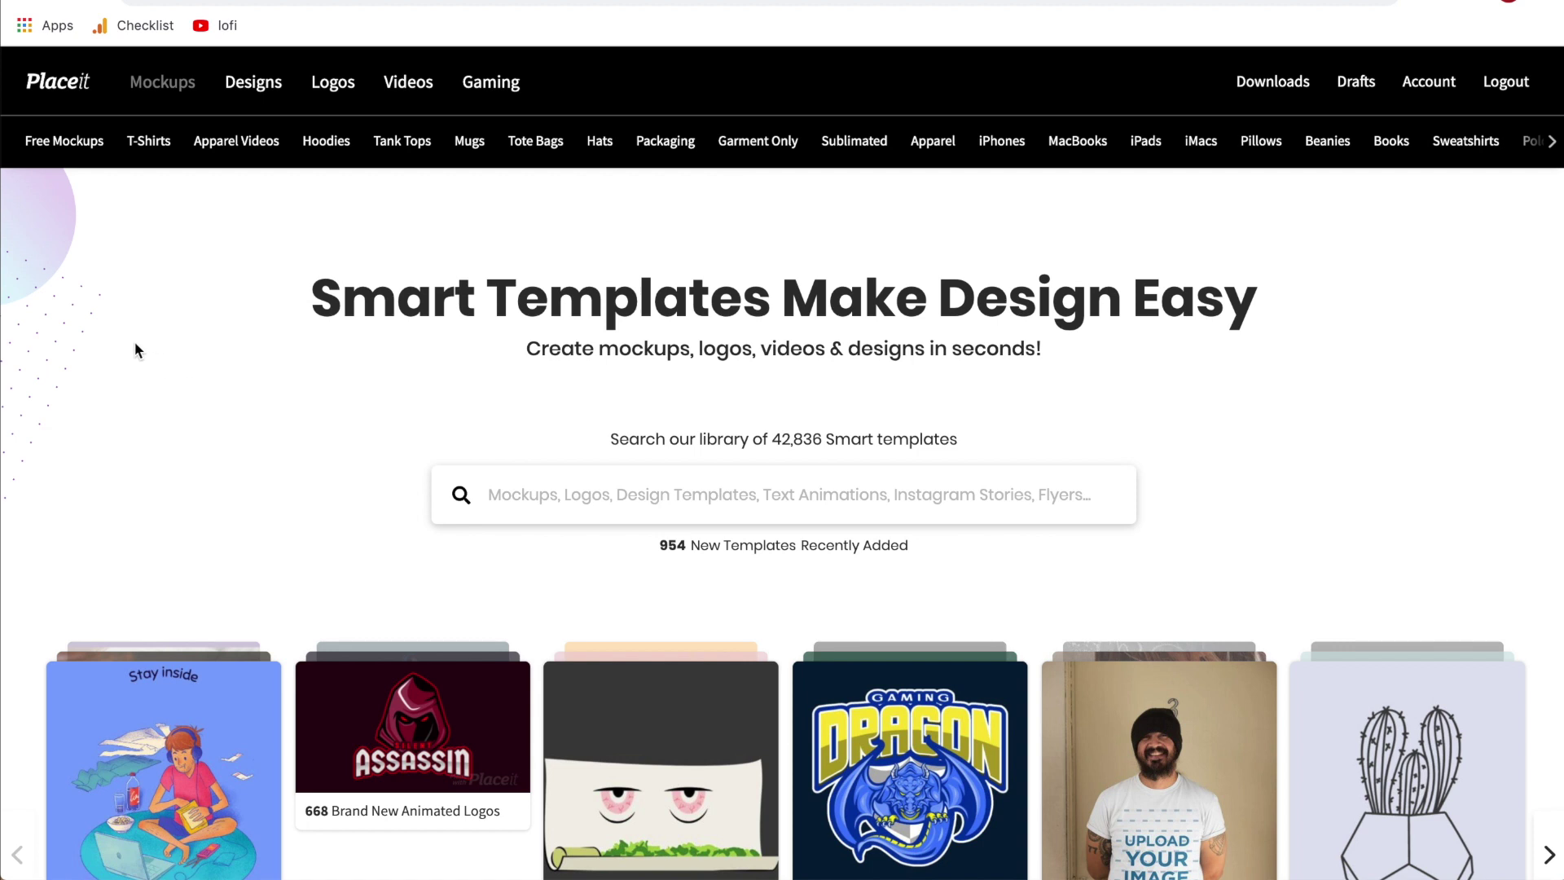
- Close the model dropdown and return to 'Make Custom iPhone Mockups!' with All iPhones shown
{"action": "scroll", "coordinate": [309, 510], "scroll_direction": "down", "scroll_amount": 5}
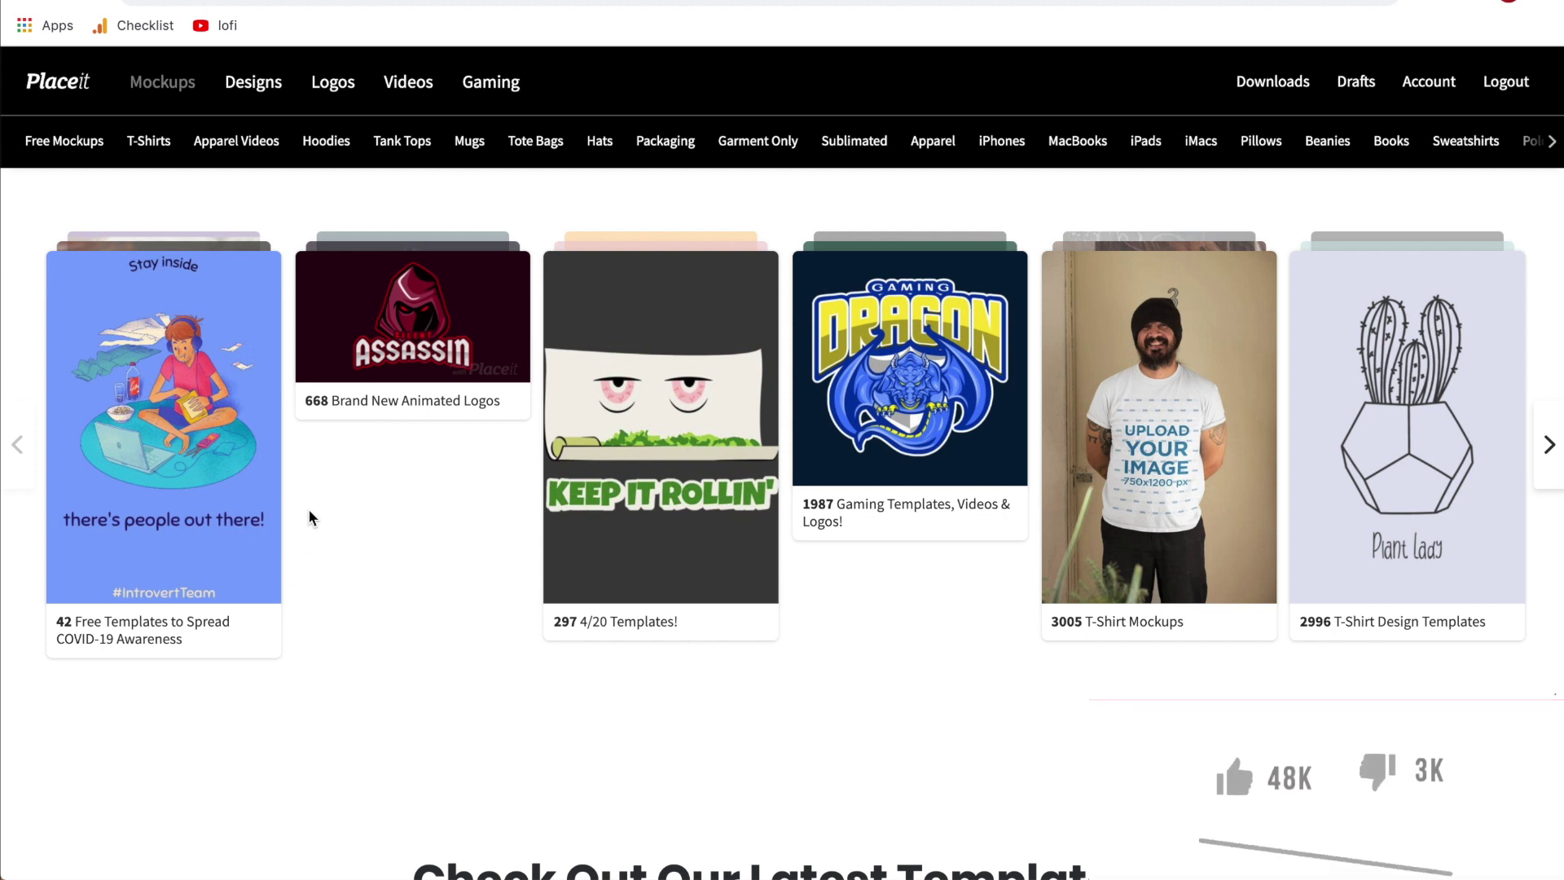
{"action": "scroll", "coordinate": [309, 510], "scroll_direction": "up", "scroll_amount": 5}
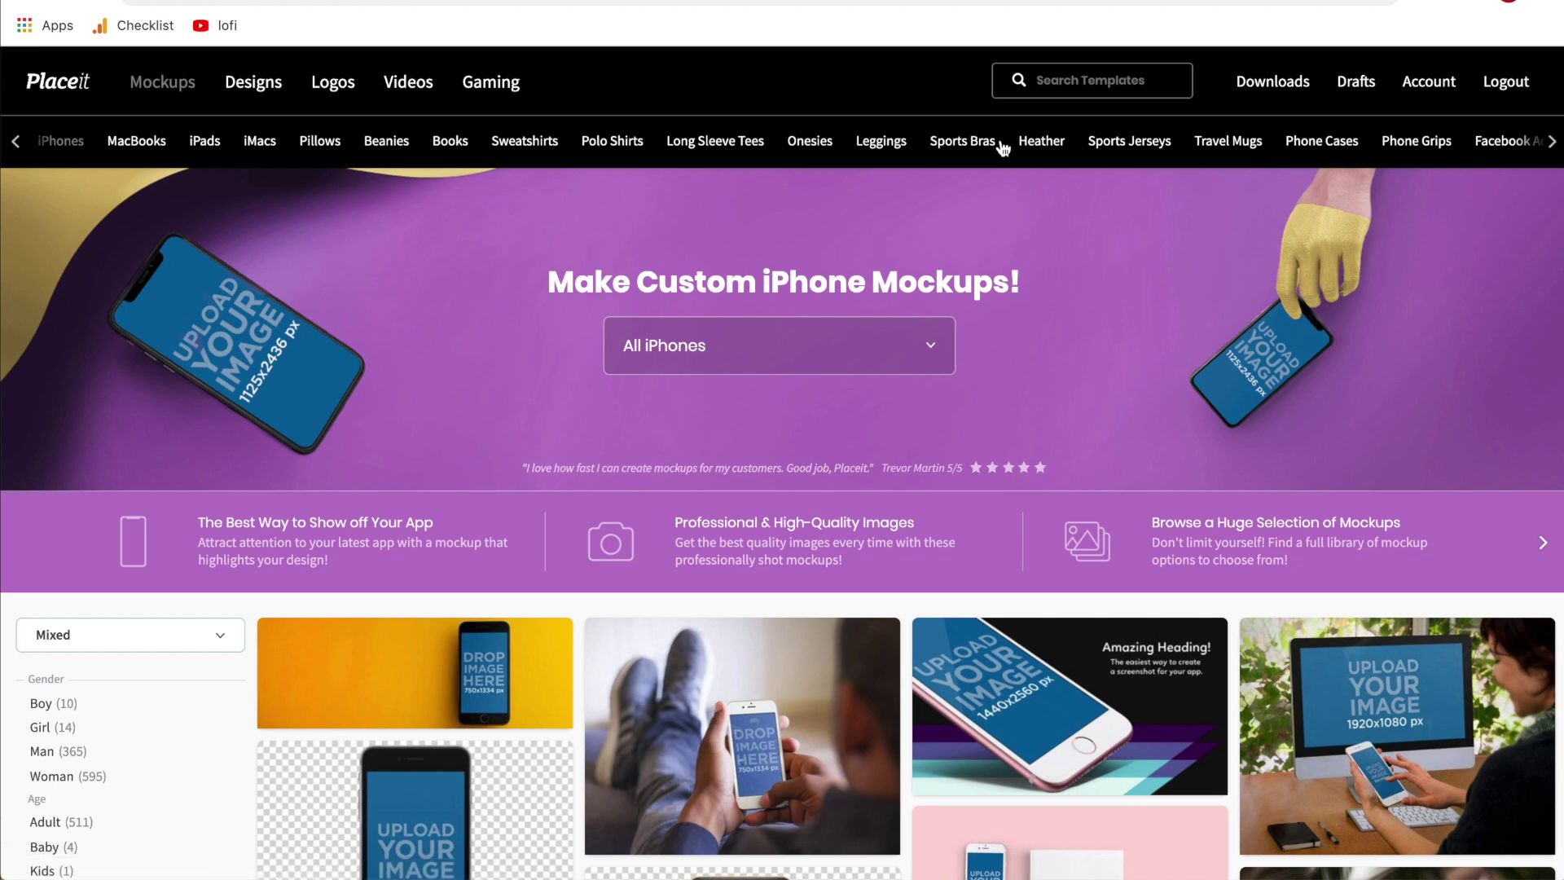
{"action": "scroll", "coordinate": [1002, 146], "scroll_direction": "down", "scroll_amount": 4}
{"action": "scroll", "coordinate": [1002, 147], "scroll_direction": "down", "scroll_amount": 7}
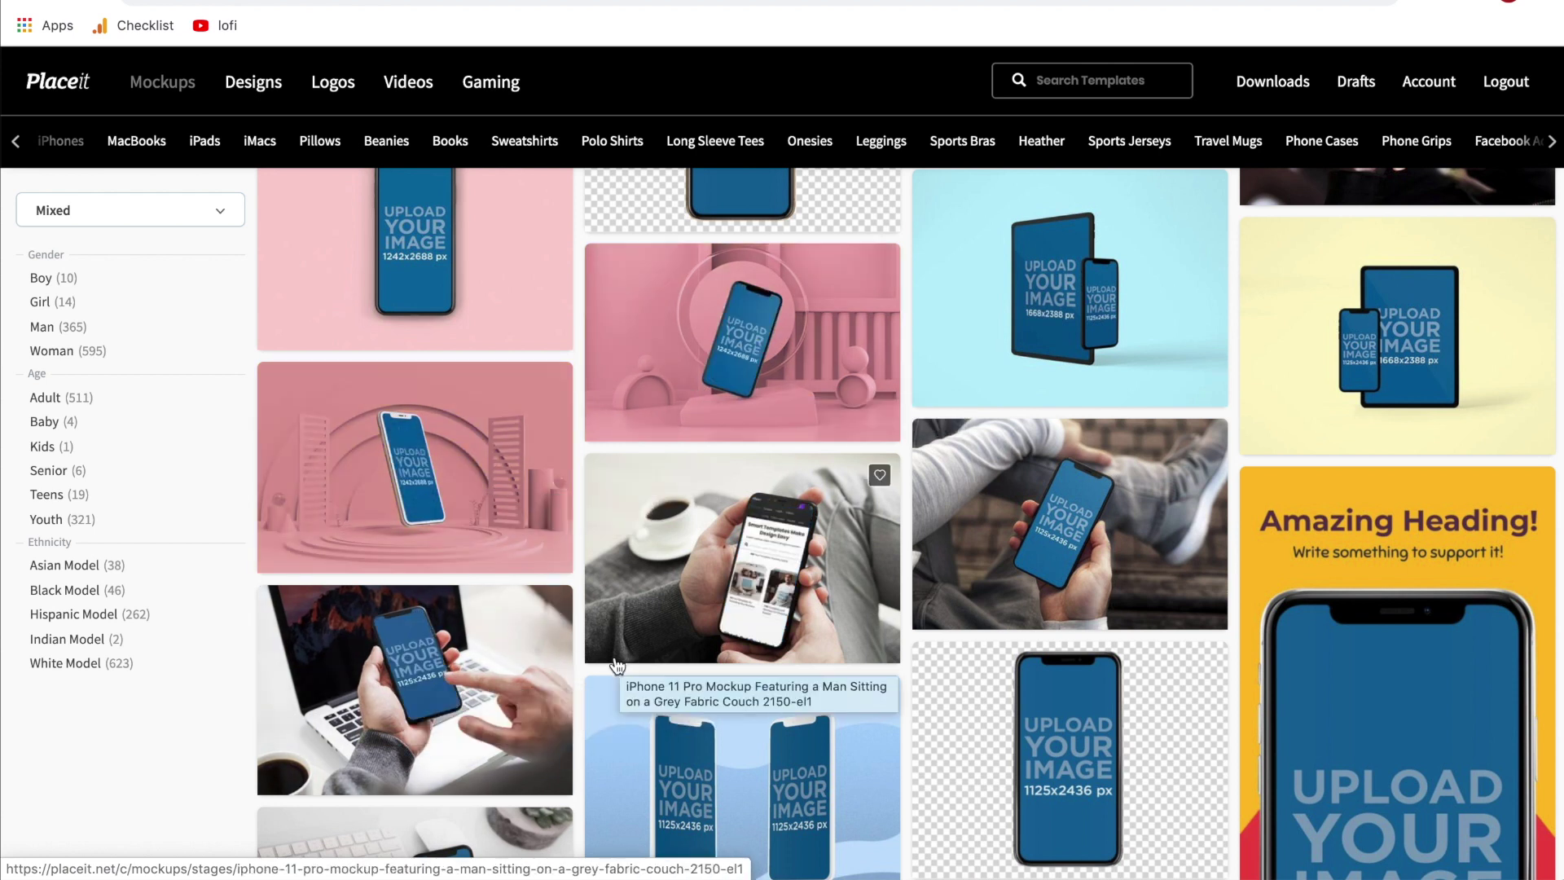
{"action": "scroll", "coordinate": [579, 670], "scroll_direction": "down", "scroll_amount": 15}
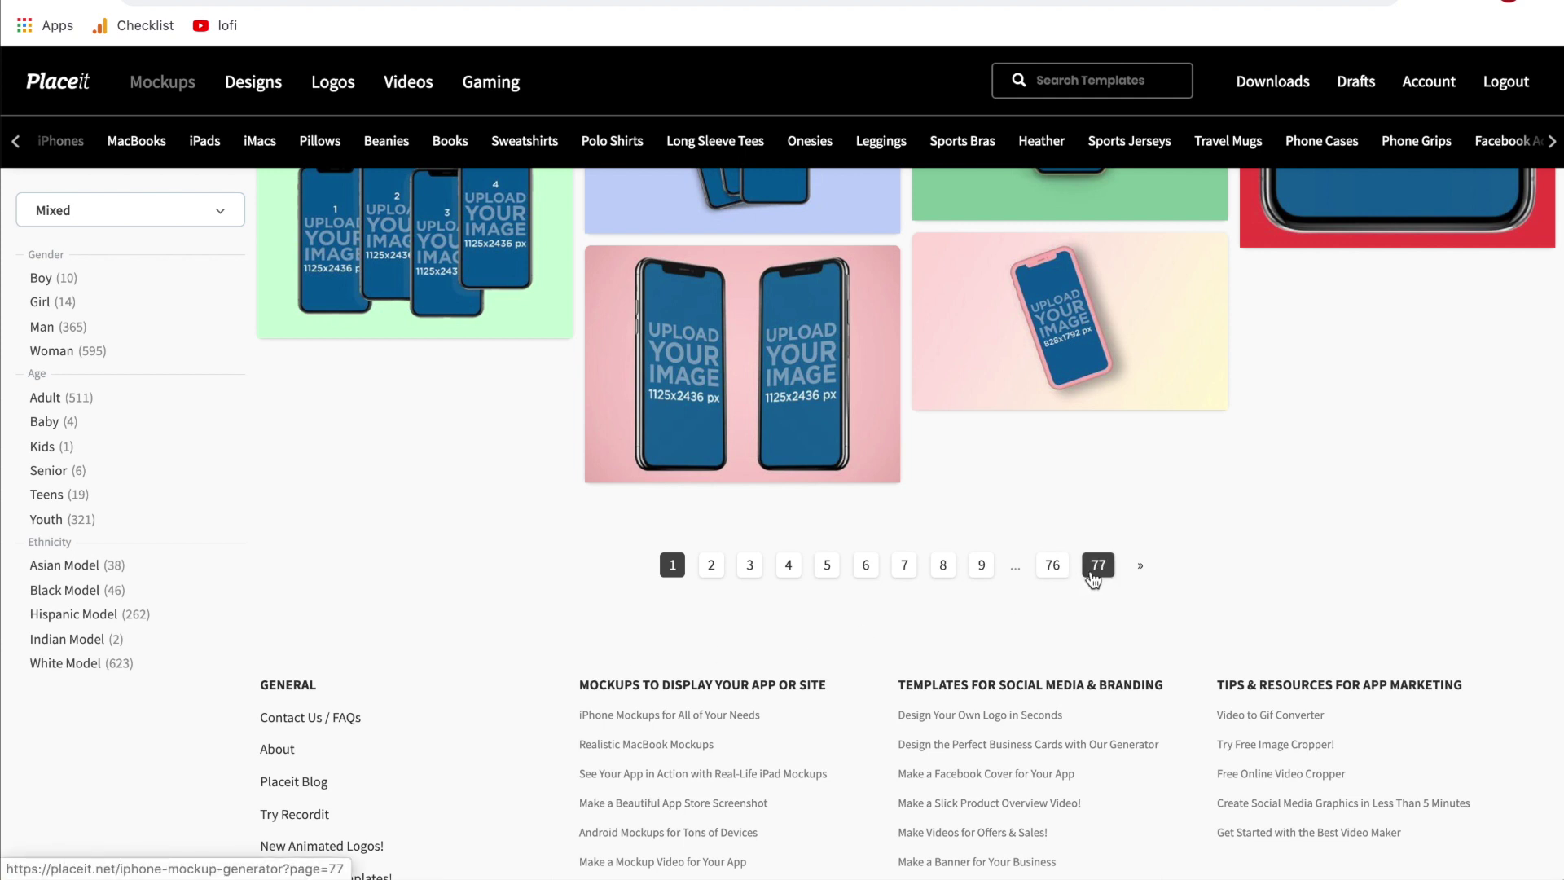
{"action": "scroll", "coordinate": [1241, 502], "scroll_direction": "up", "scroll_amount": 15}
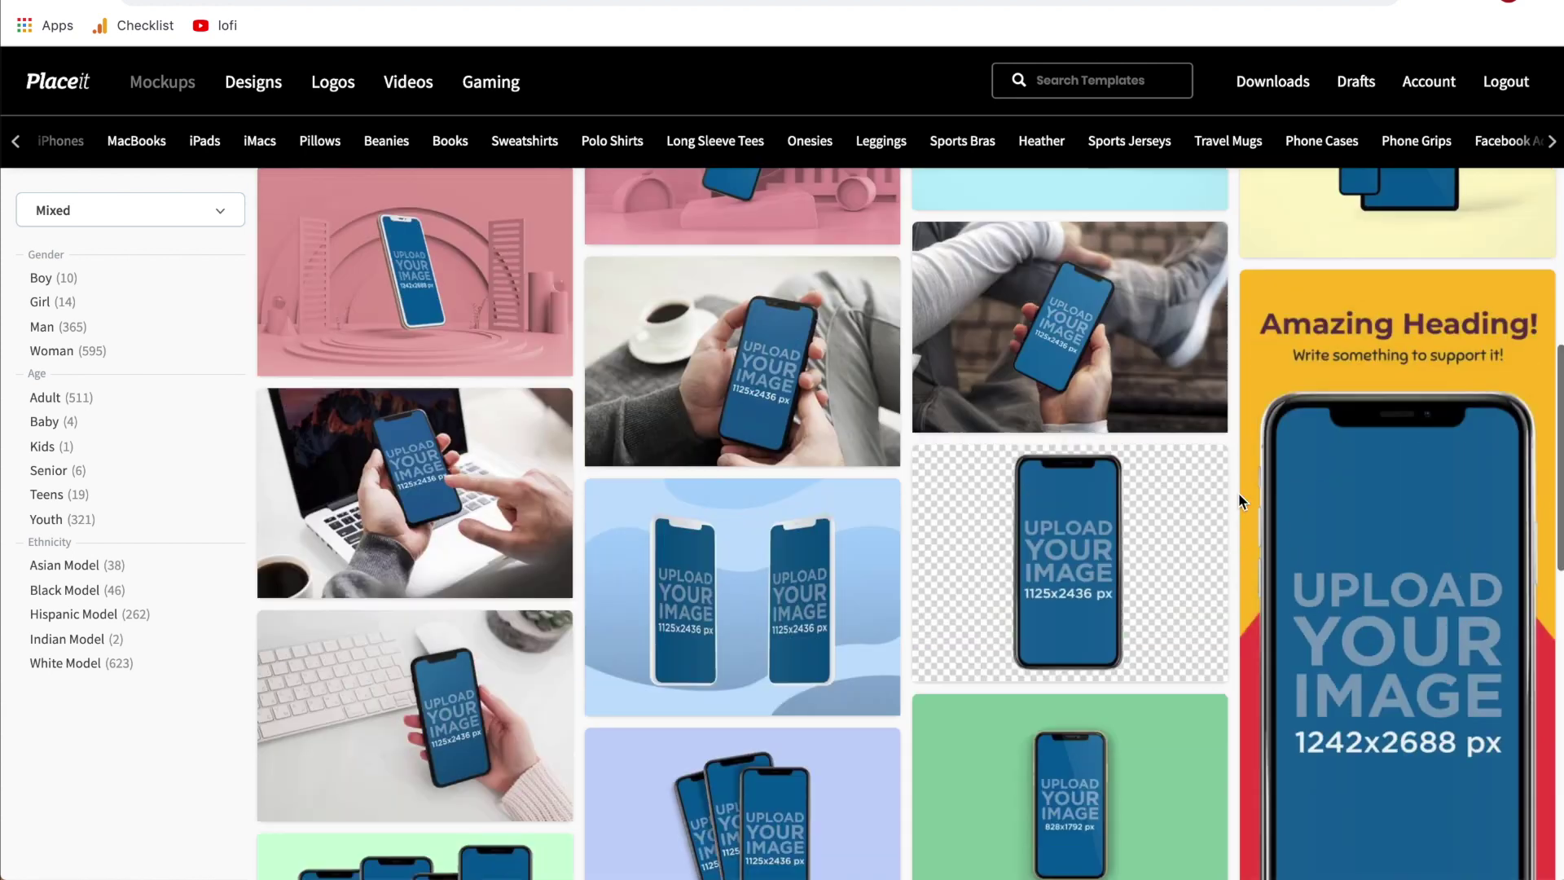
{"action": "scroll", "coordinate": [1242, 501], "scroll_direction": "up", "scroll_amount": 5}
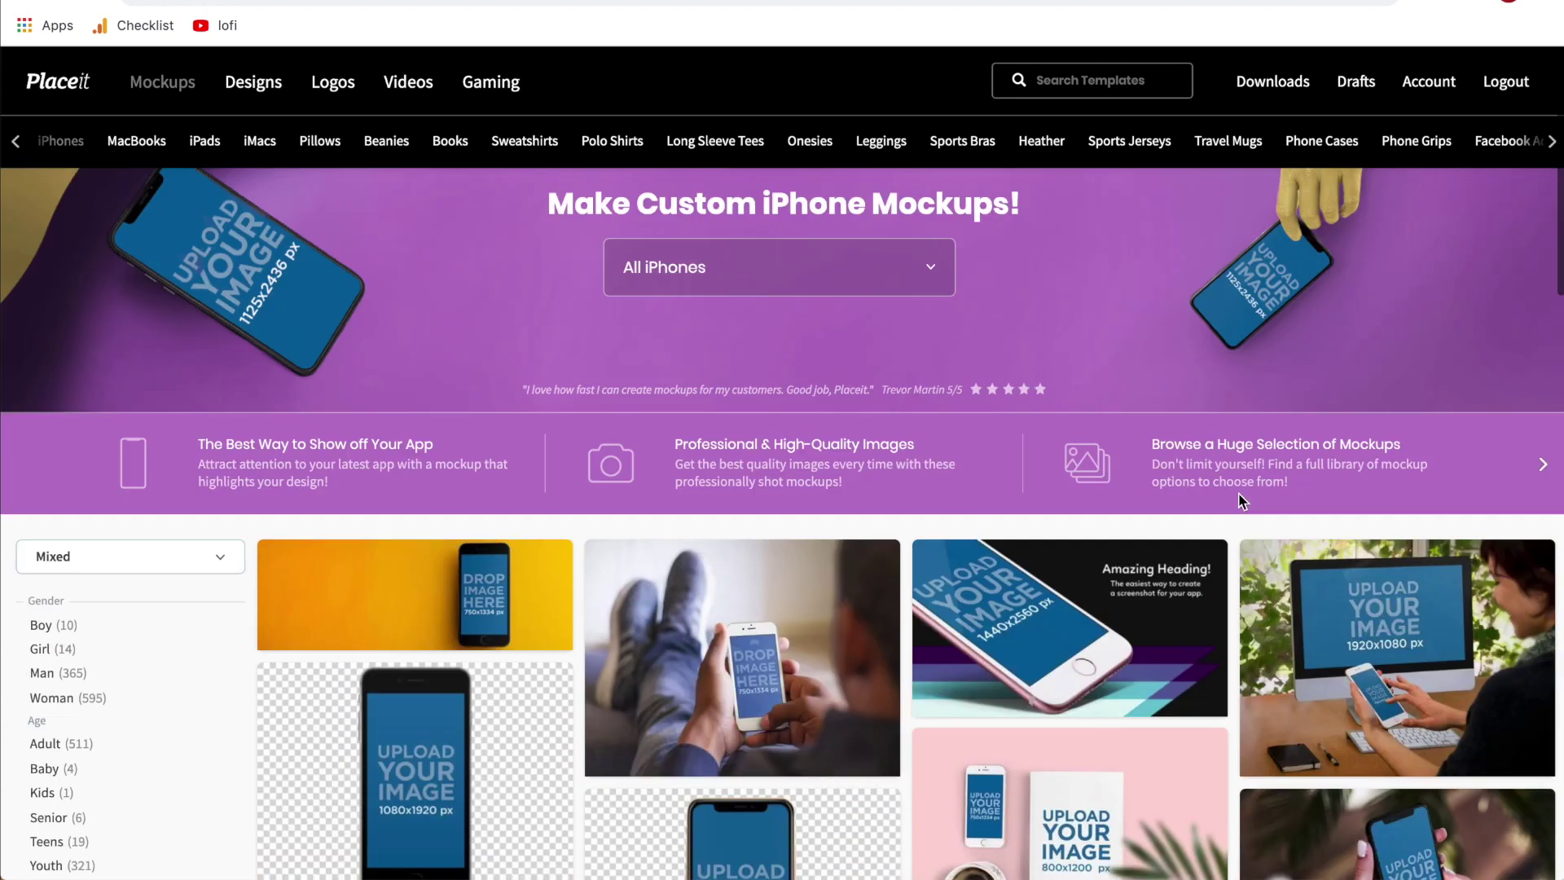
{"action": "left_click", "coordinate": [930, 355]}
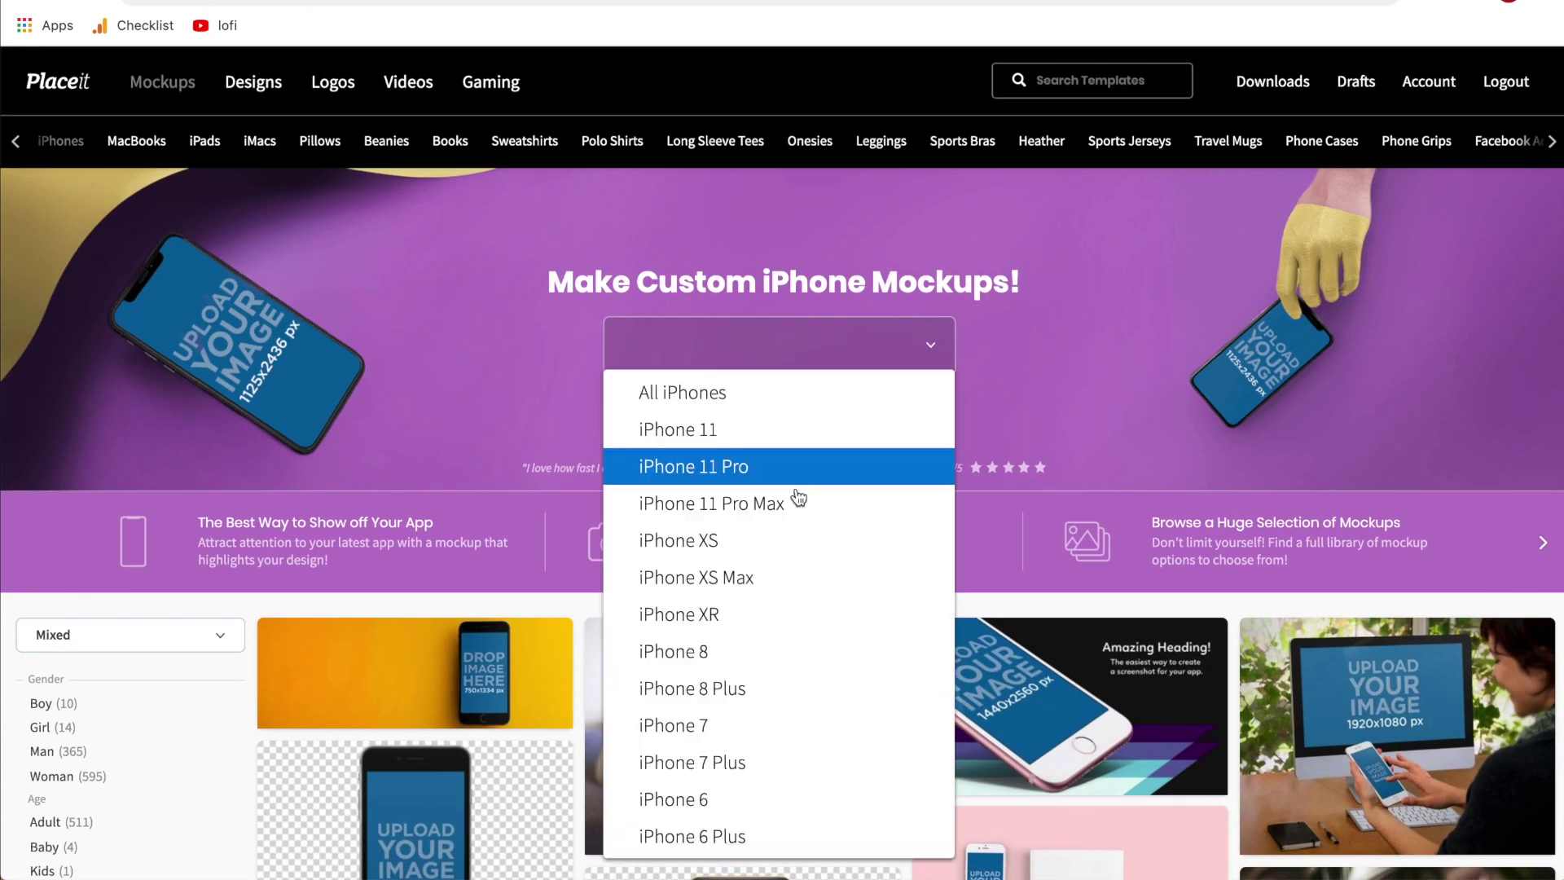
{"action": "scroll", "coordinate": [793, 691], "scroll_direction": "down", "scroll_amount": 1}
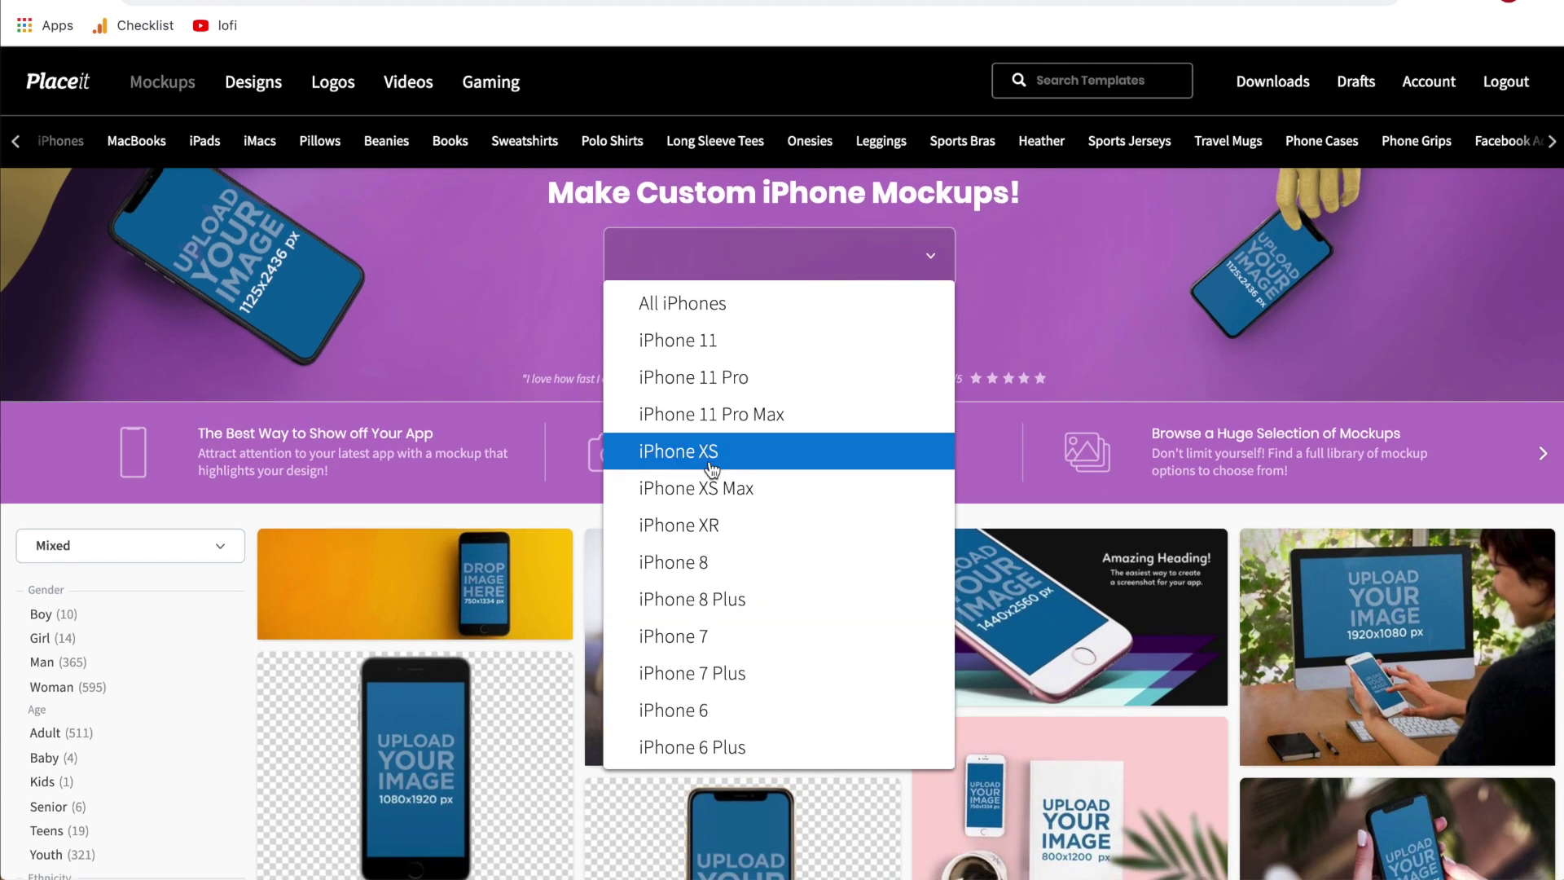
{"action": "scroll", "coordinate": [634, 628], "scroll_direction": "up", "scroll_amount": 1}
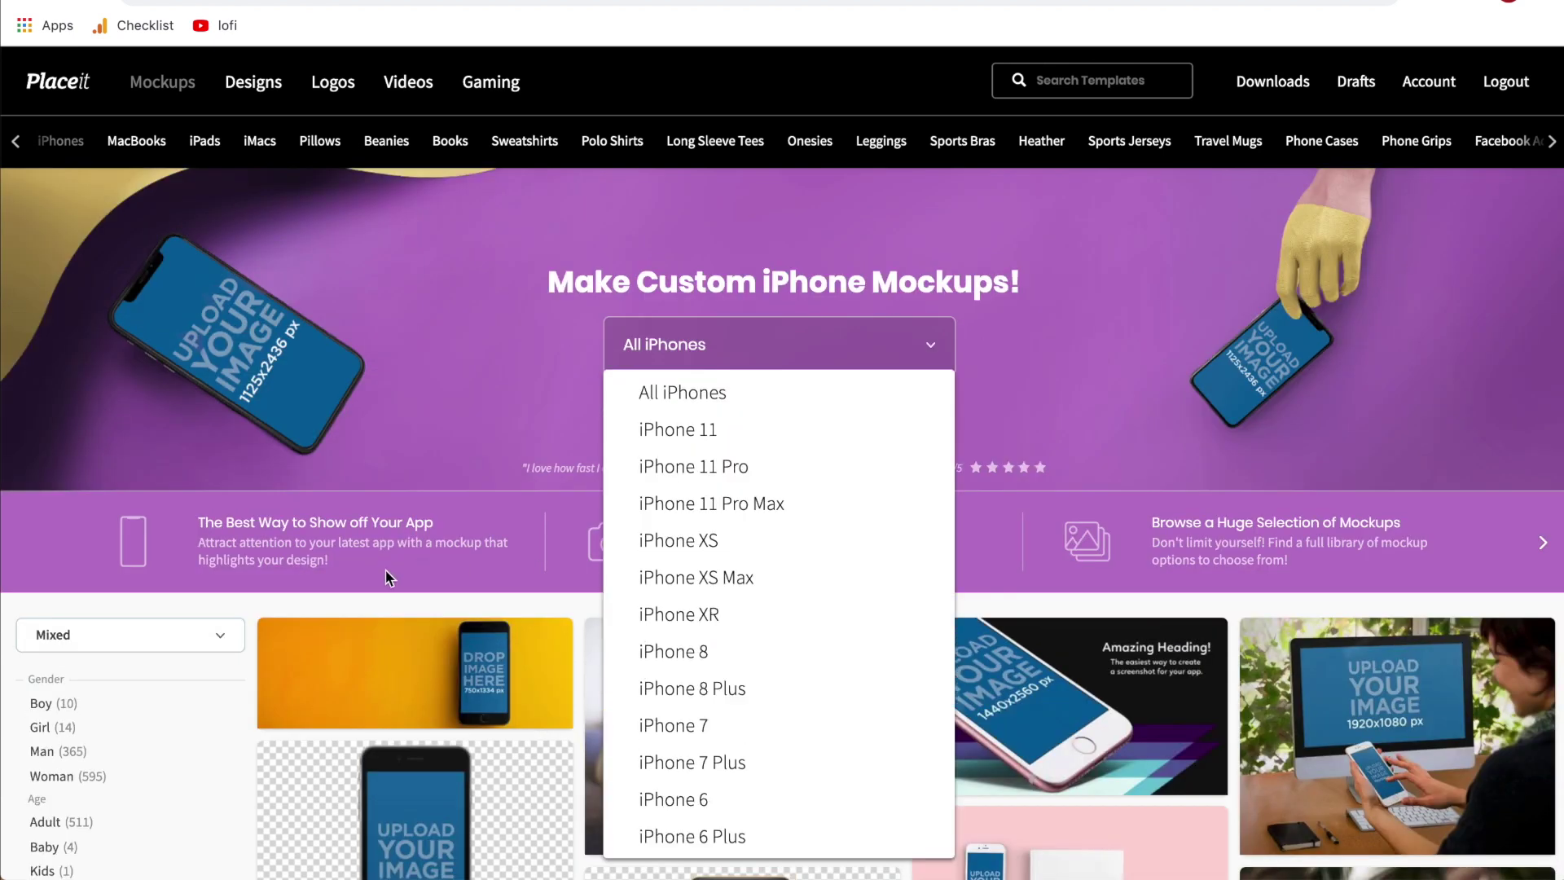
{"action": "left_click", "coordinate": [257, 600]}
{"action": "scroll", "coordinate": [257, 600], "scroll_direction": "down", "scroll_amount": 3}
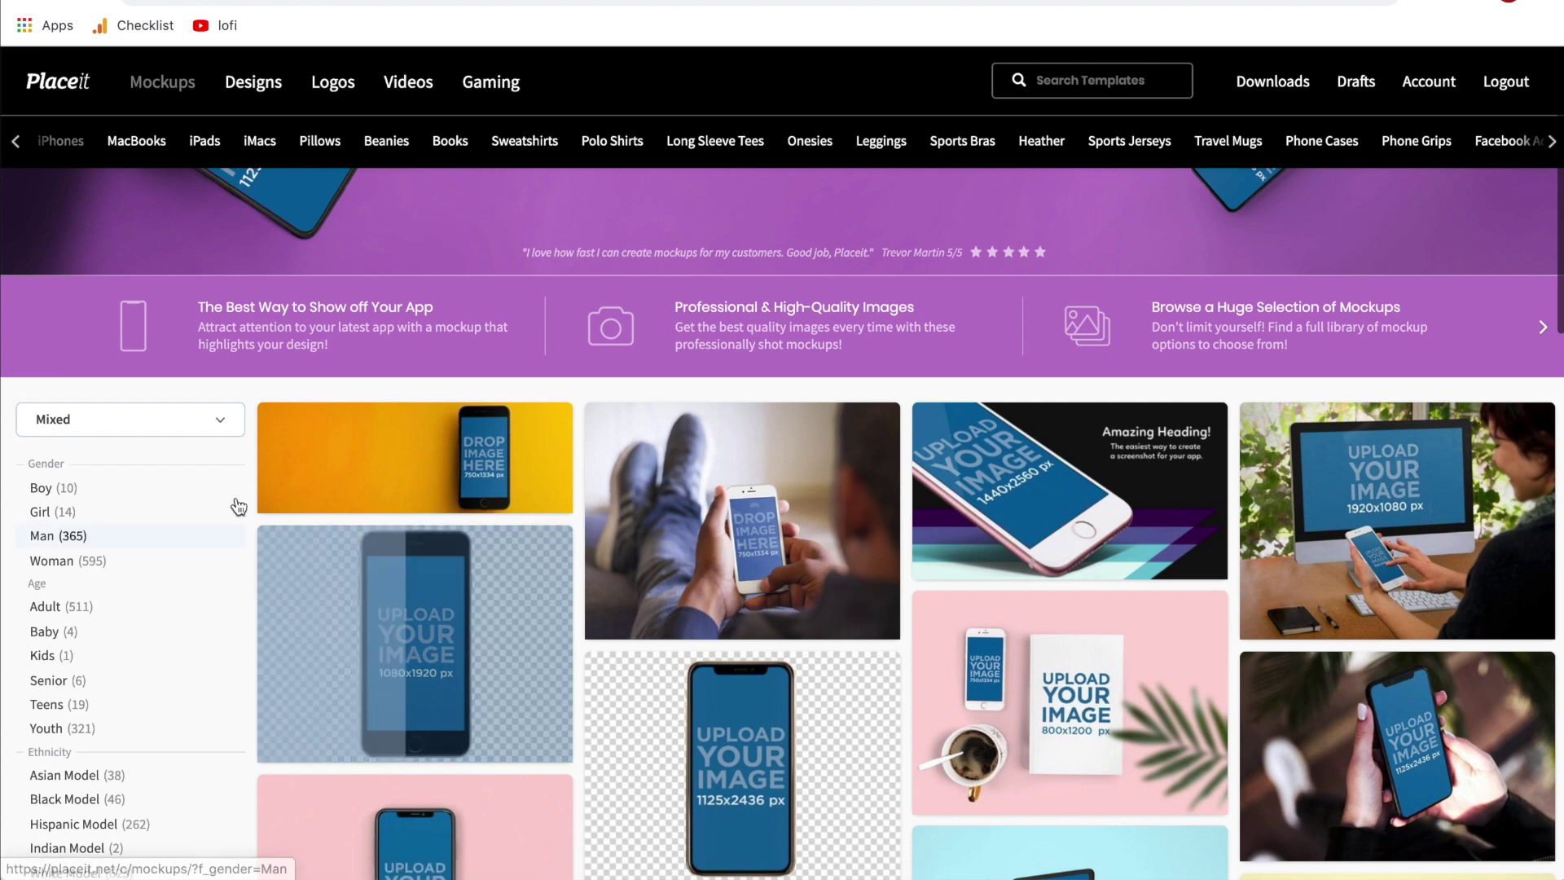
- Switch the sort from Mixed to Best Selling and scroll down the mockup grid
{"action": "left_click", "coordinate": [225, 425]}
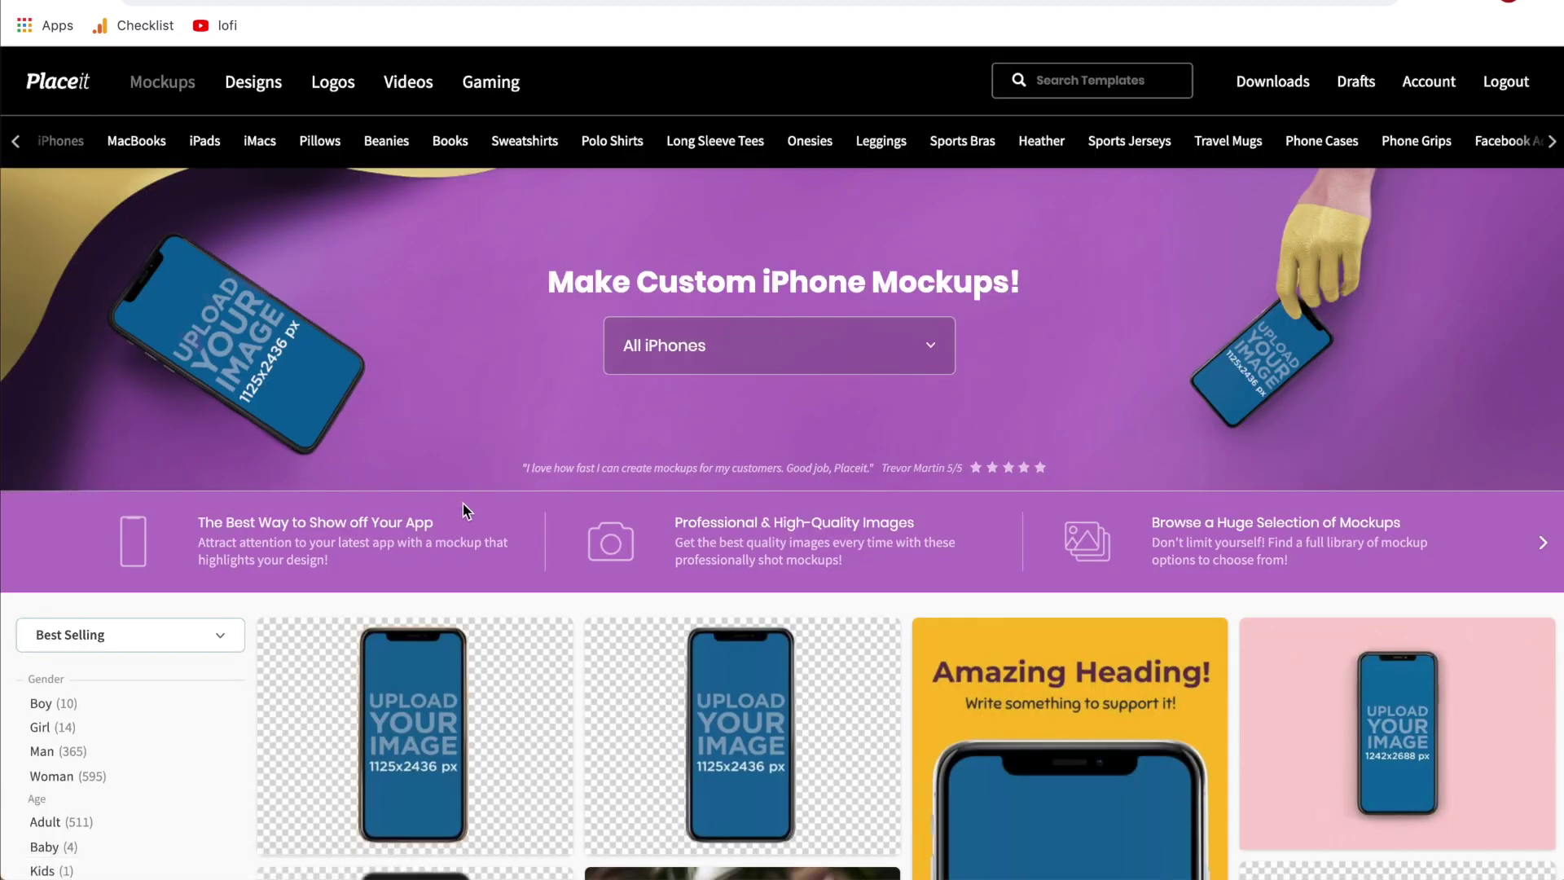
{"action": "scroll", "coordinate": [462, 511], "scroll_direction": "down", "scroll_amount": 5}
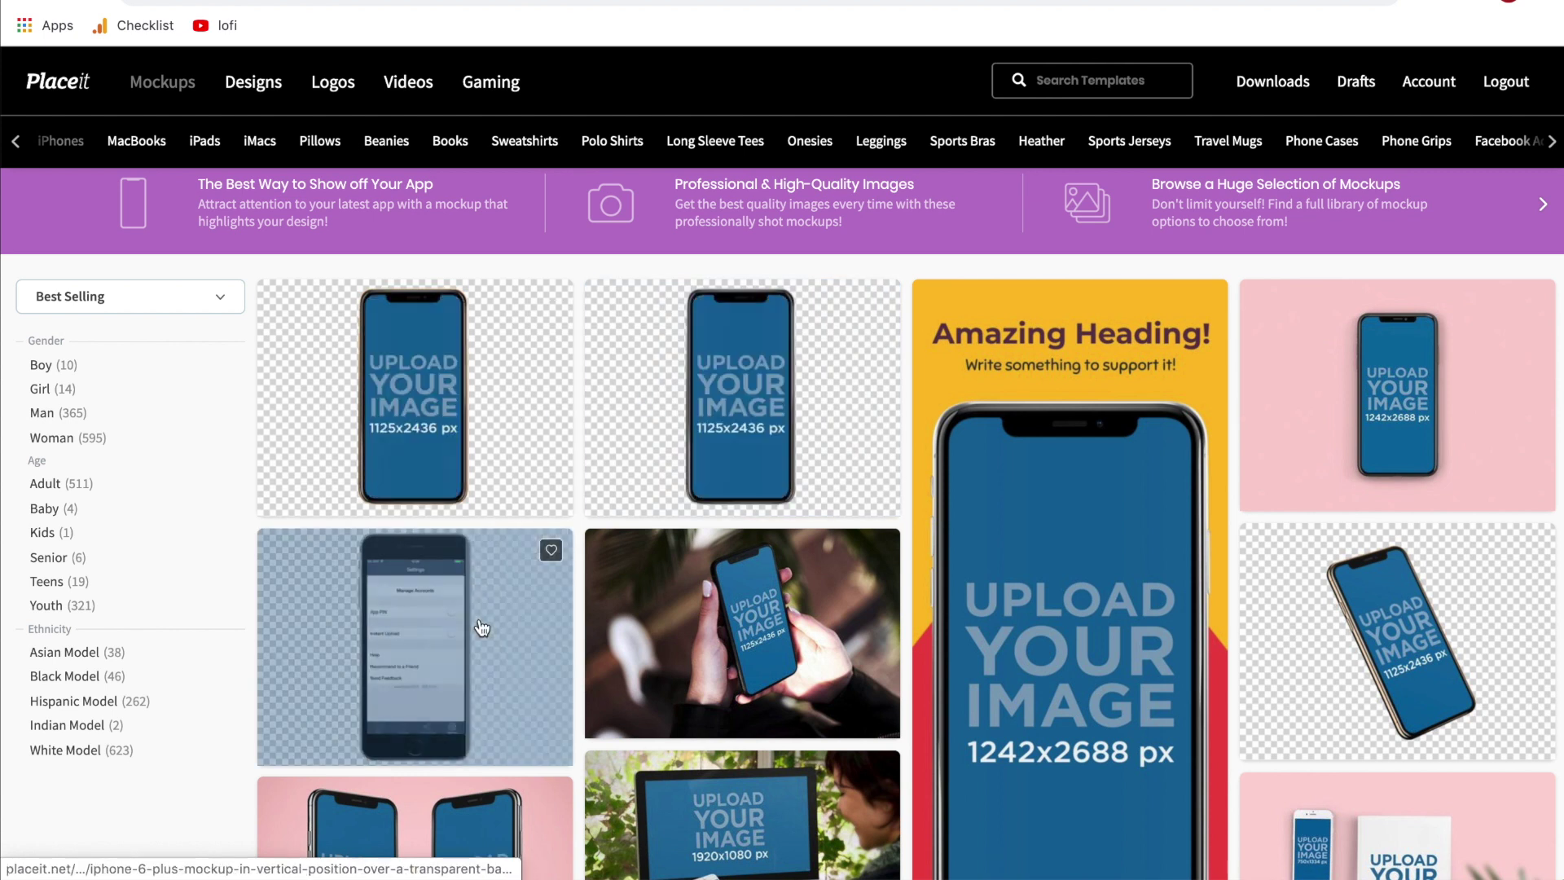
{"action": "scroll", "coordinate": [482, 627], "scroll_direction": "down", "scroll_amount": 10}
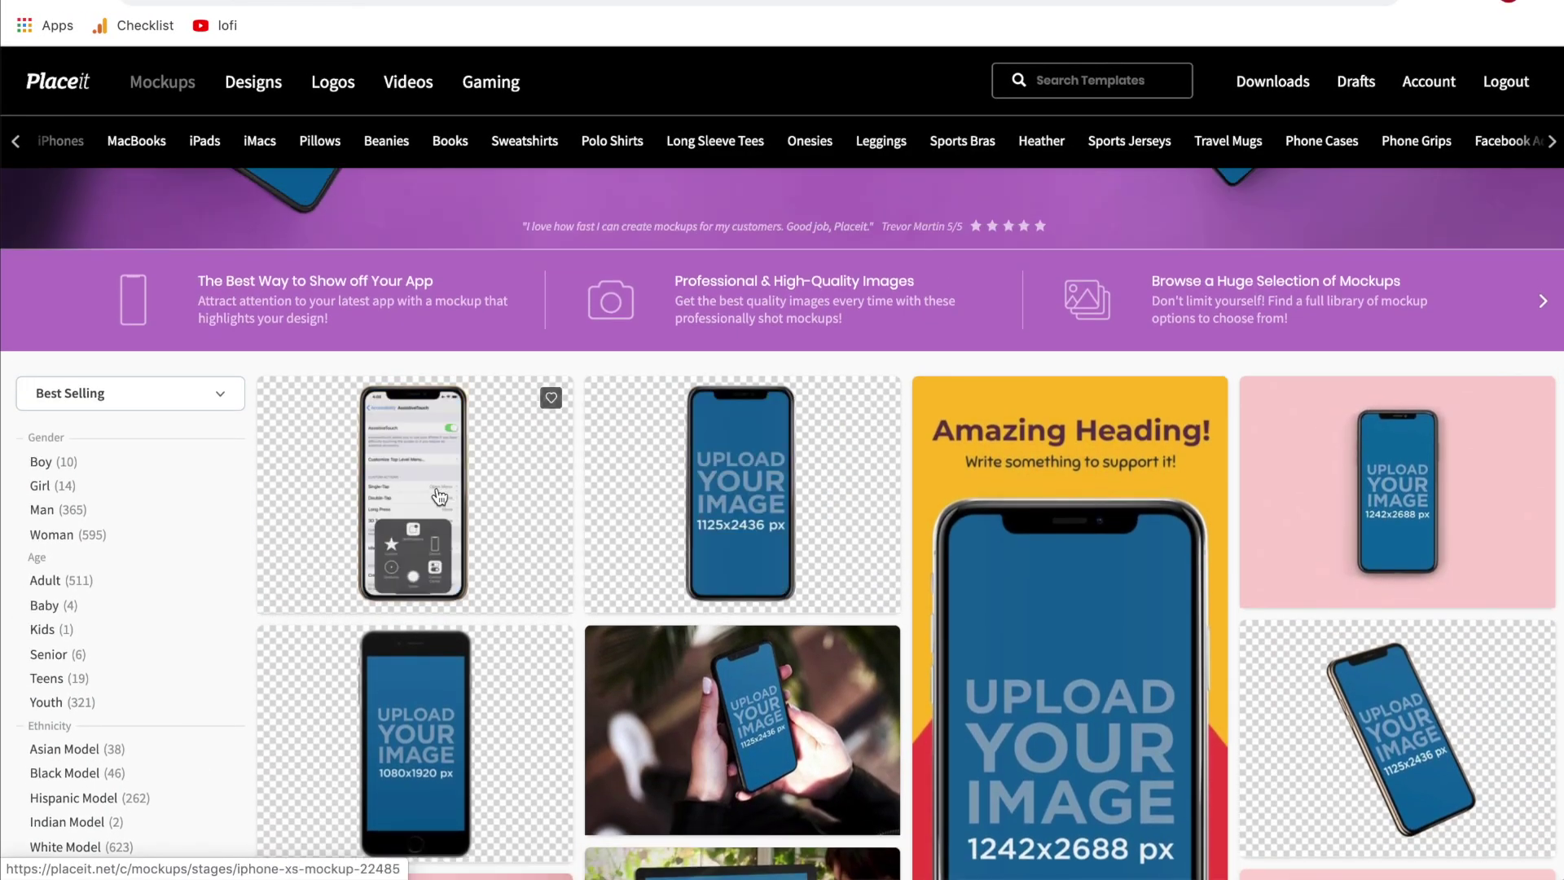
- Open the iPhone 11 Pro mockup and place a shrunken 'Change Me' text at the lower left
{"action": "left_click", "coordinate": [432, 495]}
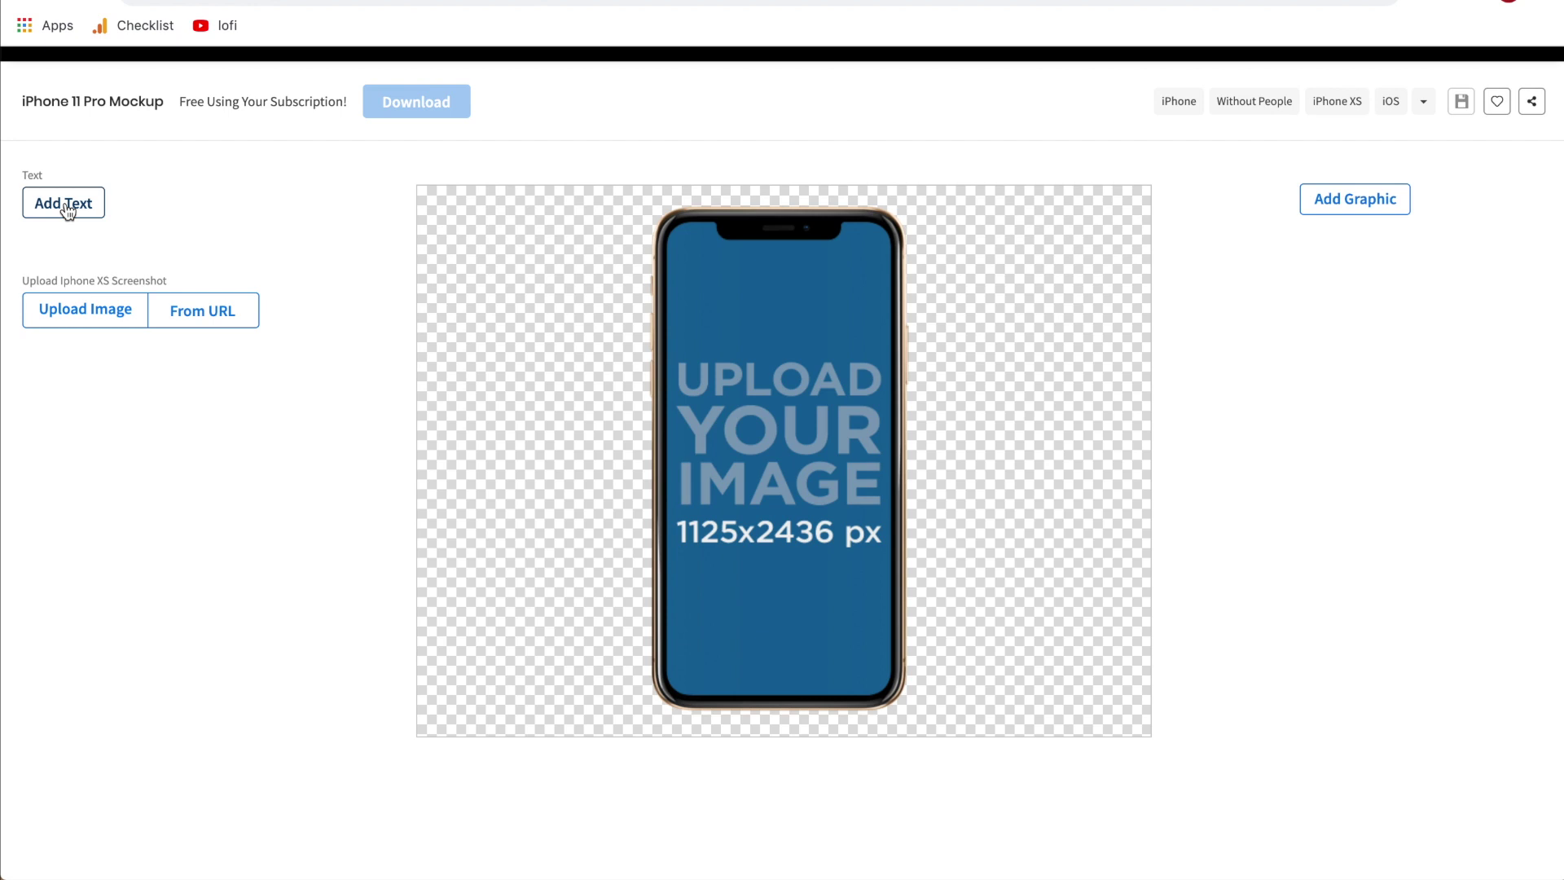
{"action": "left_click", "coordinate": [67, 208]}
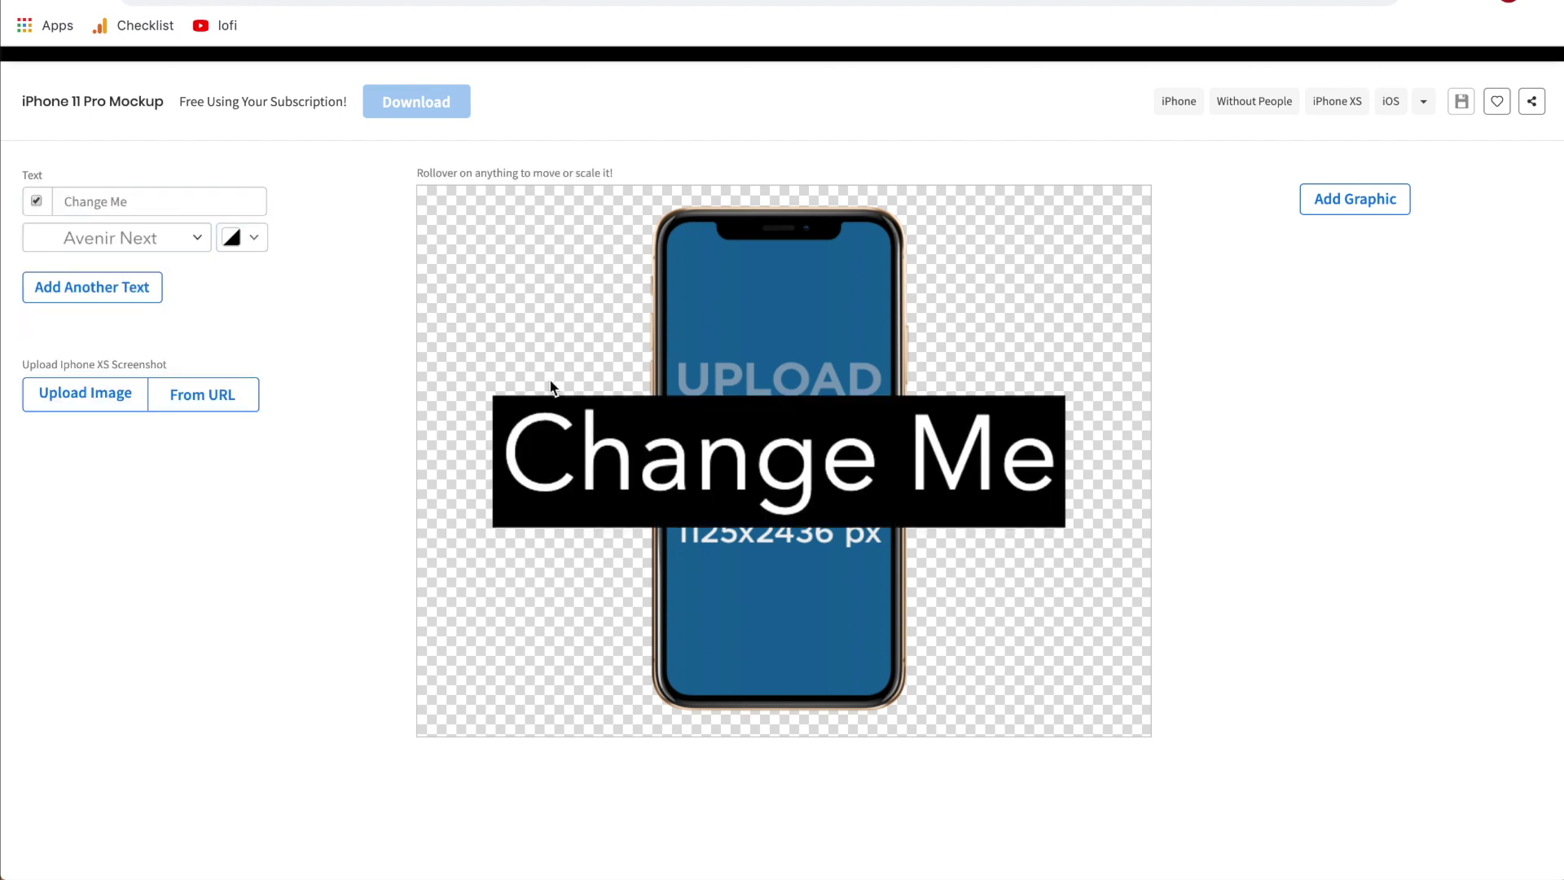
{"action": "left_click_drag", "start_coordinate": [751, 458], "coordinate": [782, 444]}
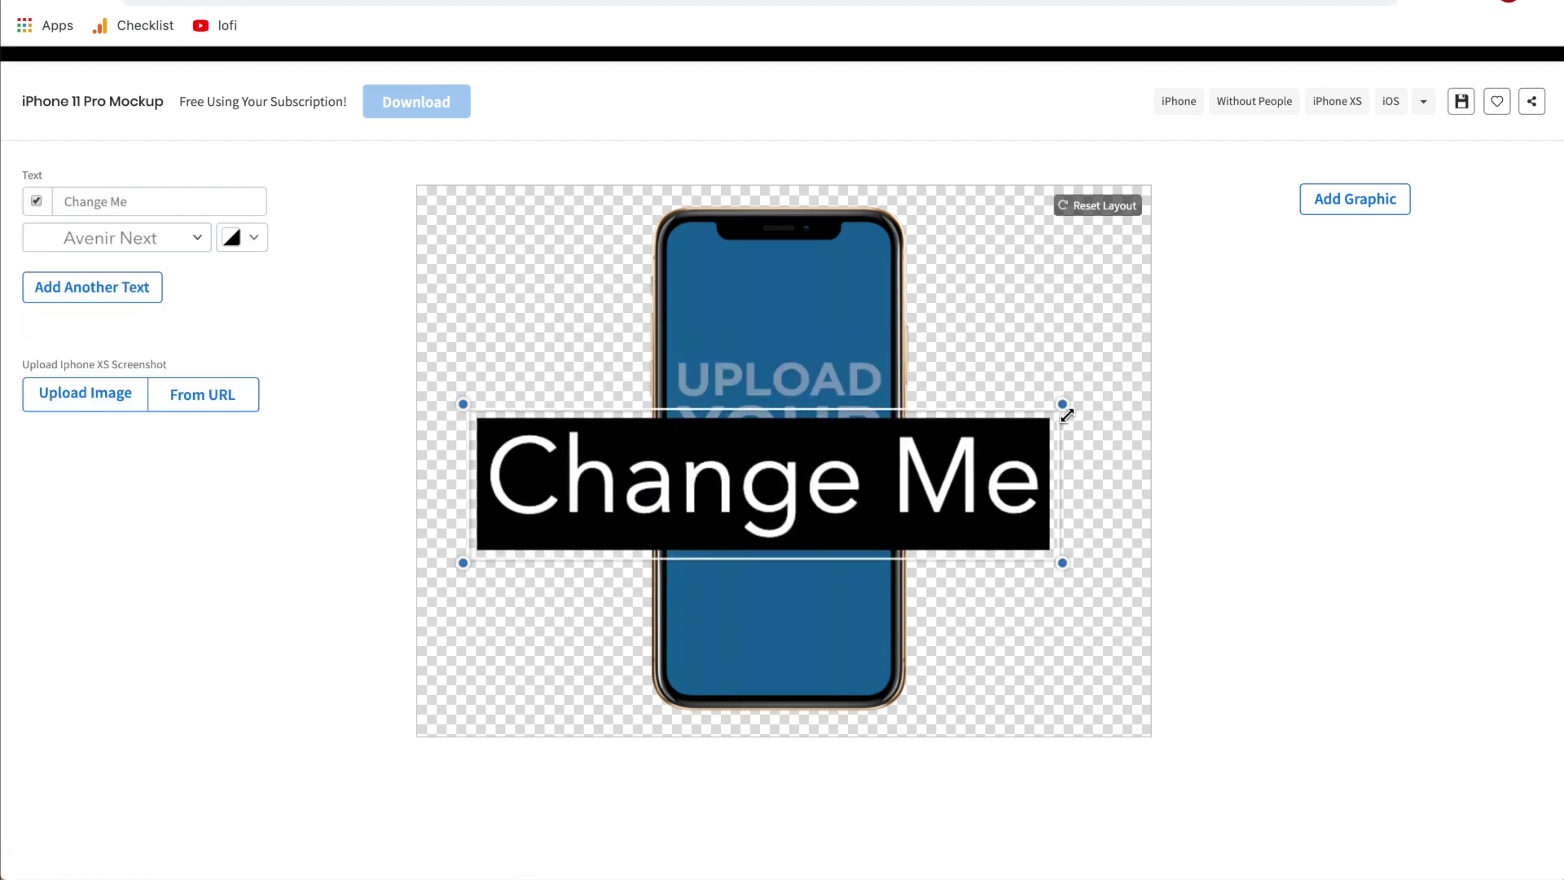
{"action": "left_click_drag", "start_coordinate": [1064, 405], "coordinate": [583, 708]}
{"action": "left_click_drag", "start_coordinate": [713, 631], "coordinate": [836, 611]}
{"action": "left_click_drag", "start_coordinate": [701, 652], "coordinate": [640, 642]}
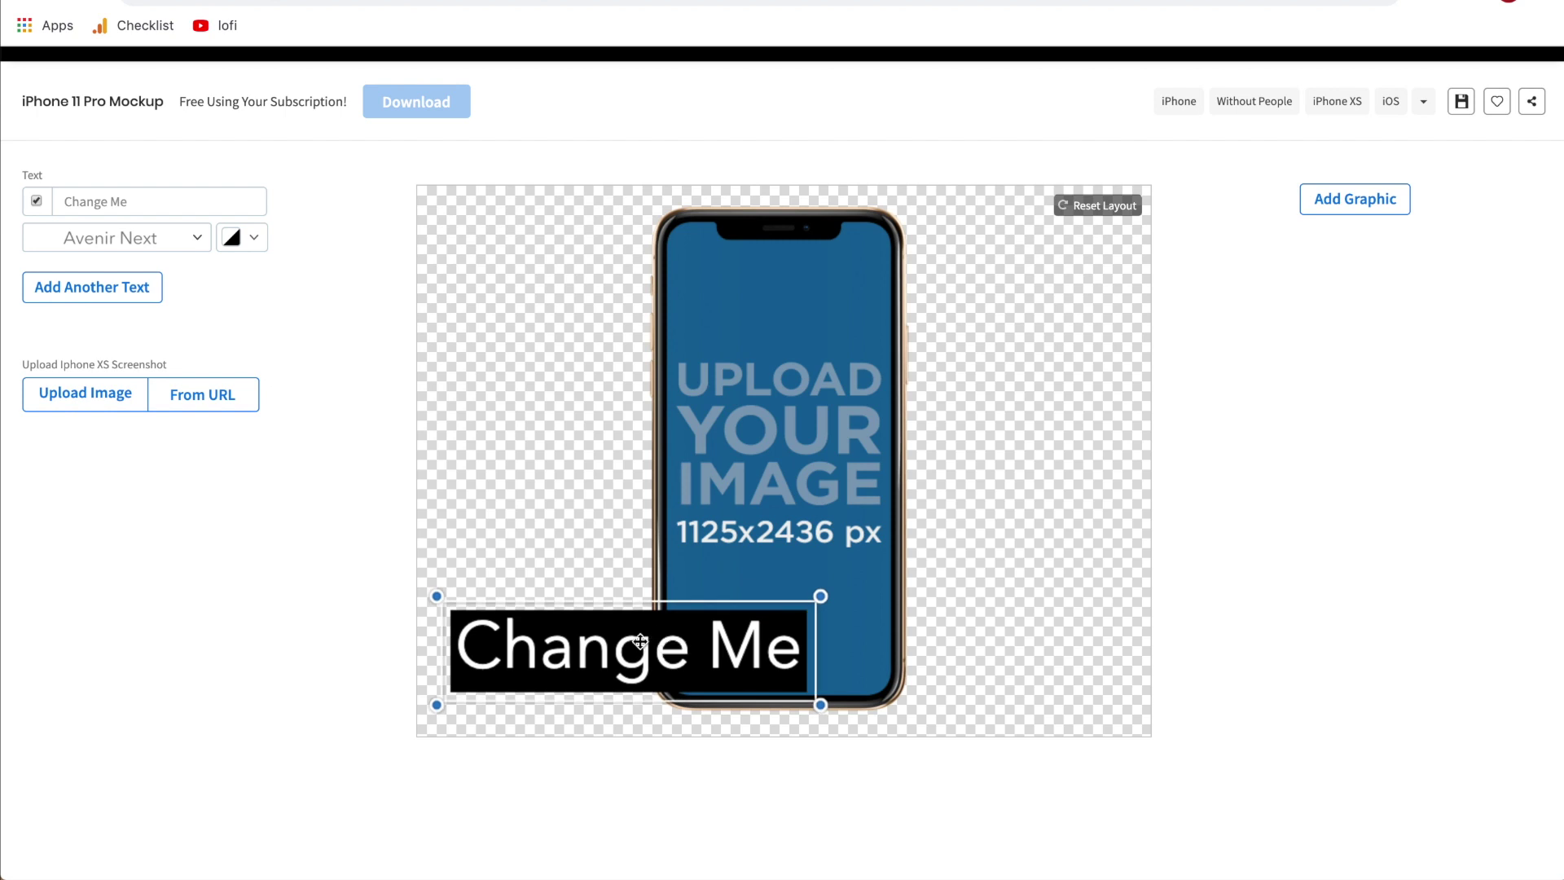
{"action": "left_click", "coordinate": [147, 201]}
- Make the 'Change Me' text background transparent and move the text onto the phone's lower part
{"action": "left_click_drag", "start_coordinate": [147, 201], "coordinate": [38, 210]}
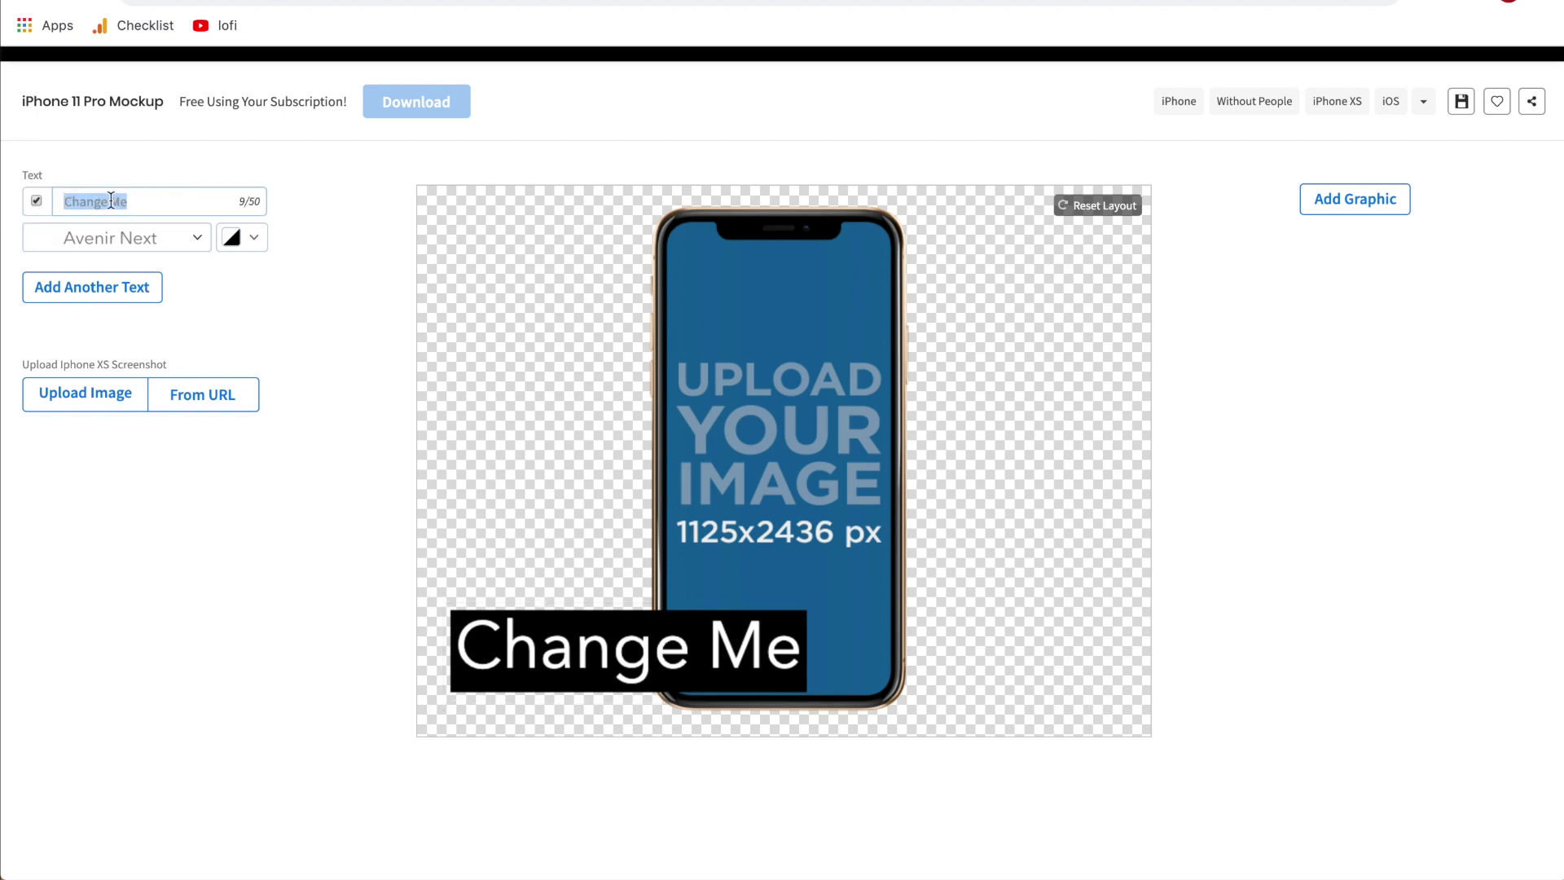
{"action": "left_click", "coordinate": [198, 237]}
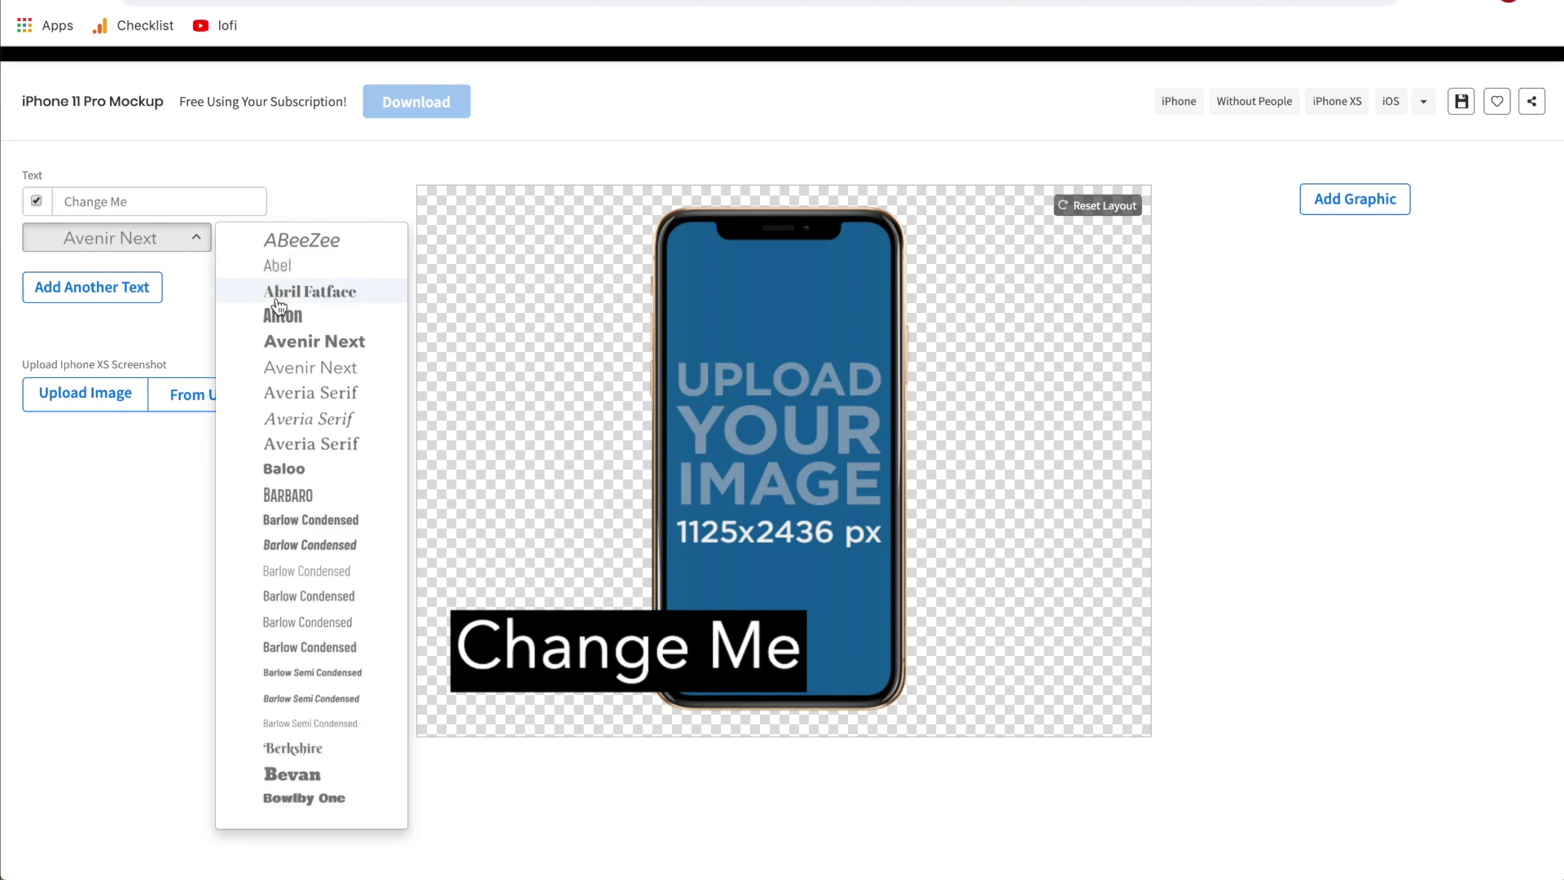
{"action": "left_click", "coordinate": [336, 190]}
{"action": "left_click", "coordinate": [255, 242]}
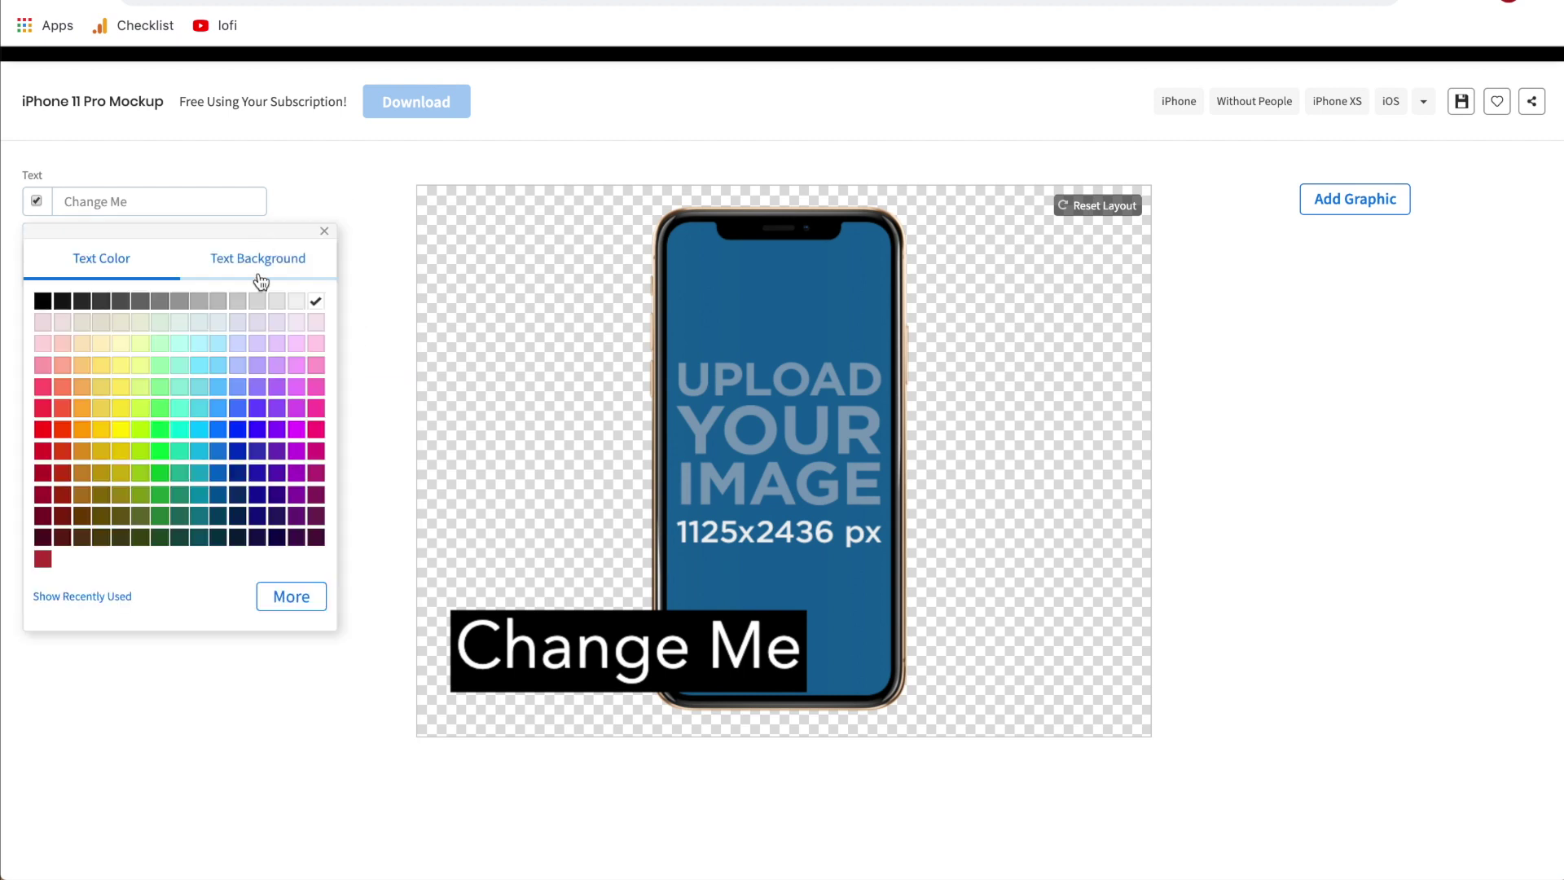
{"action": "left_click", "coordinate": [264, 260]}
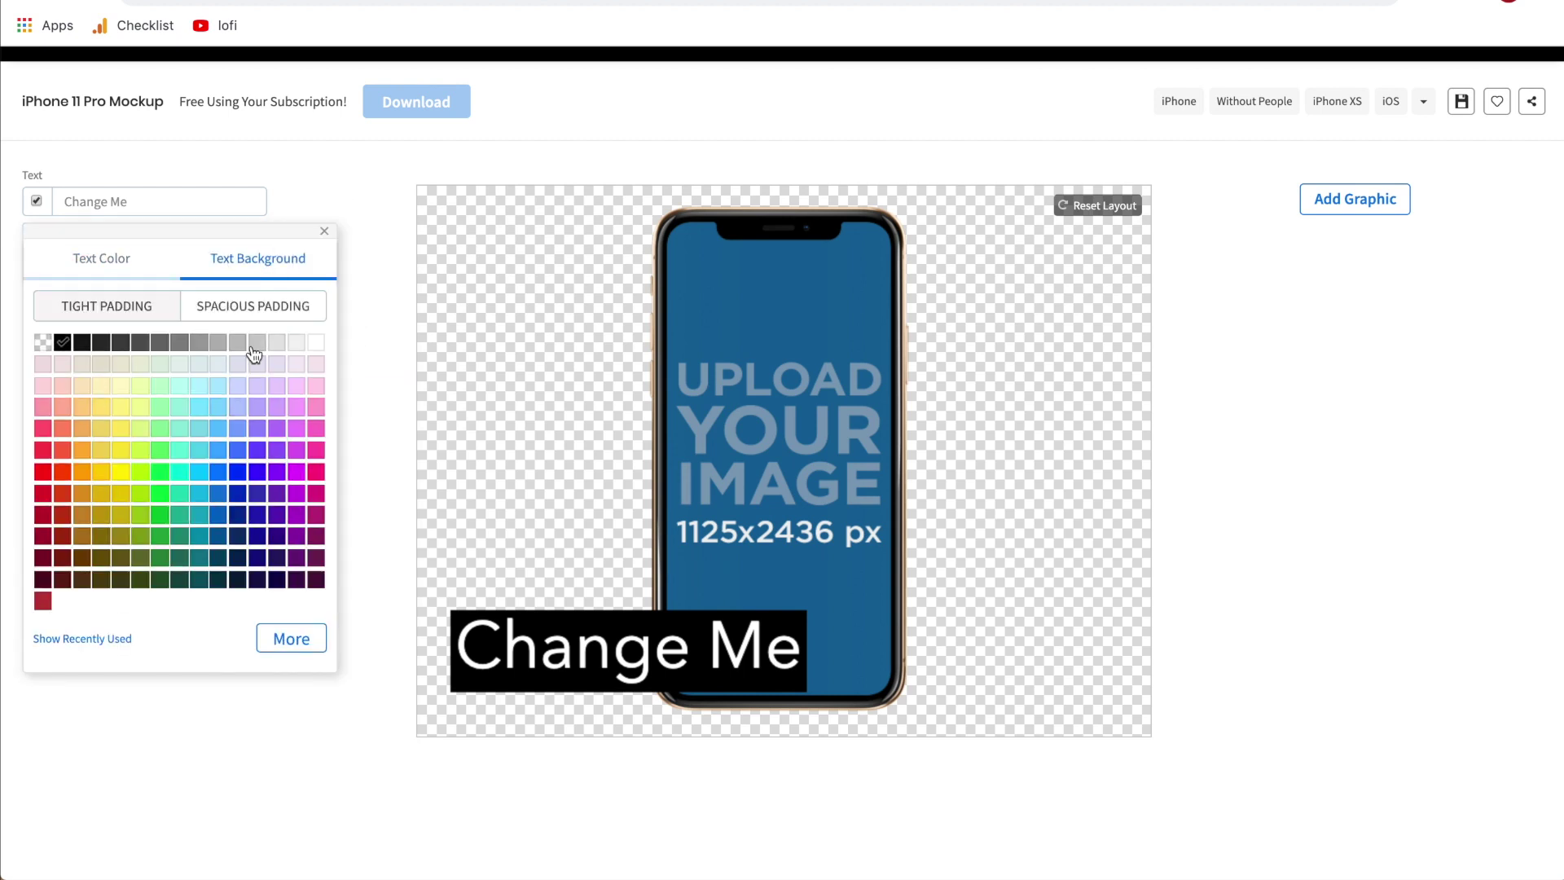
{"action": "left_click", "coordinate": [43, 343]}
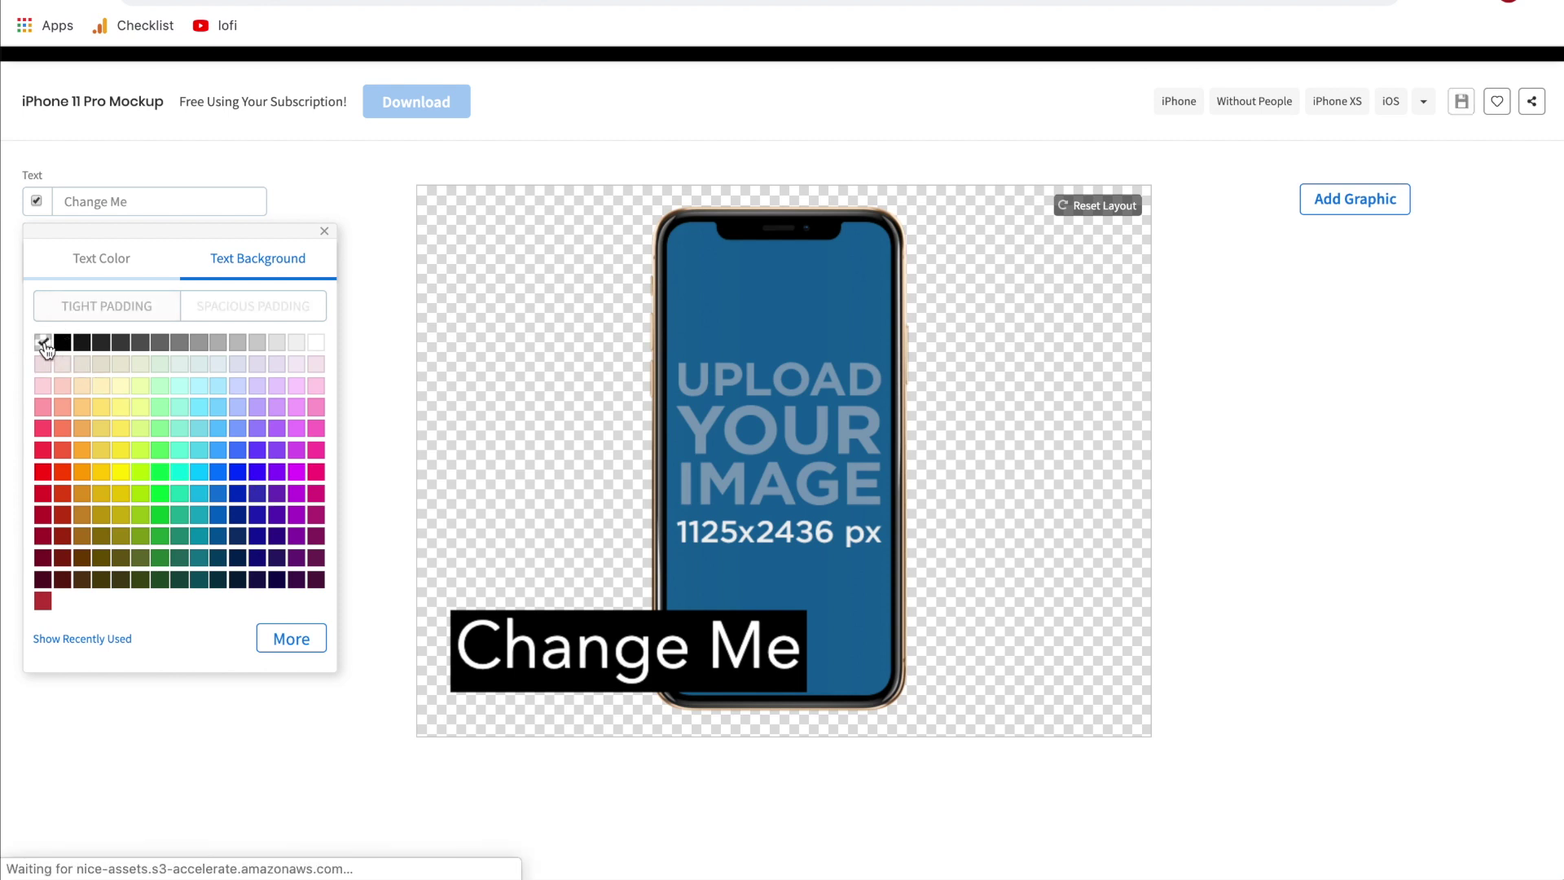
{"action": "left_click", "coordinate": [378, 349]}
{"action": "mouse_move", "coordinate": [575, 640]}
{"action": "left_mouse_down"}
{"action": "mouse_move", "coordinate": [796, 639]}
{"action": "mouse_move", "coordinate": [565, 664]}
{"action": "left_mouse_up"}
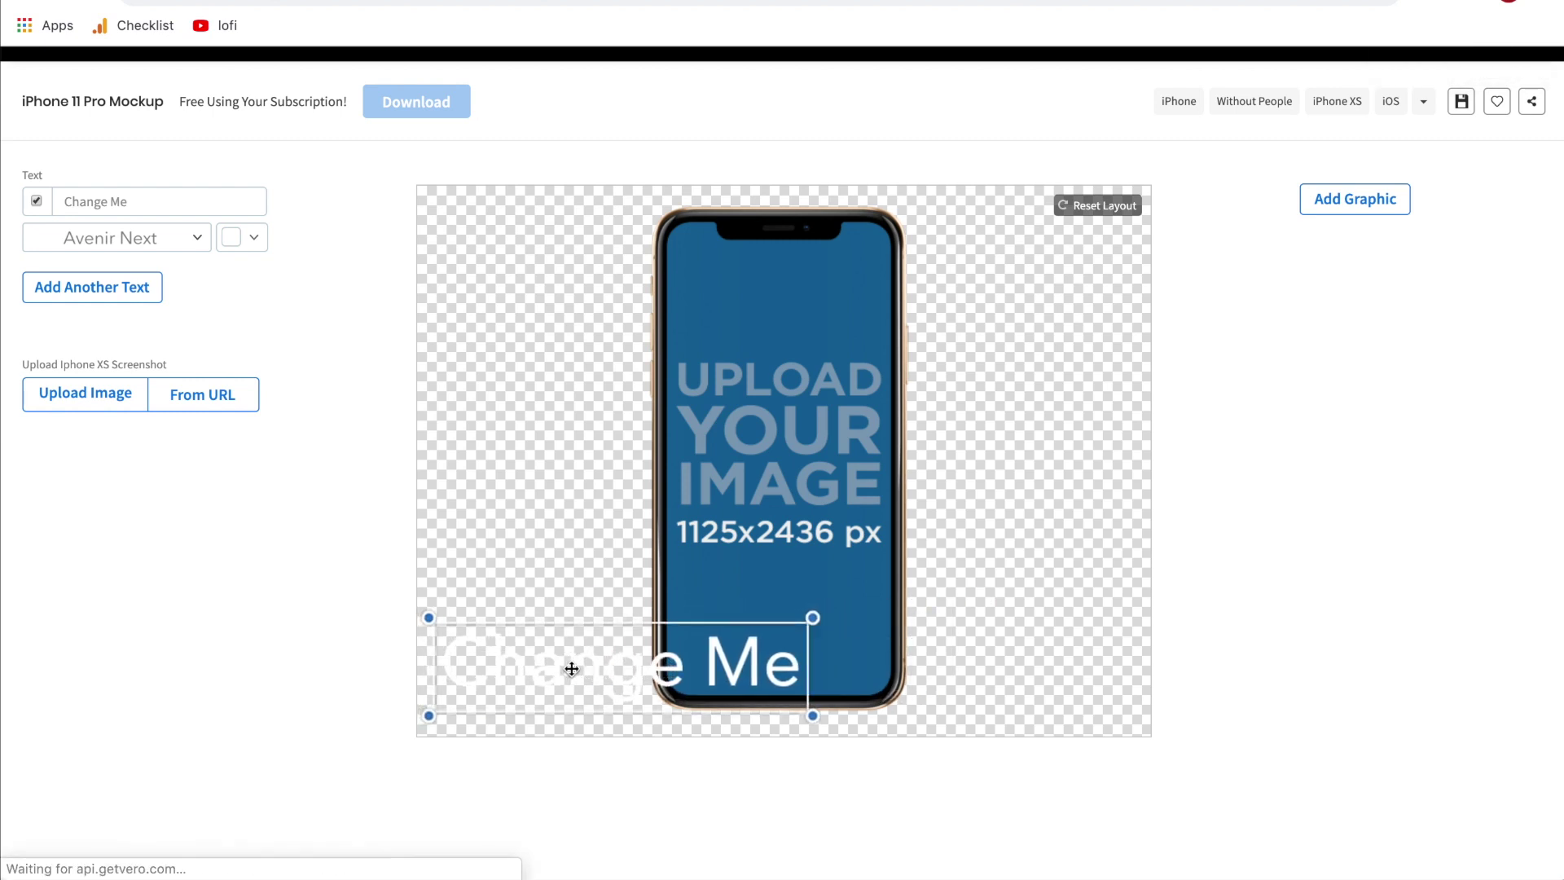
{"action": "left_click", "coordinate": [446, 351]}
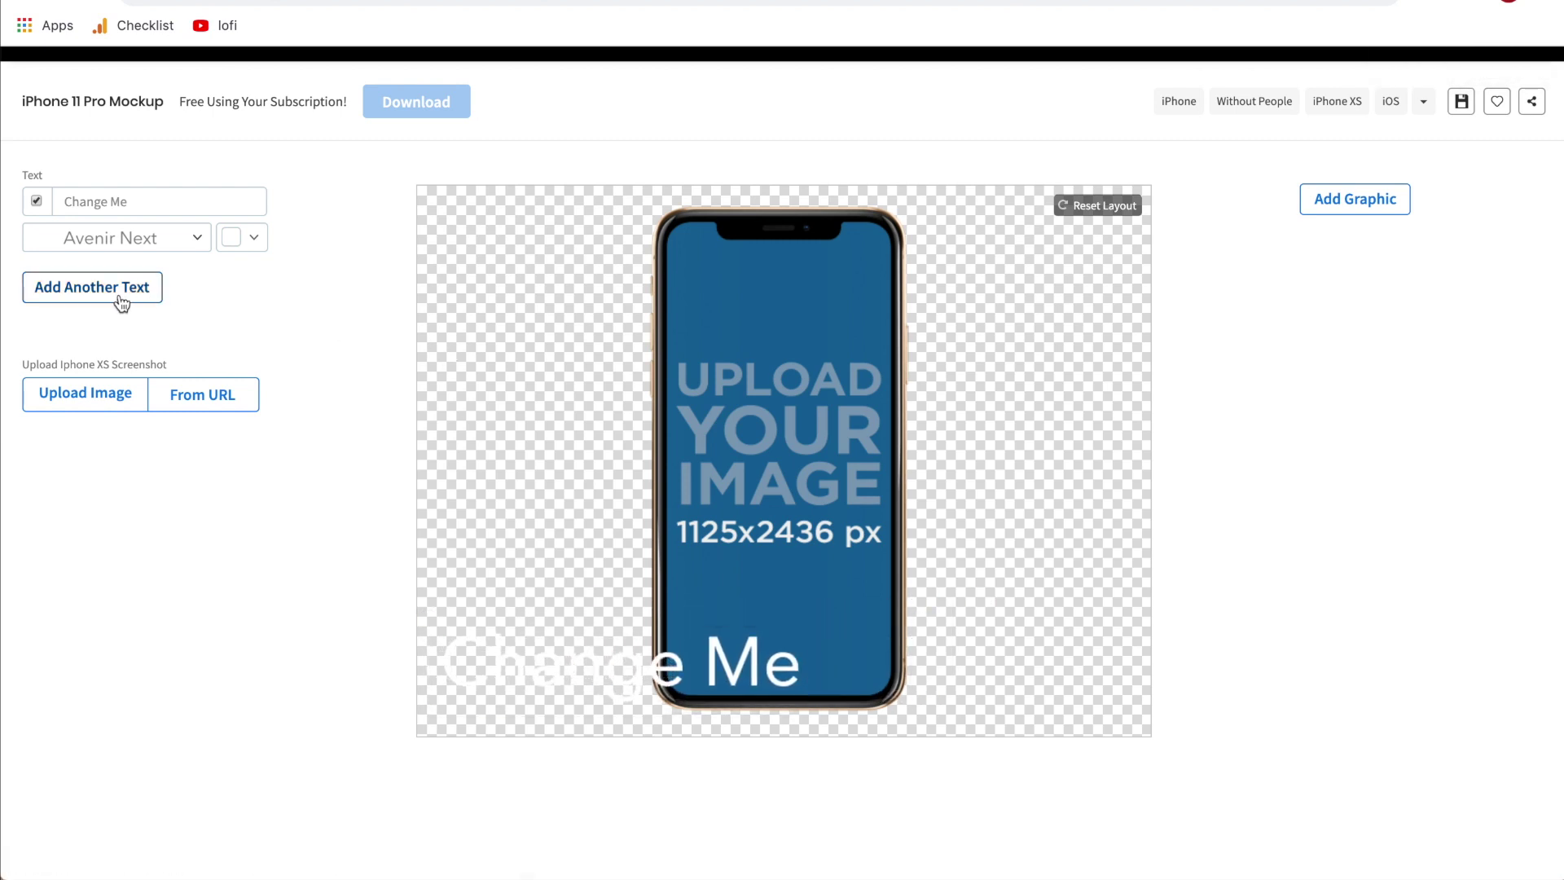
- Add a 'Change Me 2' text line, move it up-right, then hide both text lines
{"action": "left_click", "coordinate": [73, 295]}
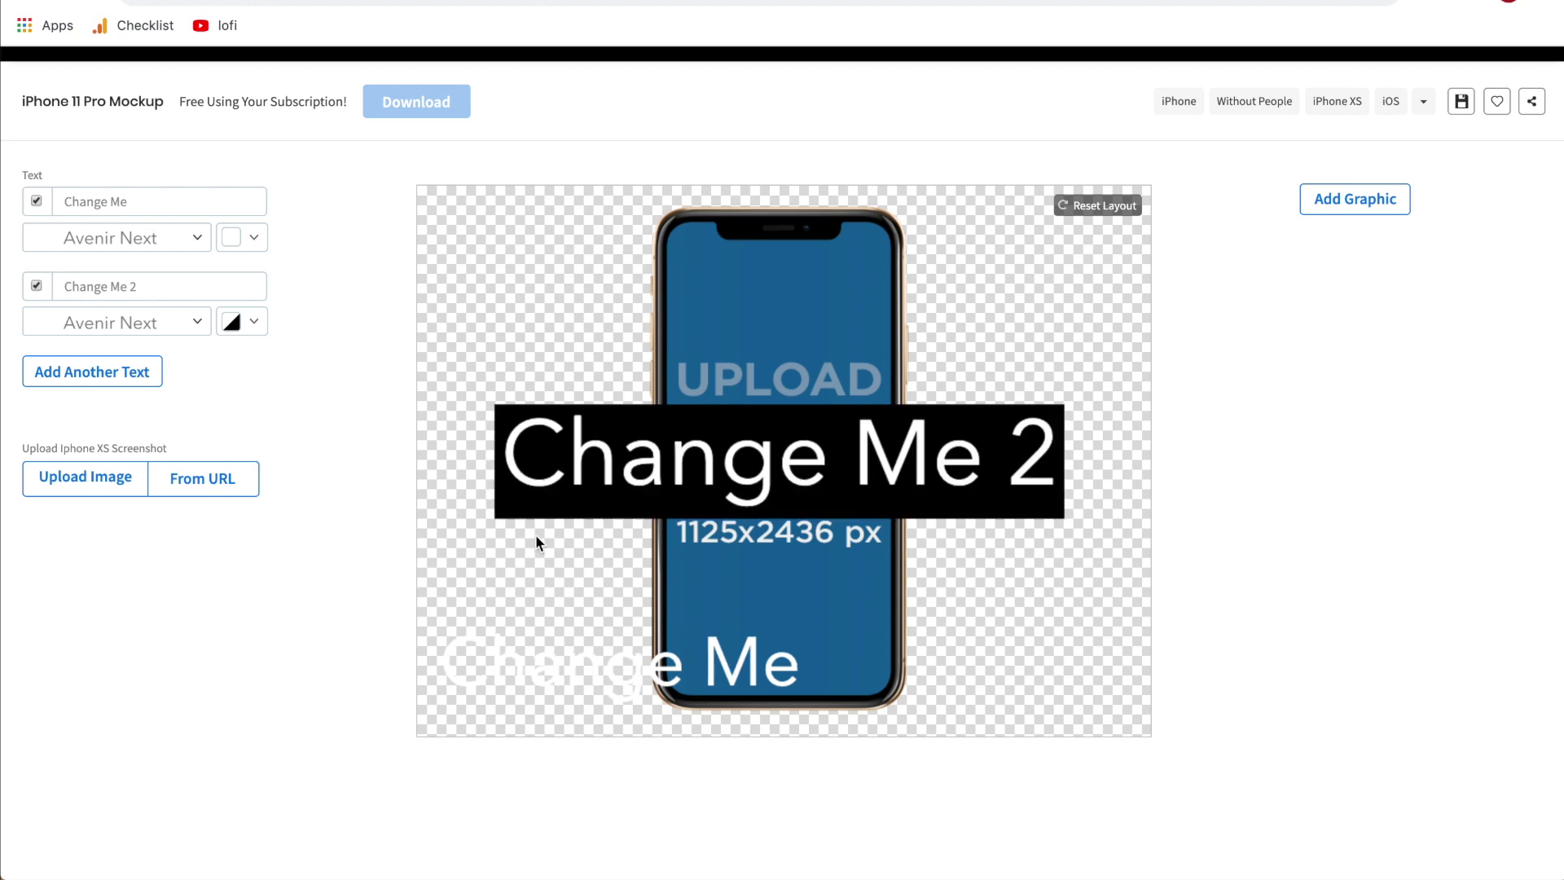
{"action": "left_click_drag", "start_coordinate": [559, 526], "coordinate": [678, 459]}
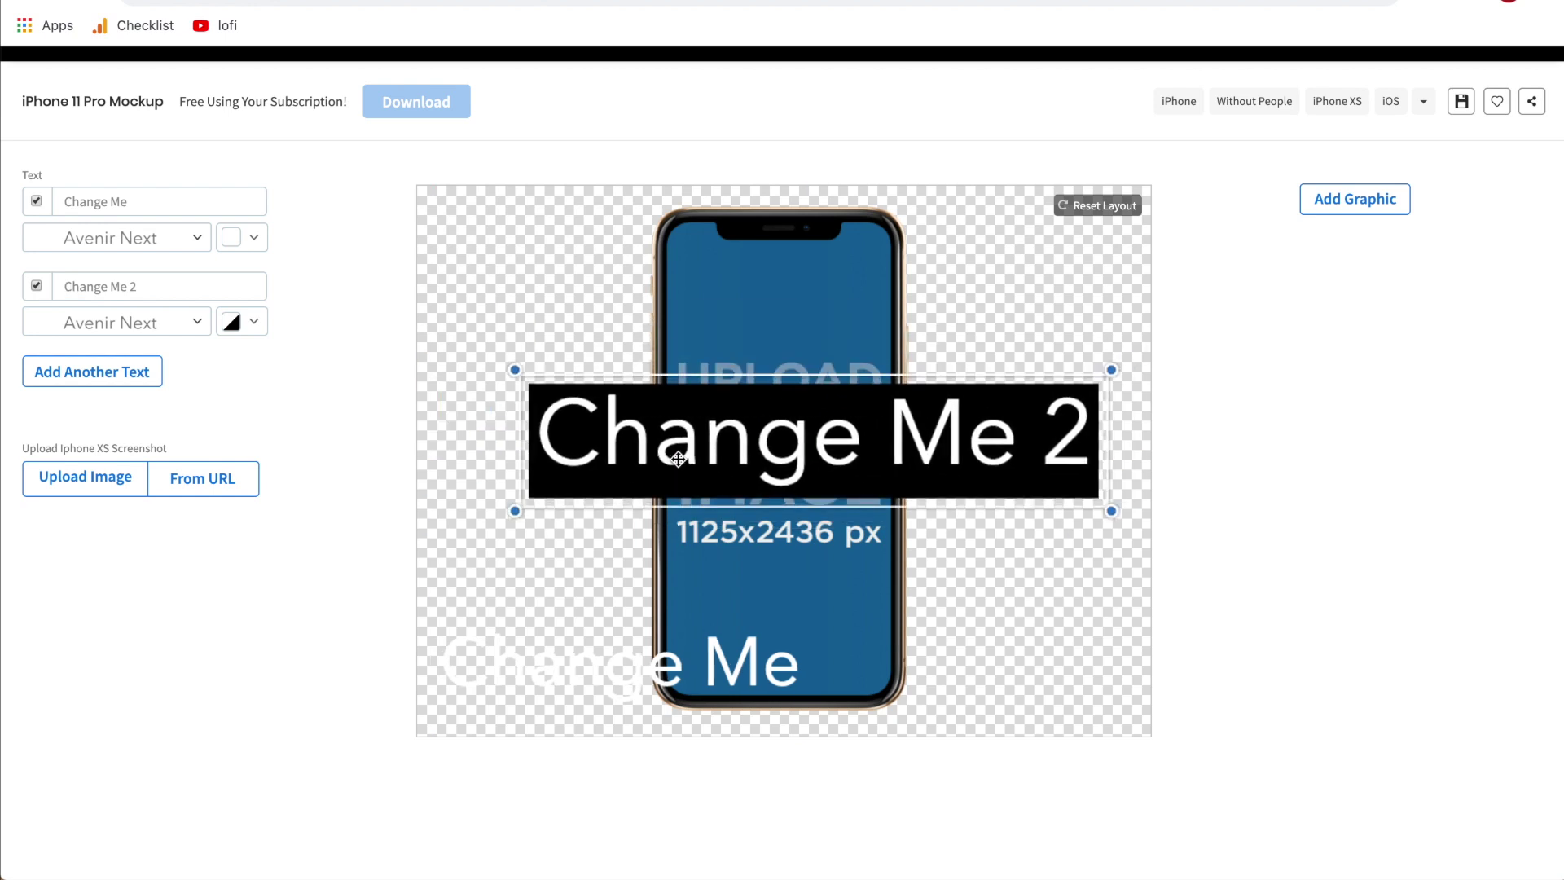
{"action": "left_click", "coordinate": [36, 286]}
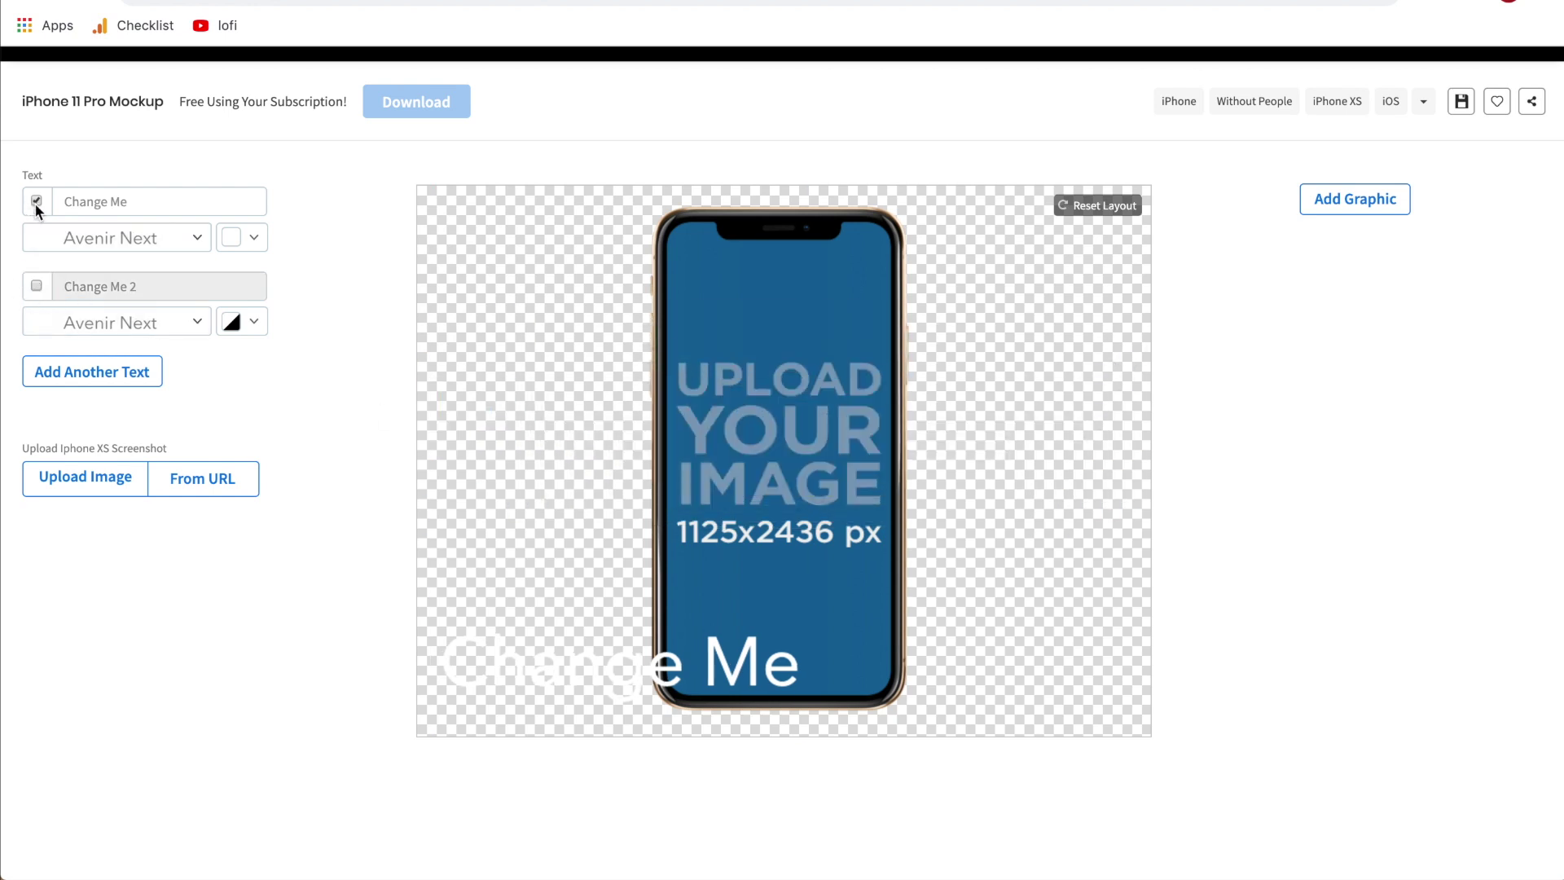
{"action": "left_click", "coordinate": [36, 202]}
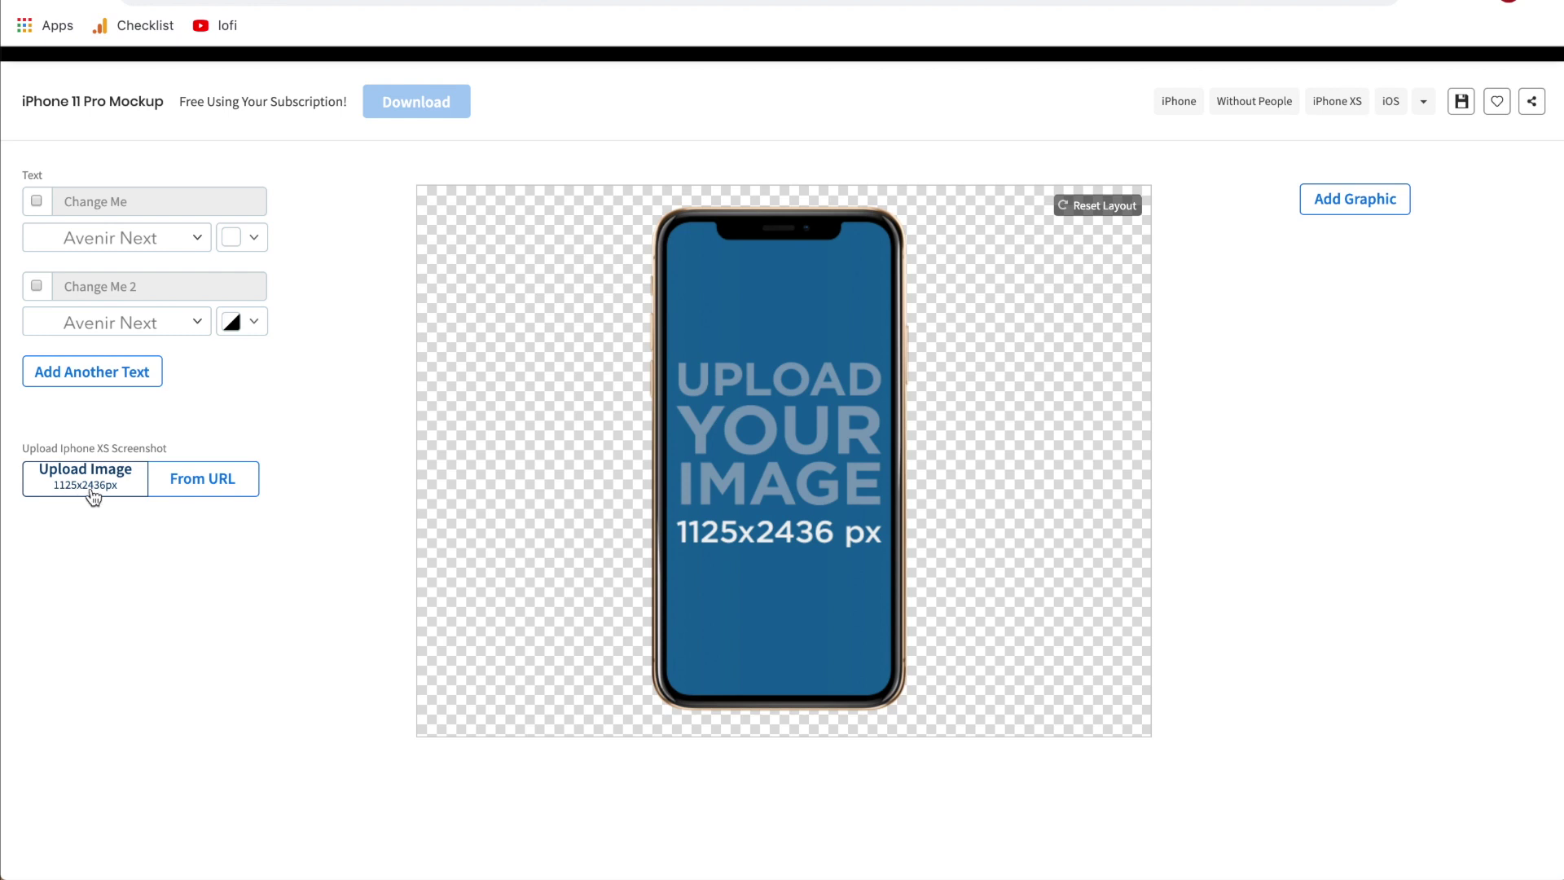
- Upload the skull T-shirt photo, zoom it in the crop dialog, and place it on screen
{"action": "left_click", "coordinate": [82, 498]}
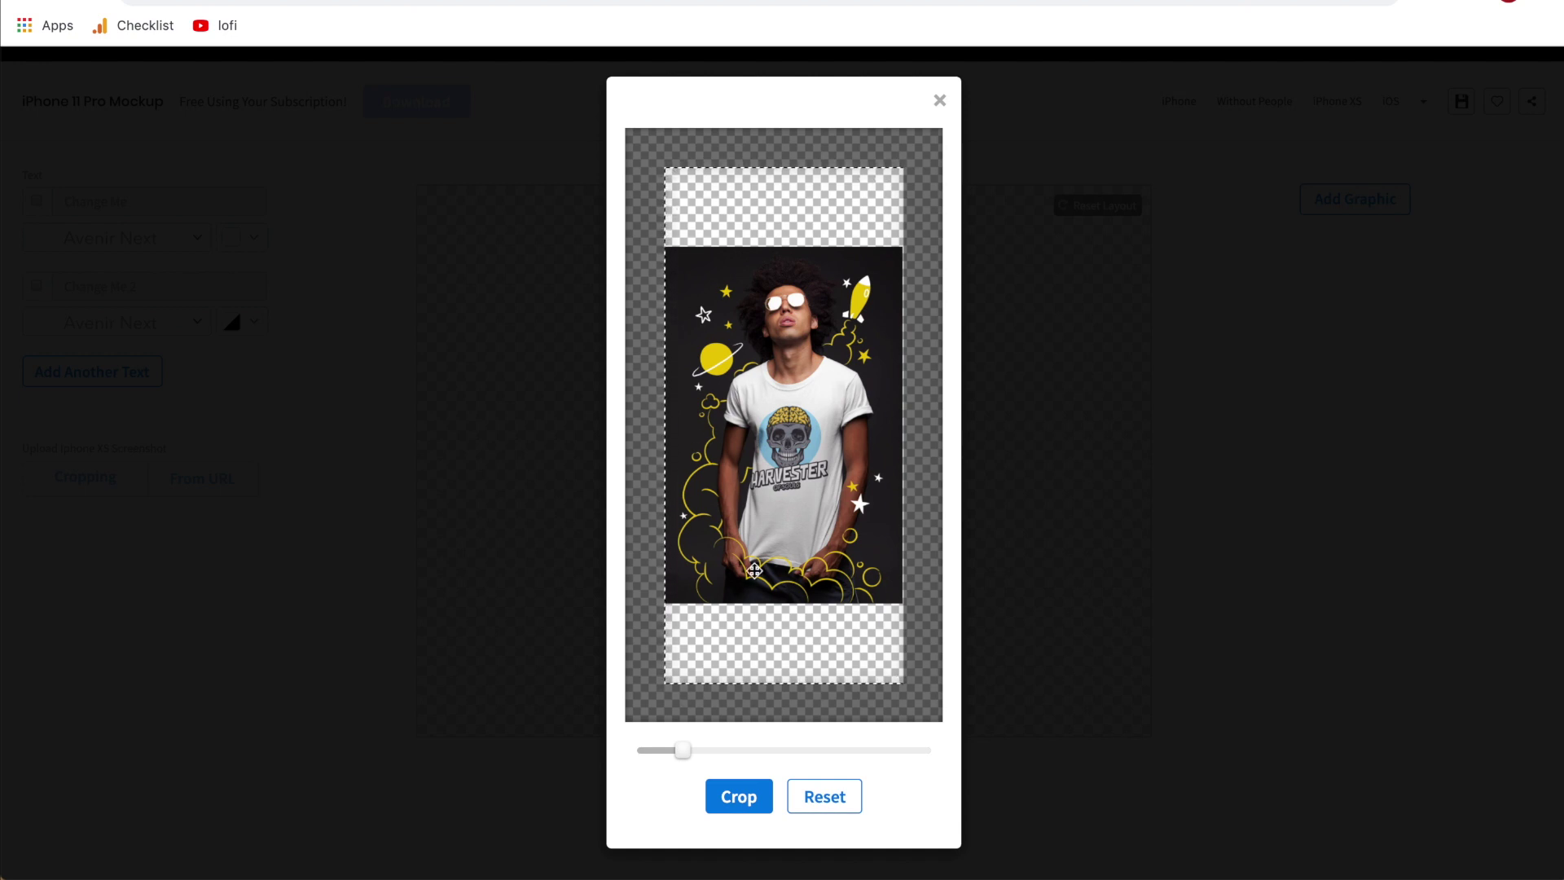
{"action": "mouse_move", "coordinate": [692, 747]}
{"action": "left_mouse_down"}
{"action": "mouse_move", "coordinate": [717, 748]}
{"action": "mouse_move", "coordinate": [687, 750]}
{"action": "left_mouse_up"}
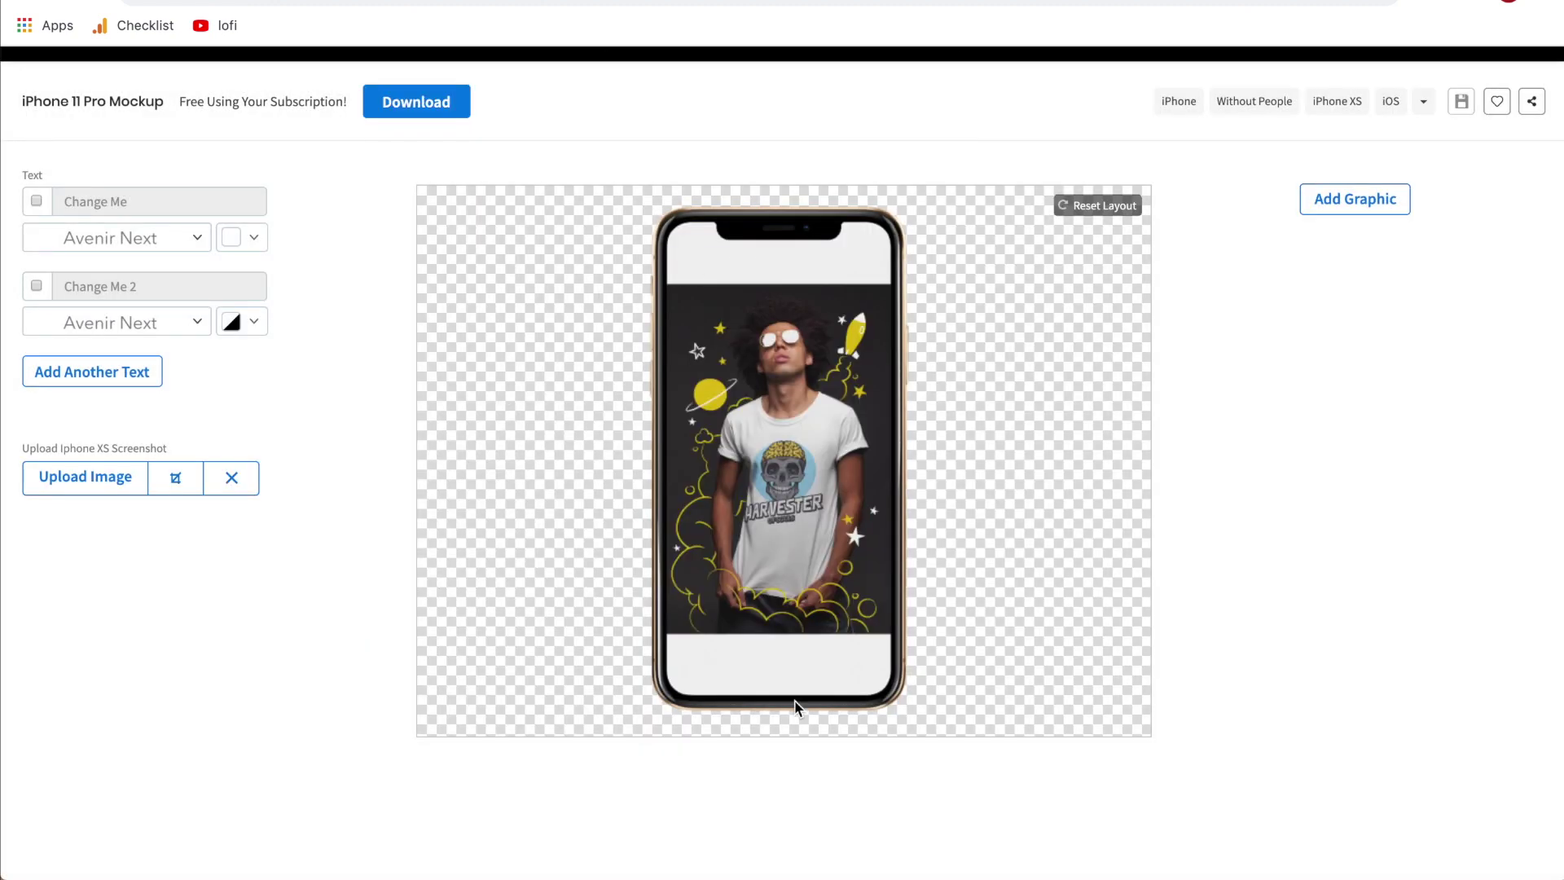
- Recrop the T-shirt photo with more zoom, shifted left, so it fills the screen
{"action": "left_click", "coordinate": [176, 487]}
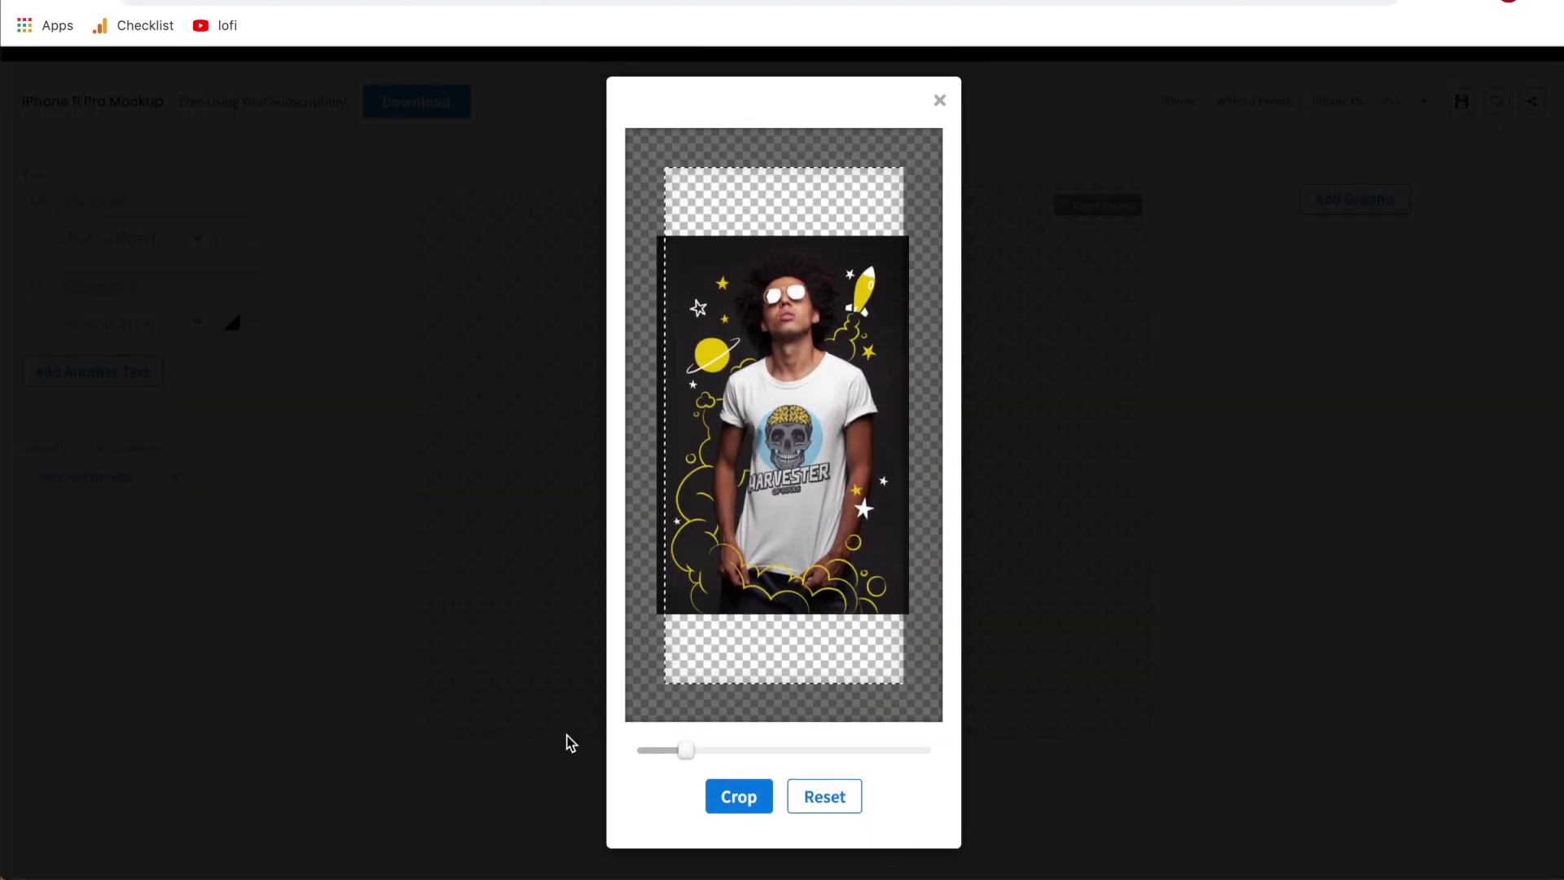
{"action": "left_click_drag", "start_coordinate": [683, 746], "coordinate": [710, 749]}
{"action": "left_click_drag", "start_coordinate": [848, 488], "coordinate": [832, 489]}
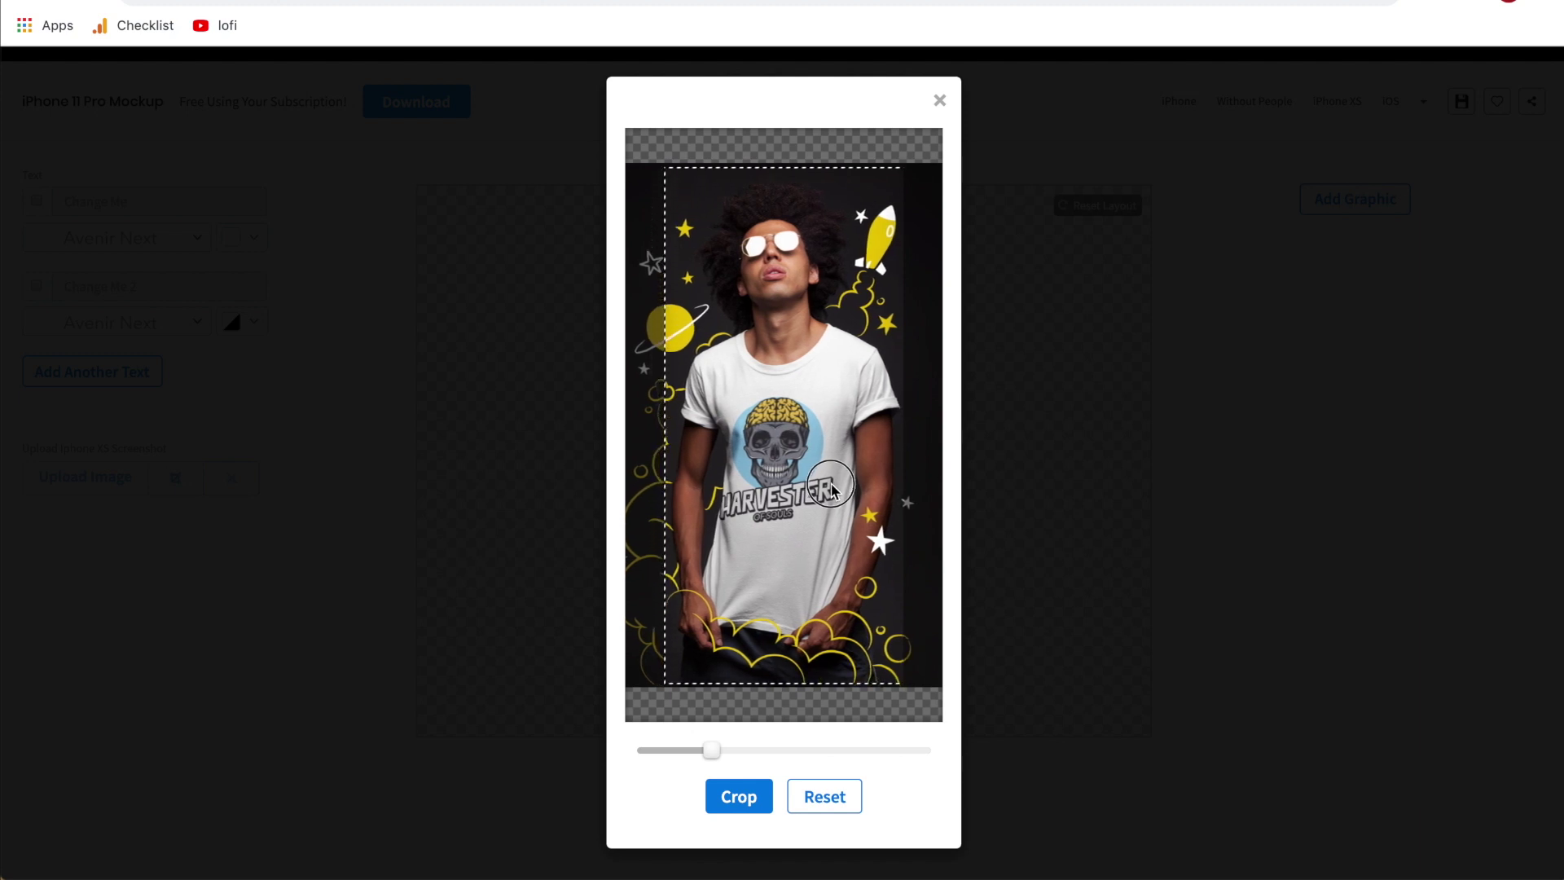
{"action": "left_click", "coordinate": [740, 797]}
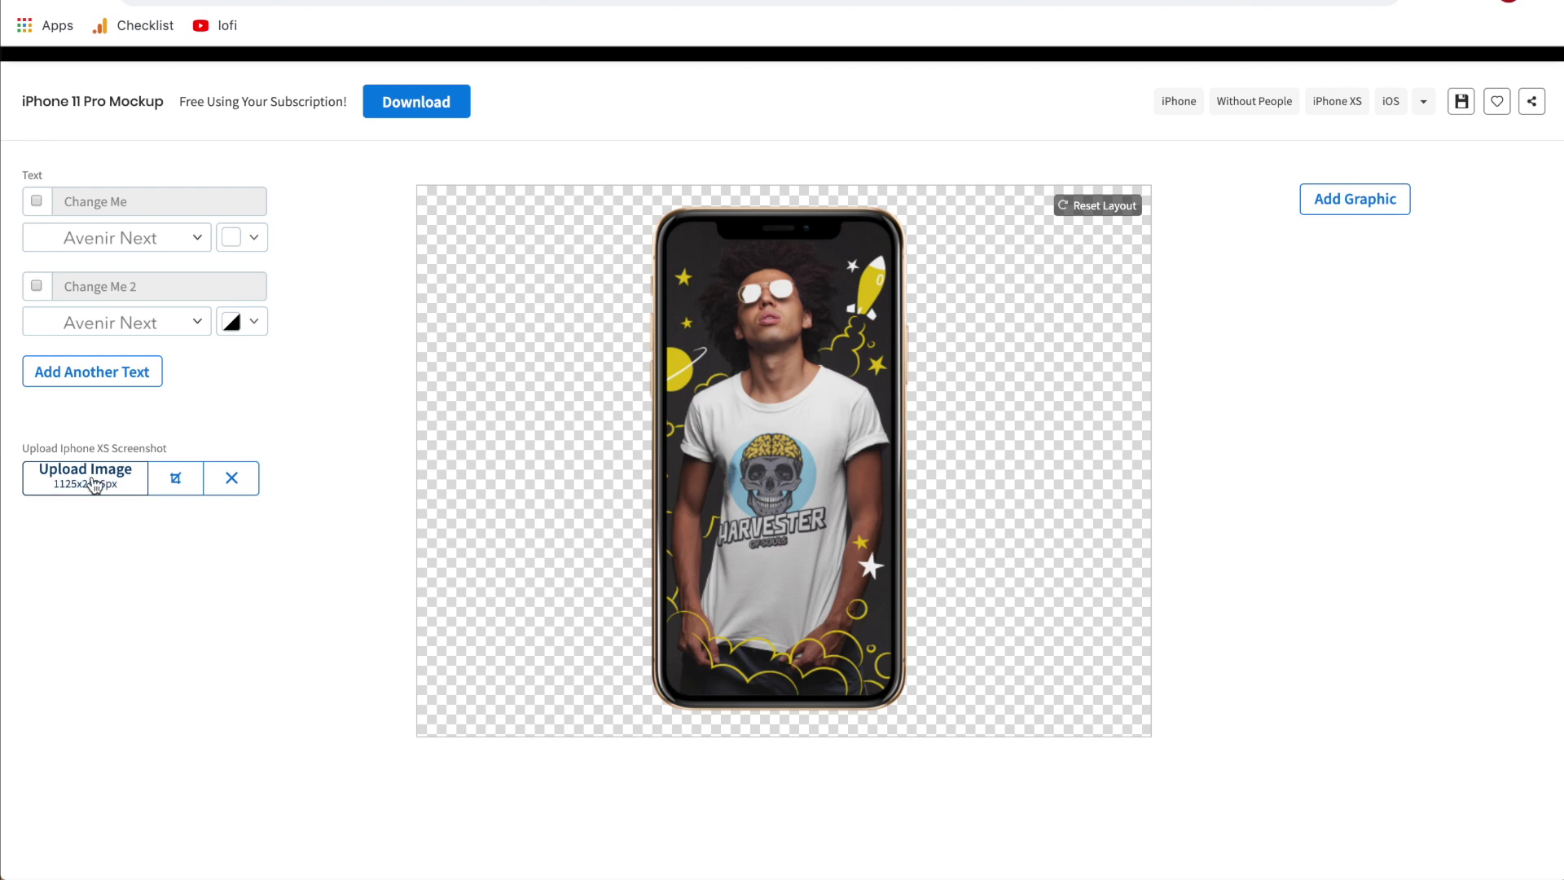
- Remove the T-shirt photo so the 1125x2436 px upload placeholder returns
{"action": "left_click", "coordinate": [242, 489]}
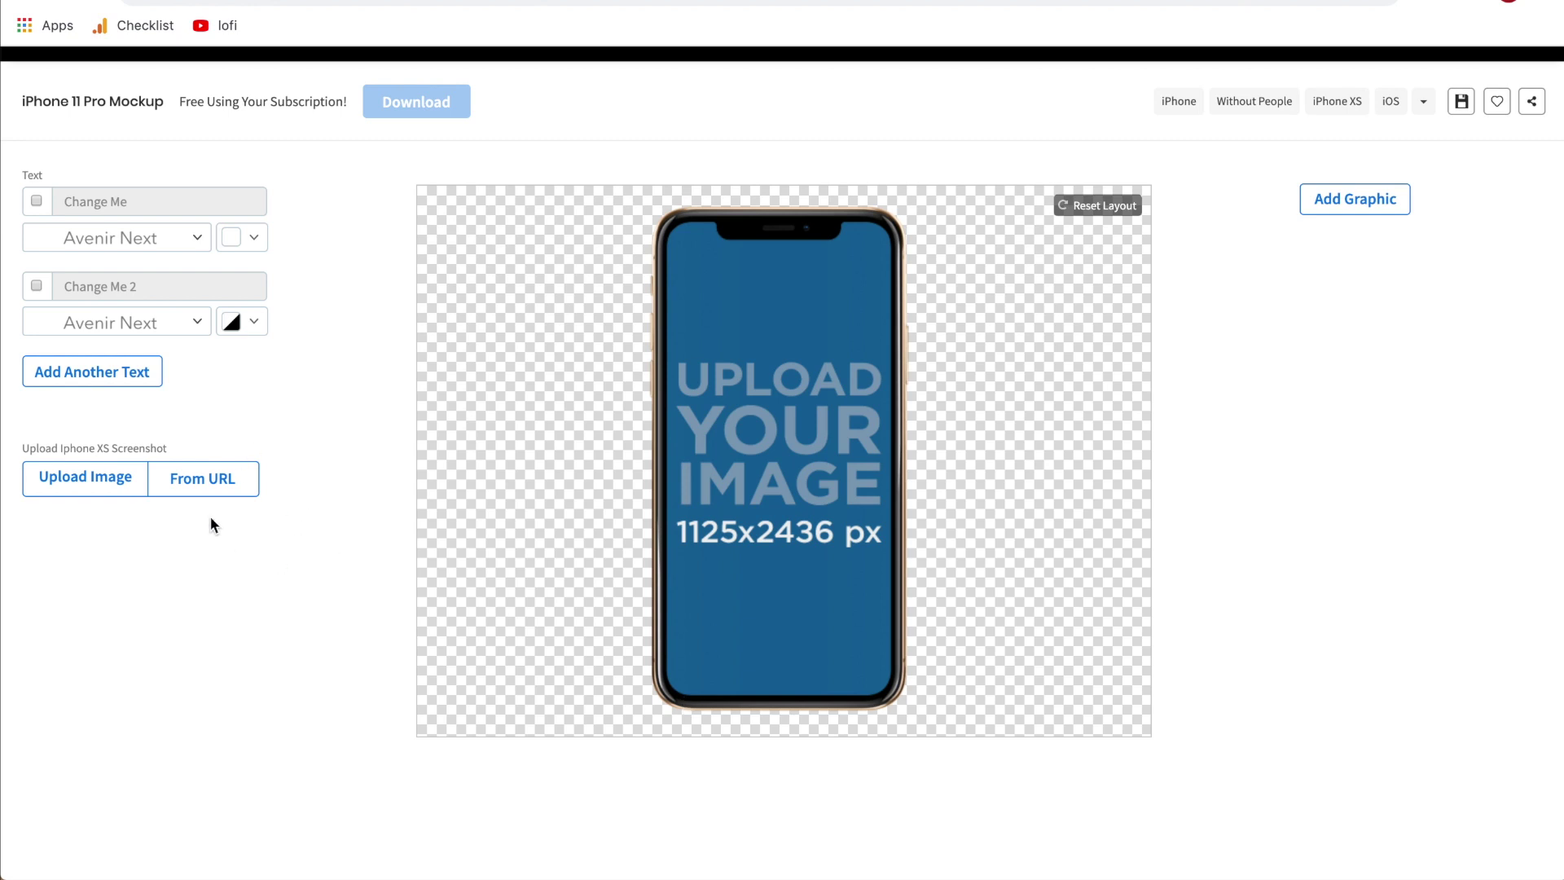
- Capture a screenshot of 'placeit' from its URL onto the screen, leaving the crop unchanged
{"action": "left_click", "coordinate": [213, 488]}
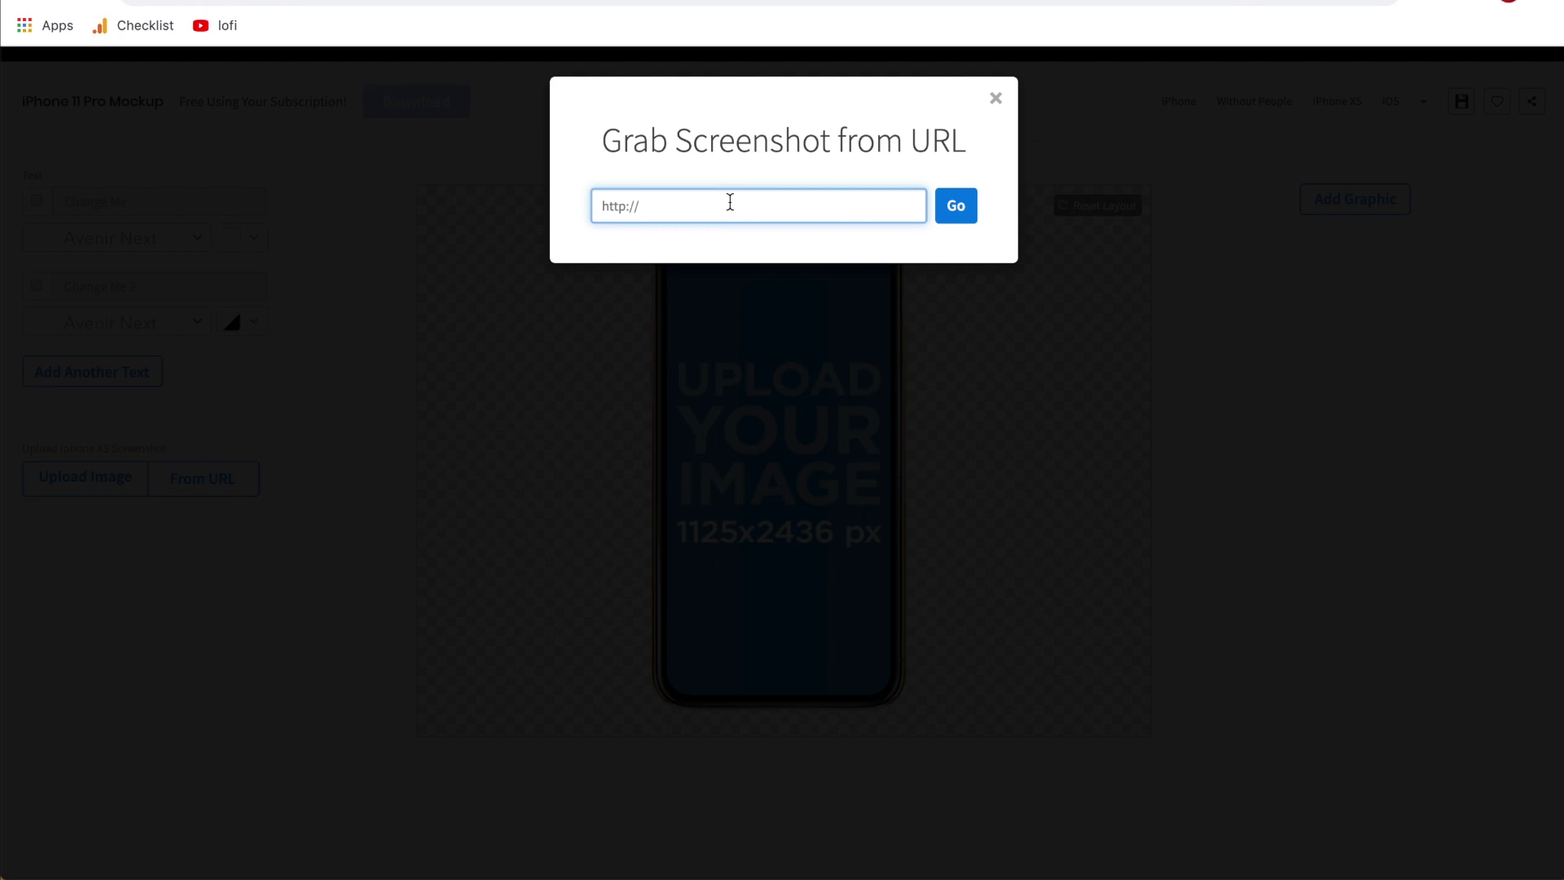
{"action": "type", "text": "placeit.net"}
{"action": "left_click", "coordinate": [956, 206]}
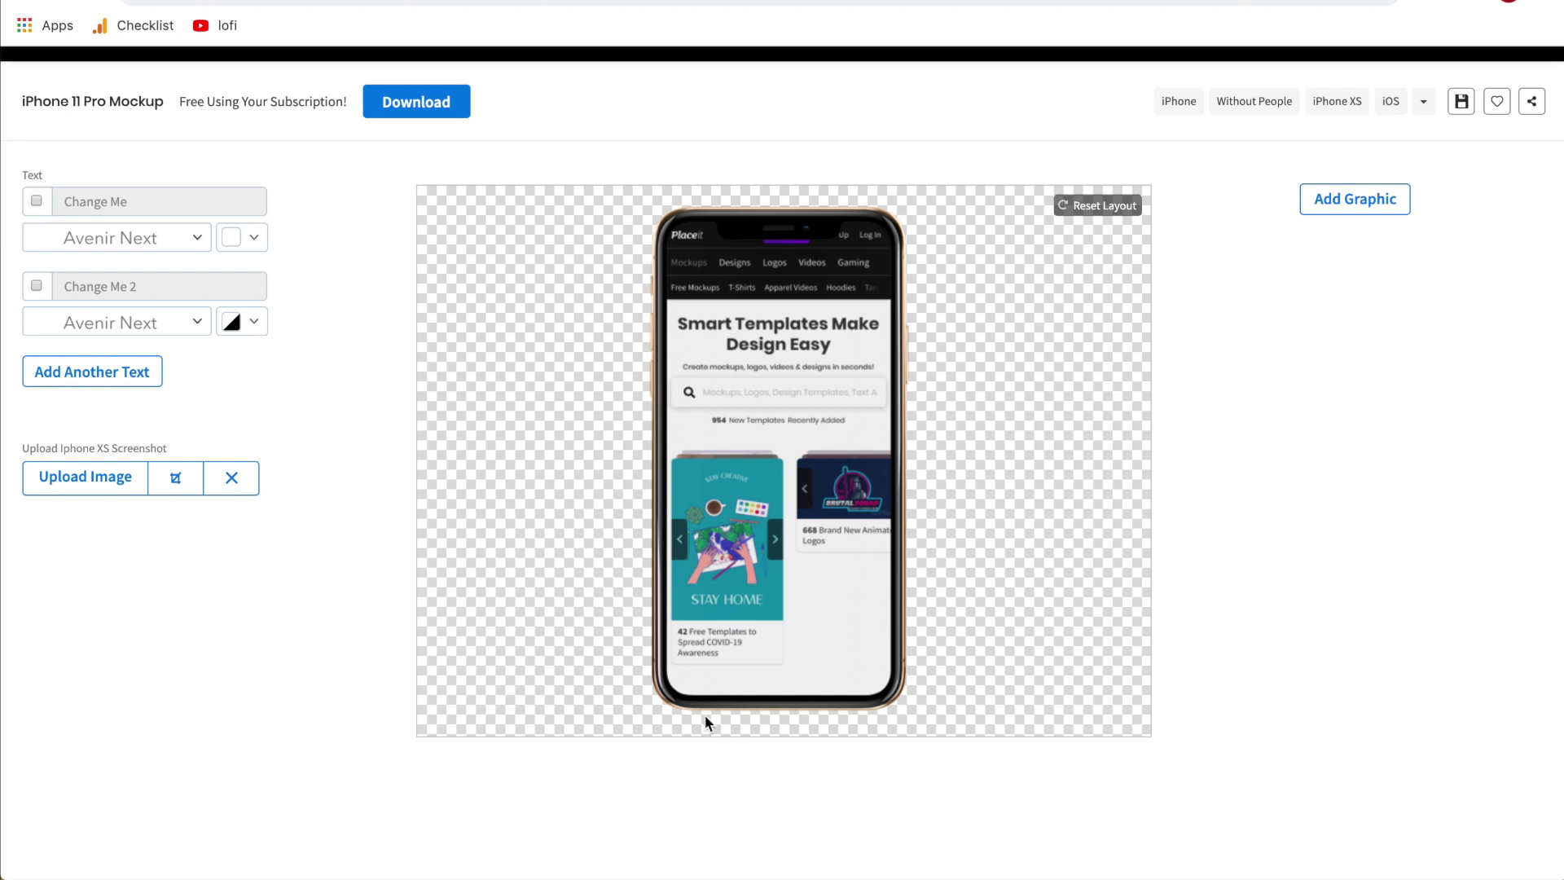
{"action": "left_click", "coordinate": [179, 481]}
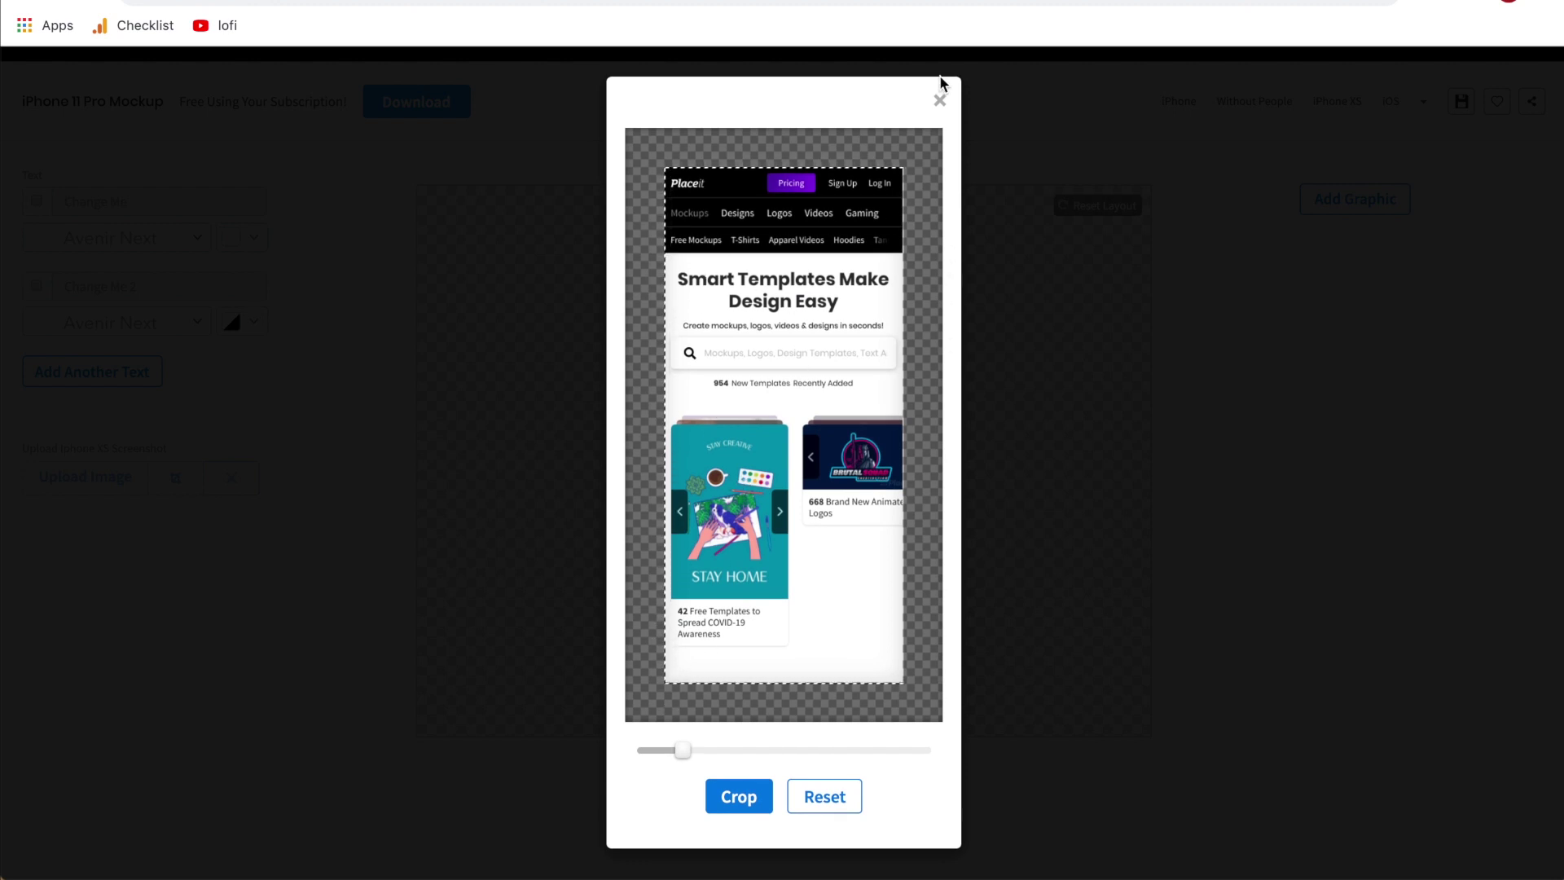
{"action": "left_click", "coordinate": [940, 100]}
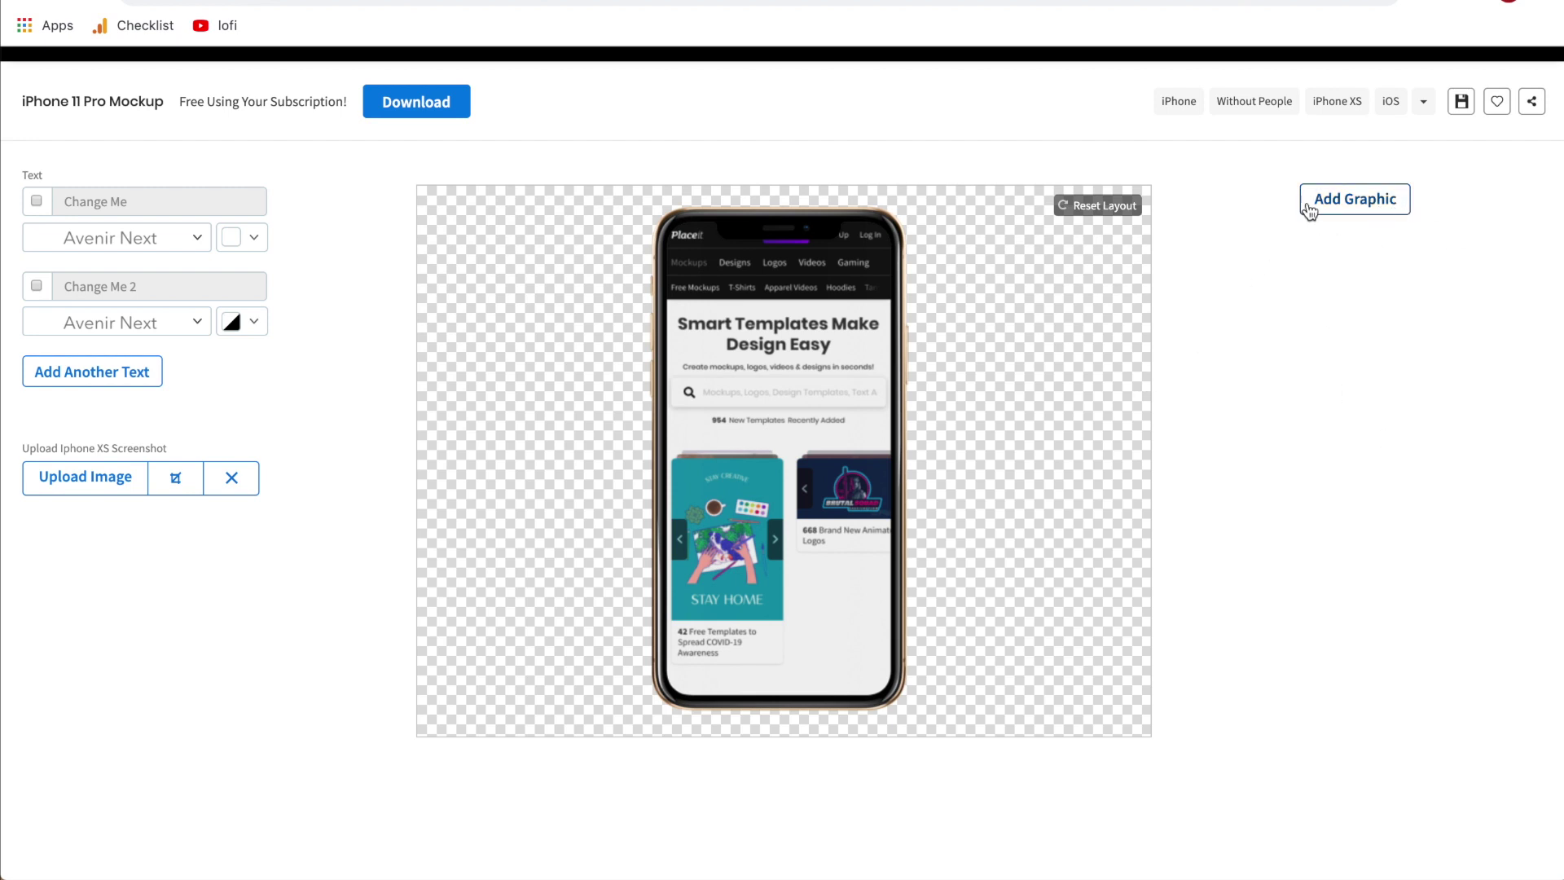
- Add the green winged-star badge graphic and drag it over the phone's lower left
{"action": "left_click", "coordinate": [1354, 204]}
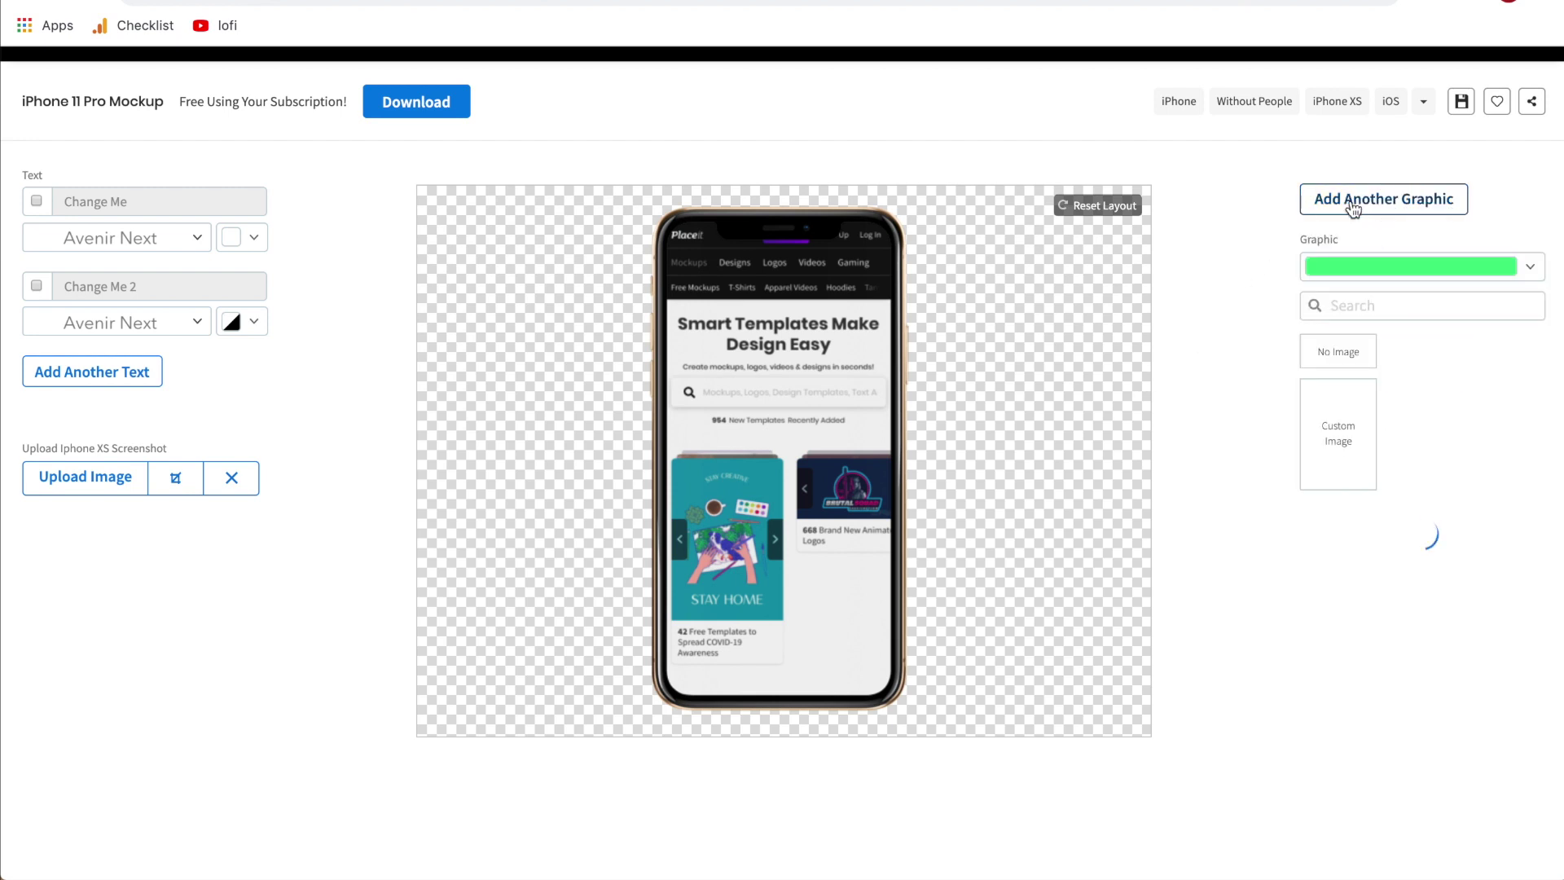
{"action": "left_click_drag", "start_coordinate": [794, 367], "coordinate": [610, 600]}
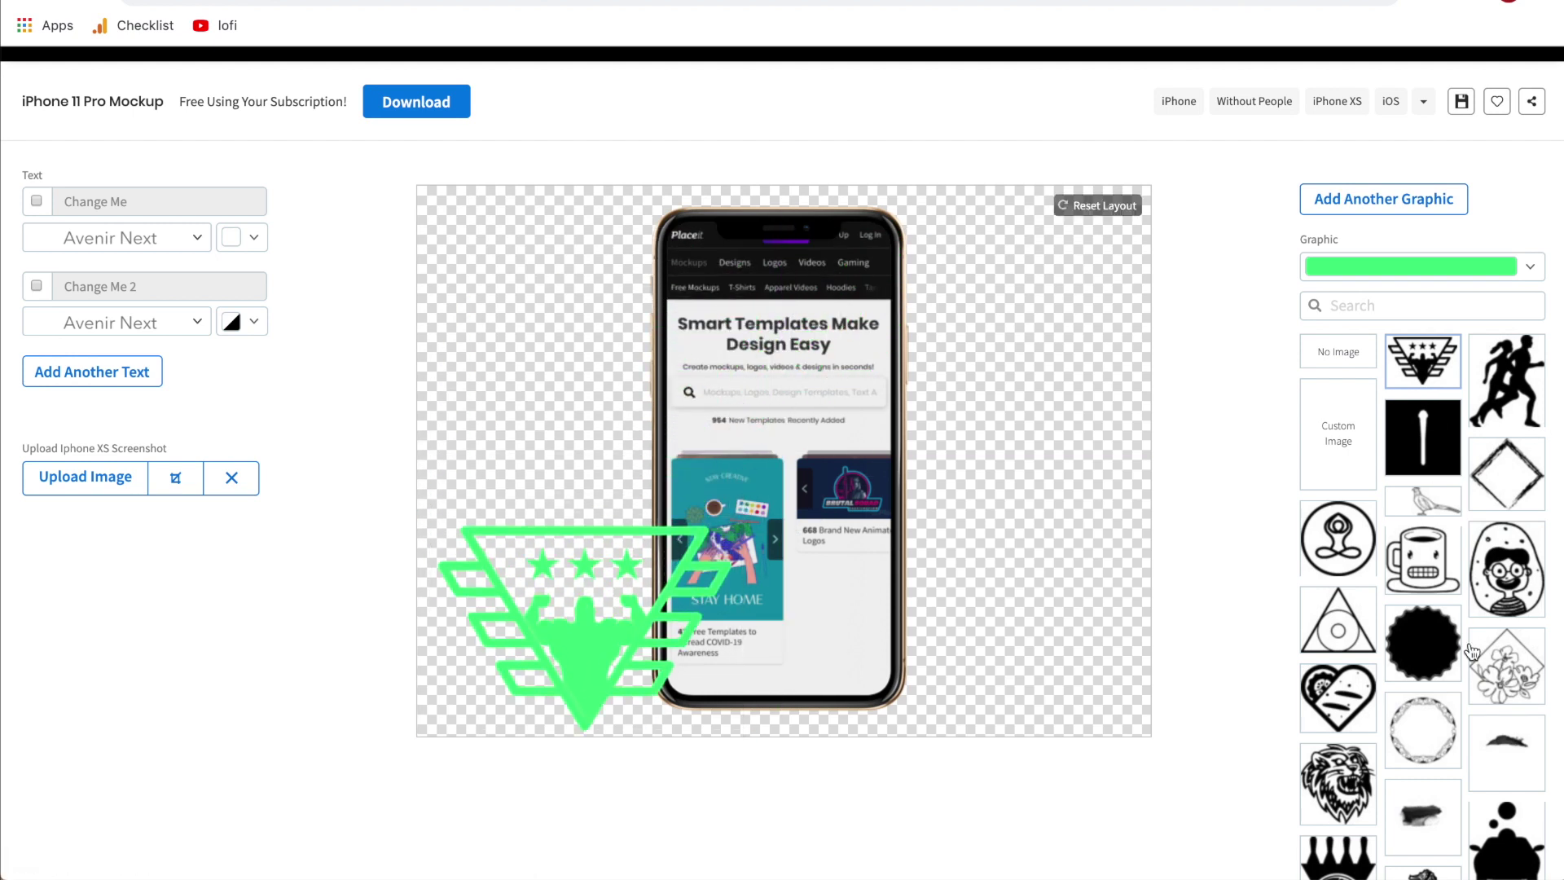
{"action": "scroll", "coordinate": [1472, 652], "scroll_direction": "down", "scroll_amount": 5}
{"action": "scroll", "coordinate": [1471, 652], "scroll_direction": "down", "scroll_amount": 2}
{"action": "scroll", "coordinate": [1471, 652], "scroll_direction": "up", "scroll_amount": 7}
{"action": "scroll", "coordinate": [1471, 652], "scroll_direction": "up", "scroll_amount": 1}
{"action": "left_click", "coordinate": [1390, 367]}
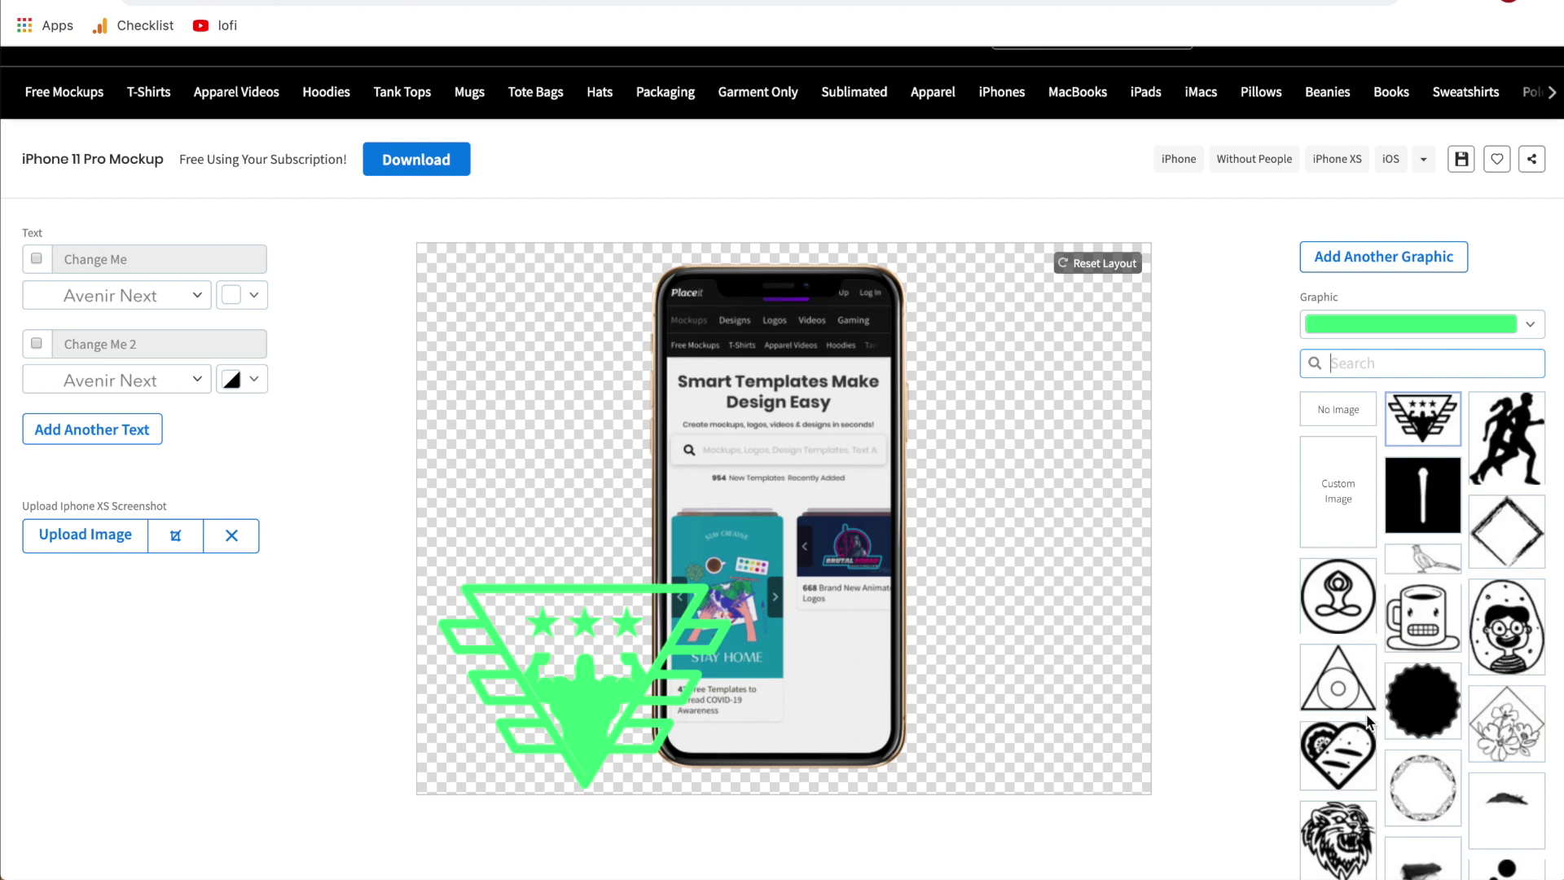
- Swap the emblem for the mug graphic, colour it black and adjust its position
{"action": "left_click", "coordinate": [1423, 616]}
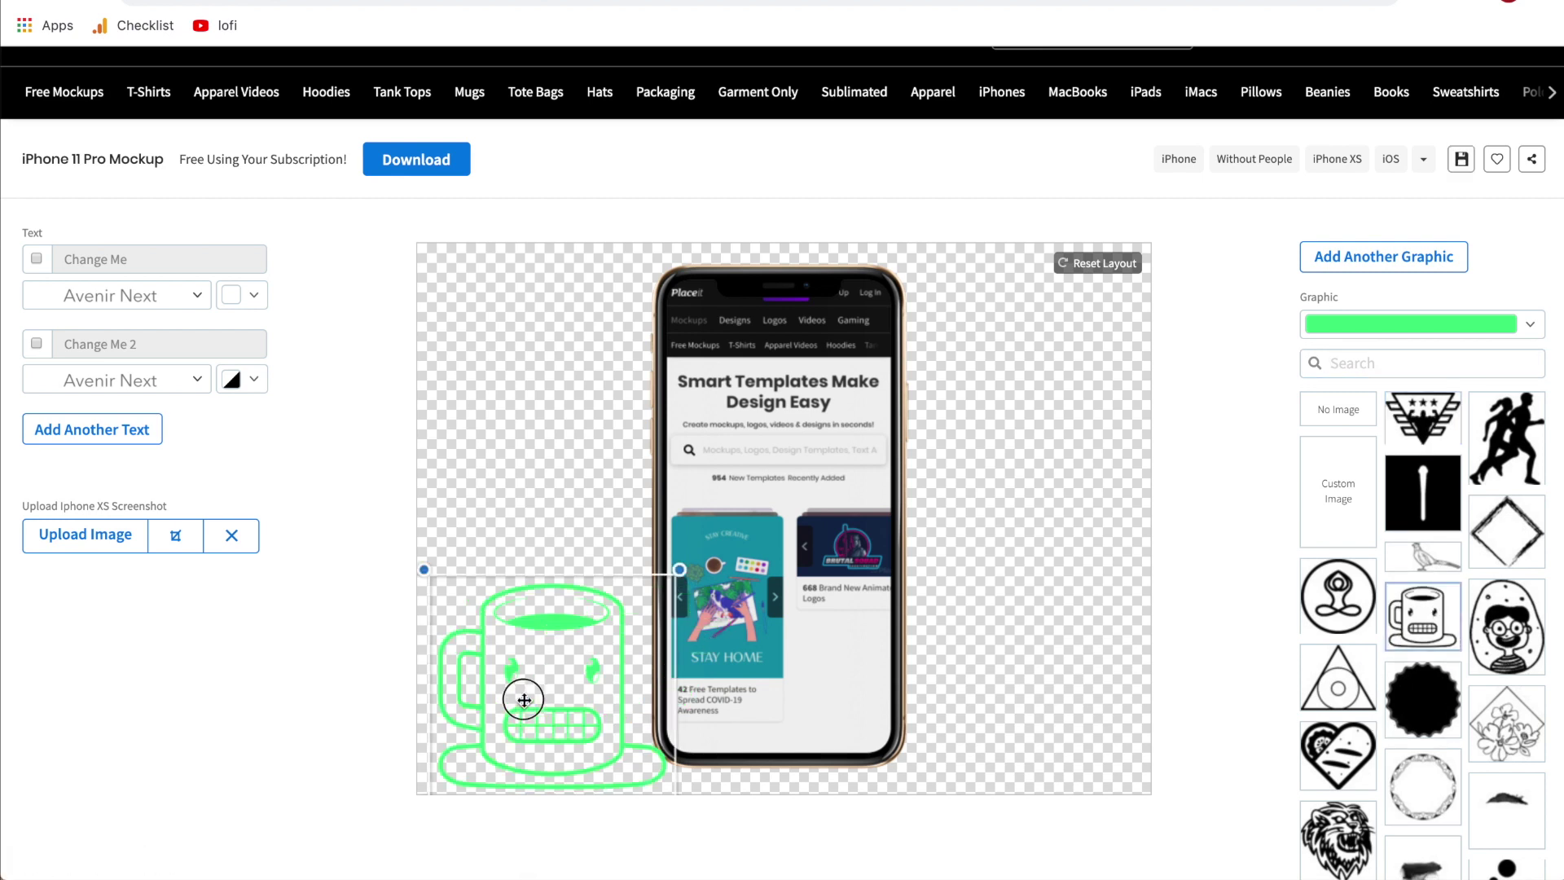
{"action": "left_click_drag", "start_coordinate": [524, 708], "coordinate": [520, 650]}
{"action": "left_click", "coordinate": [1530, 324]}
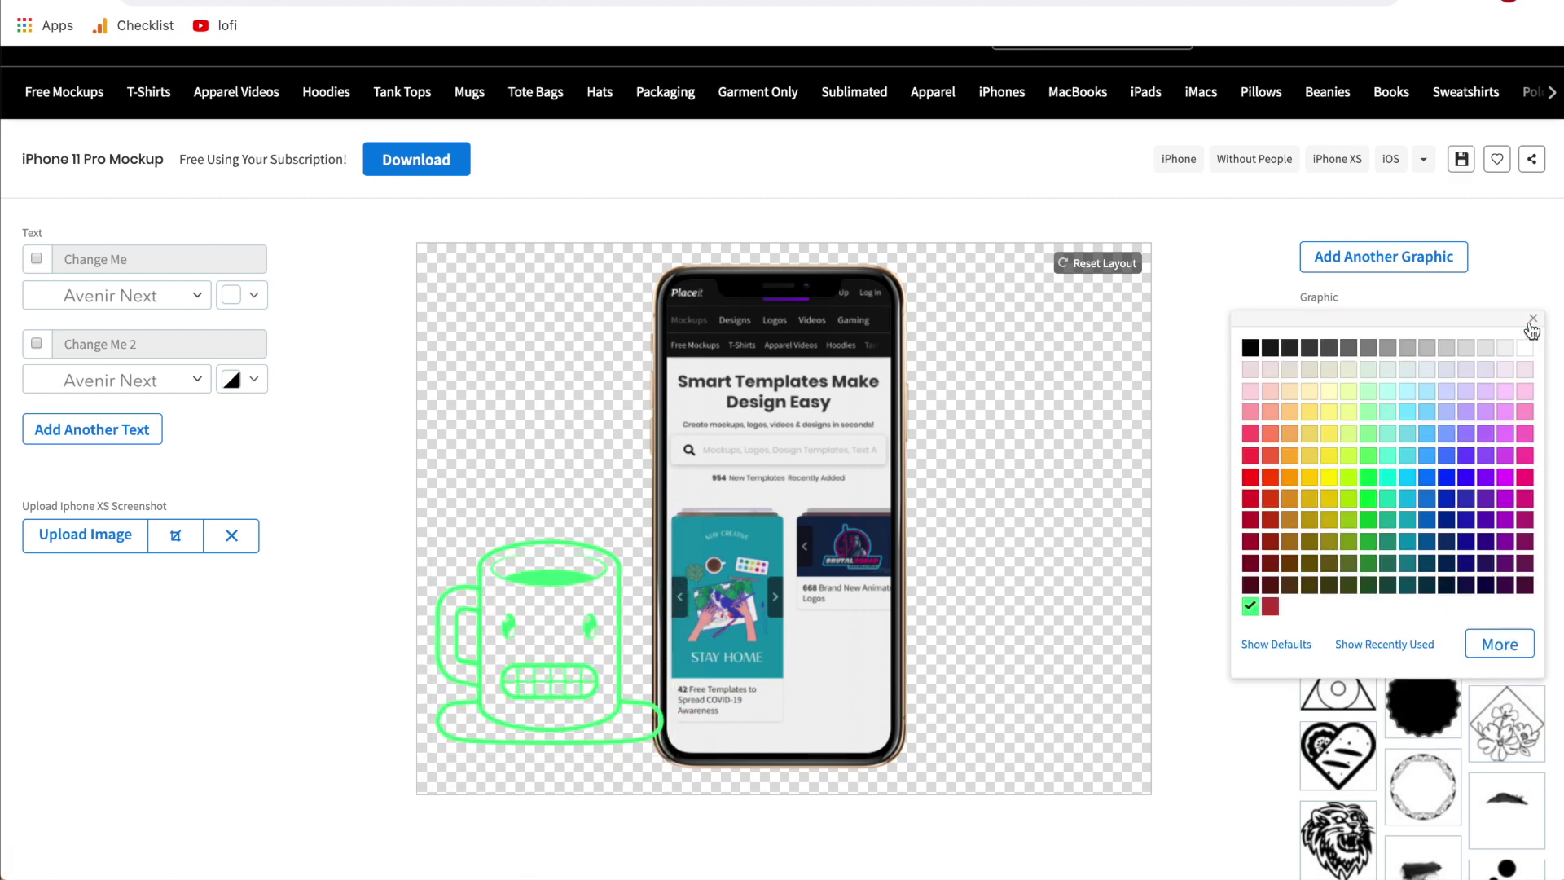
{"action": "left_click", "coordinate": [1251, 349]}
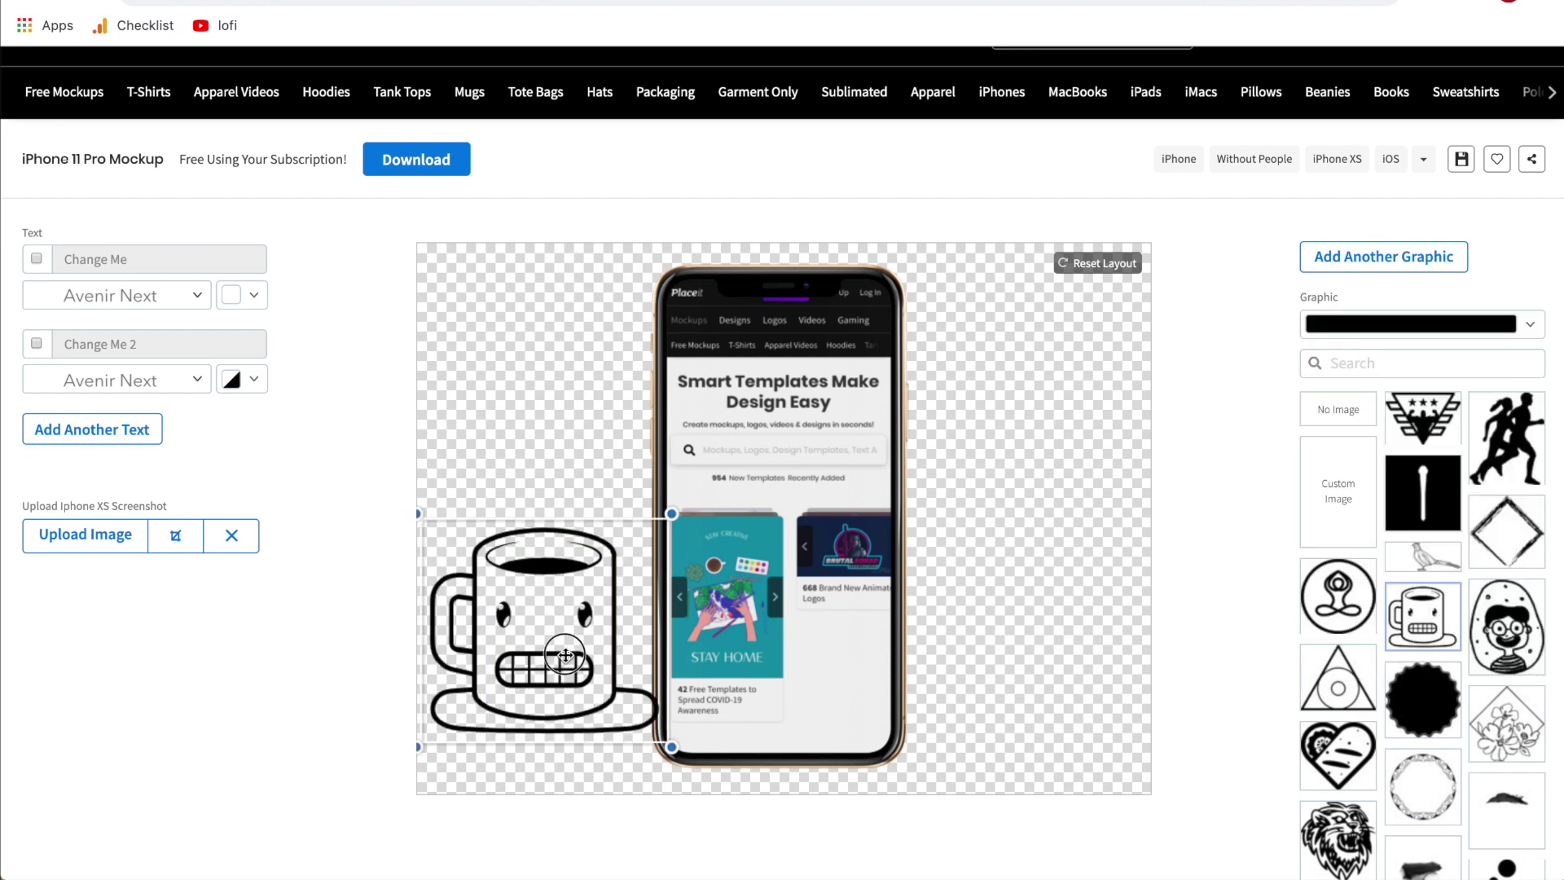
{"action": "mouse_move", "coordinate": [565, 655]}
{"action": "left_mouse_down"}
{"action": "mouse_move", "coordinate": [568, 595]}
{"action": "mouse_move", "coordinate": [582, 666]}
{"action": "left_mouse_up"}
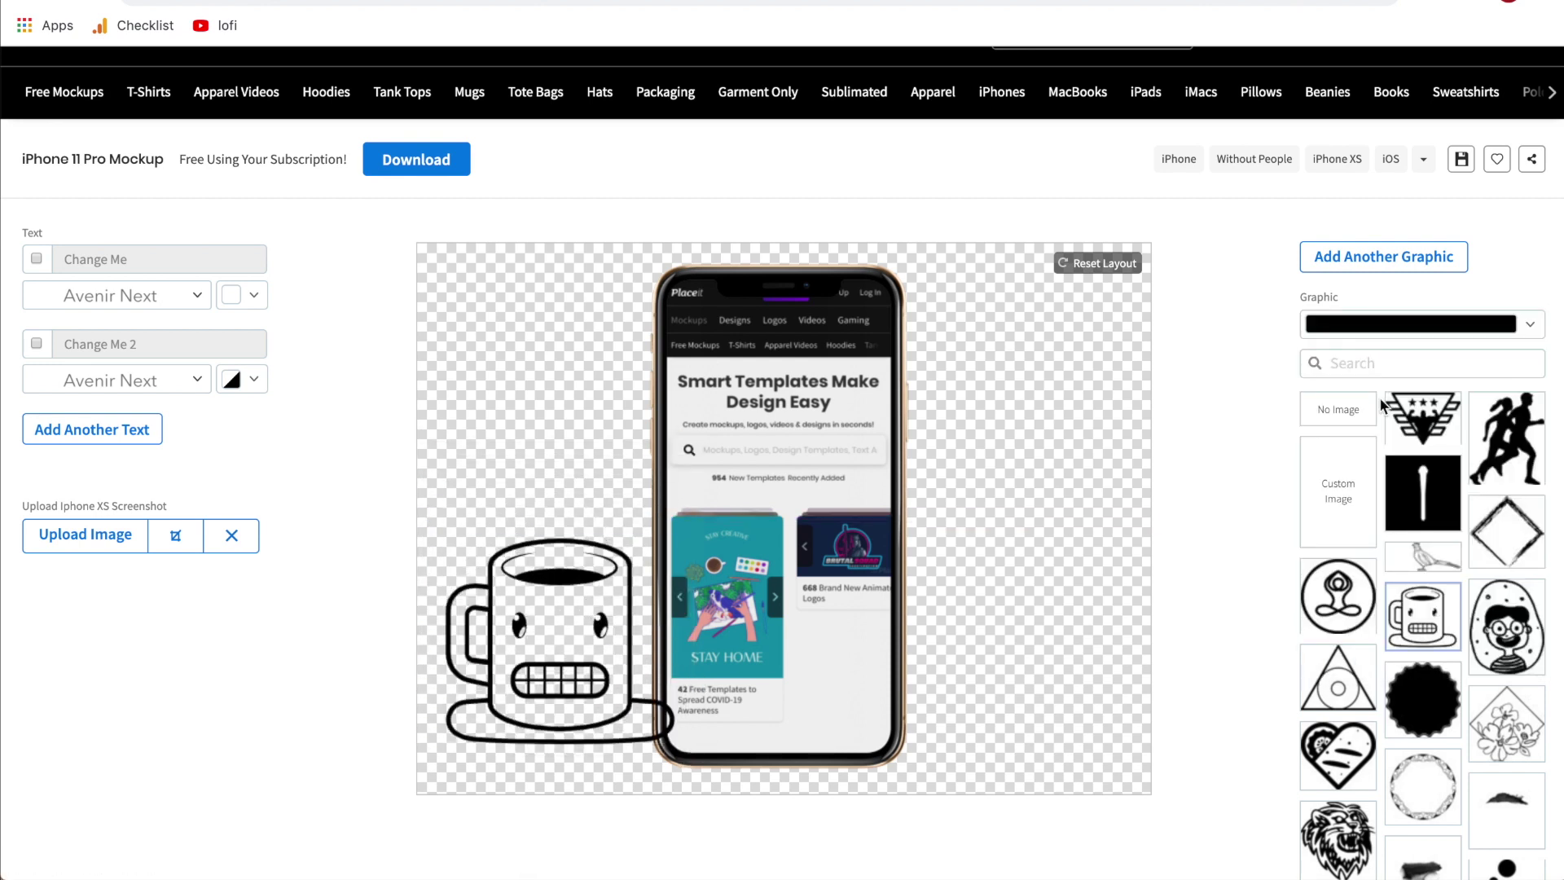
- Recolour the mug to a custom deep red (#CF4848) and shift it slightly left
{"action": "left_click", "coordinate": [1528, 327]}
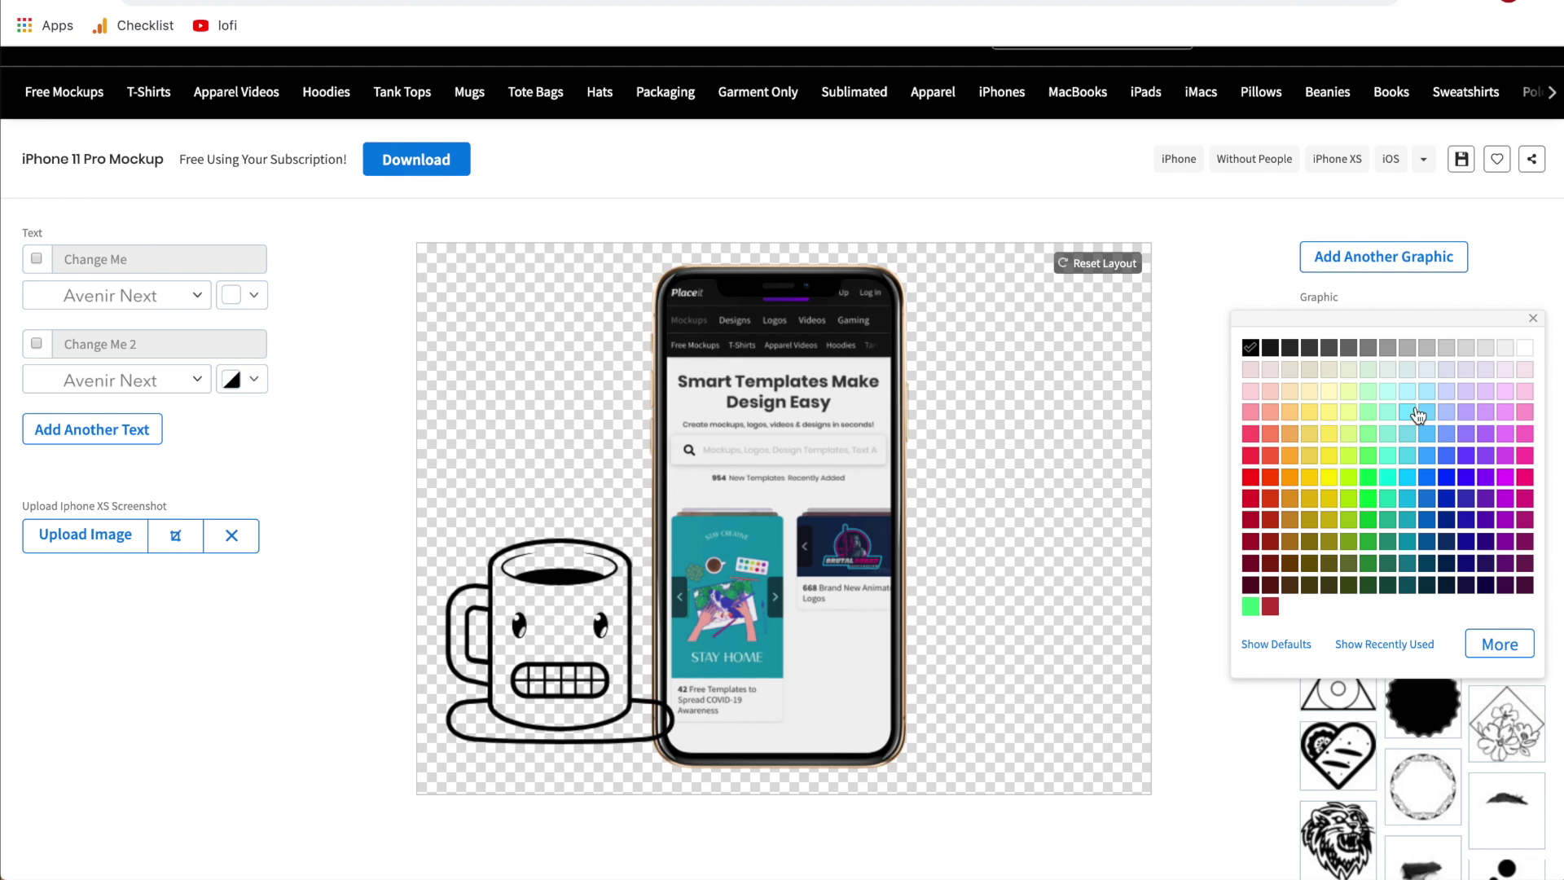
{"action": "left_click", "coordinate": [1499, 652]}
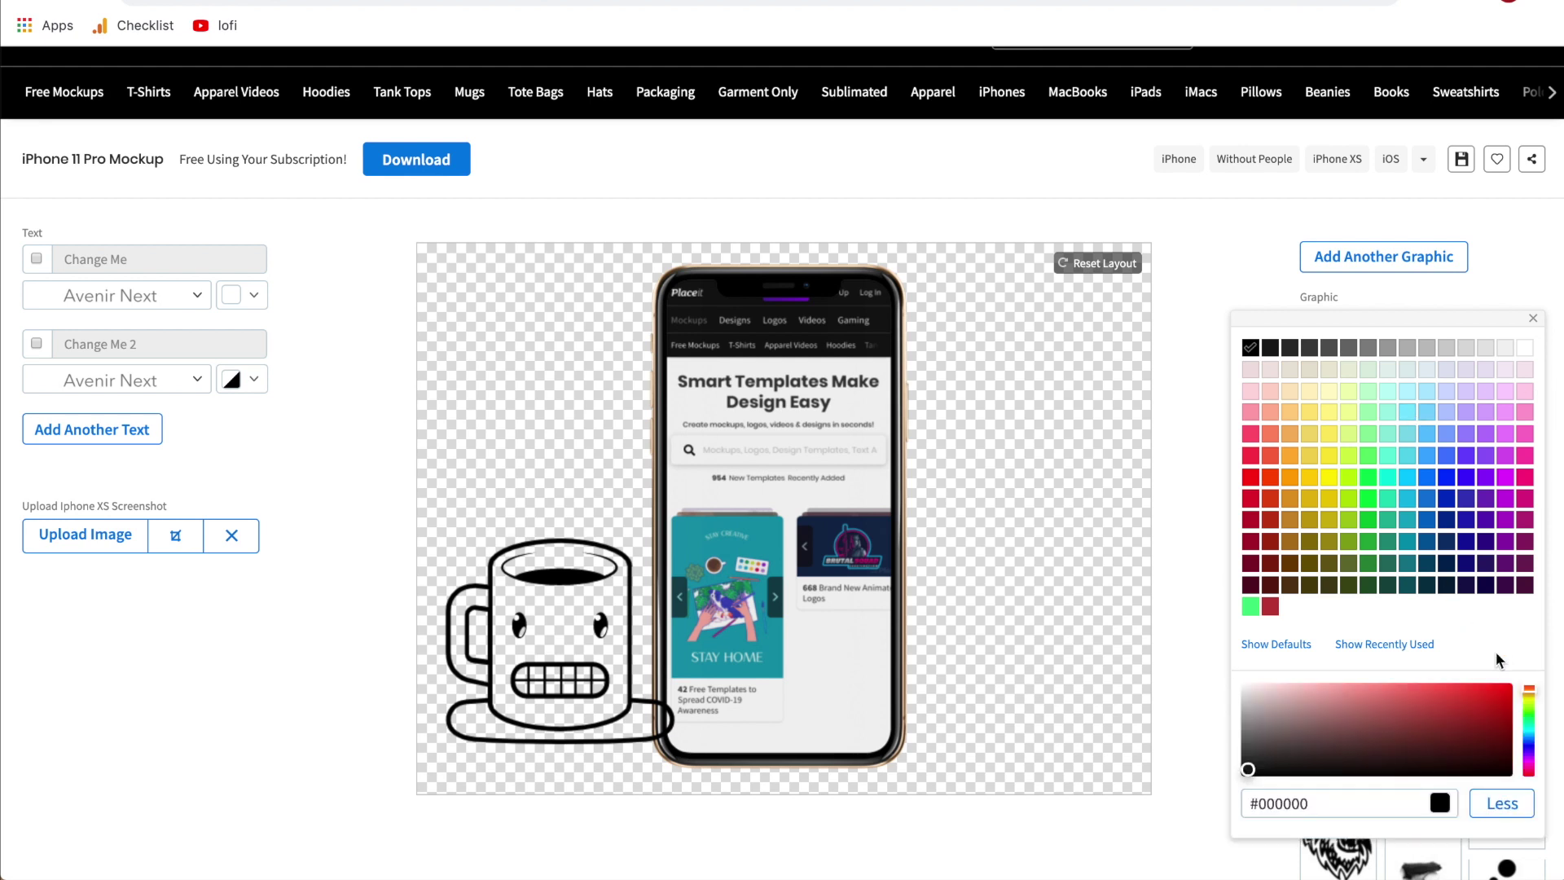
{"action": "left_click", "coordinate": [1245, 804]}
{"action": "left_click_drag", "start_coordinate": [1325, 743], "coordinate": [1427, 707]}
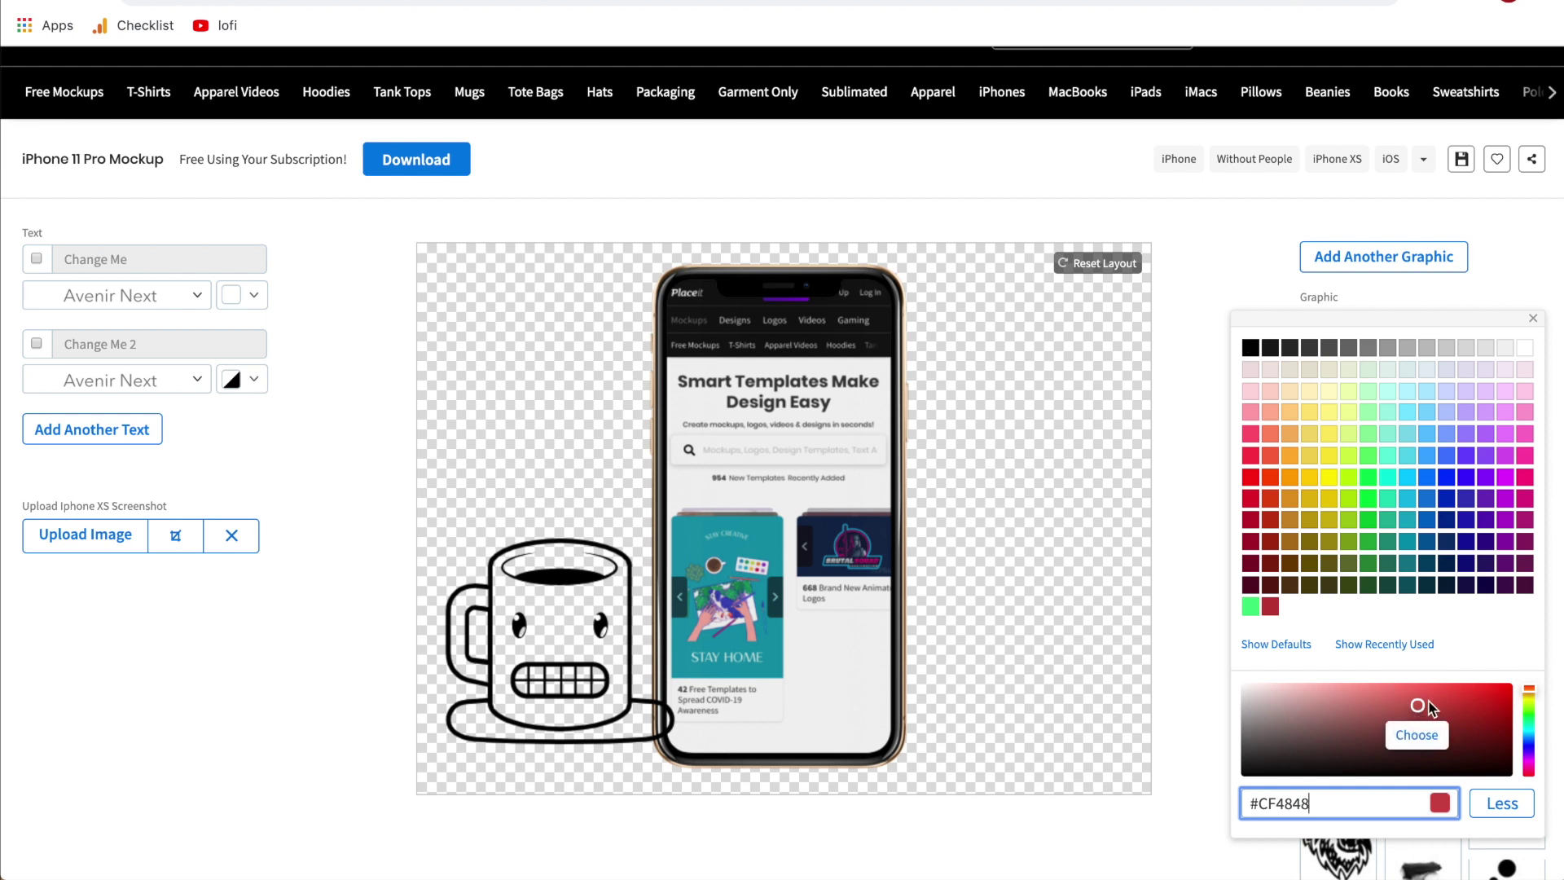
{"action": "left_click", "coordinate": [1417, 735]}
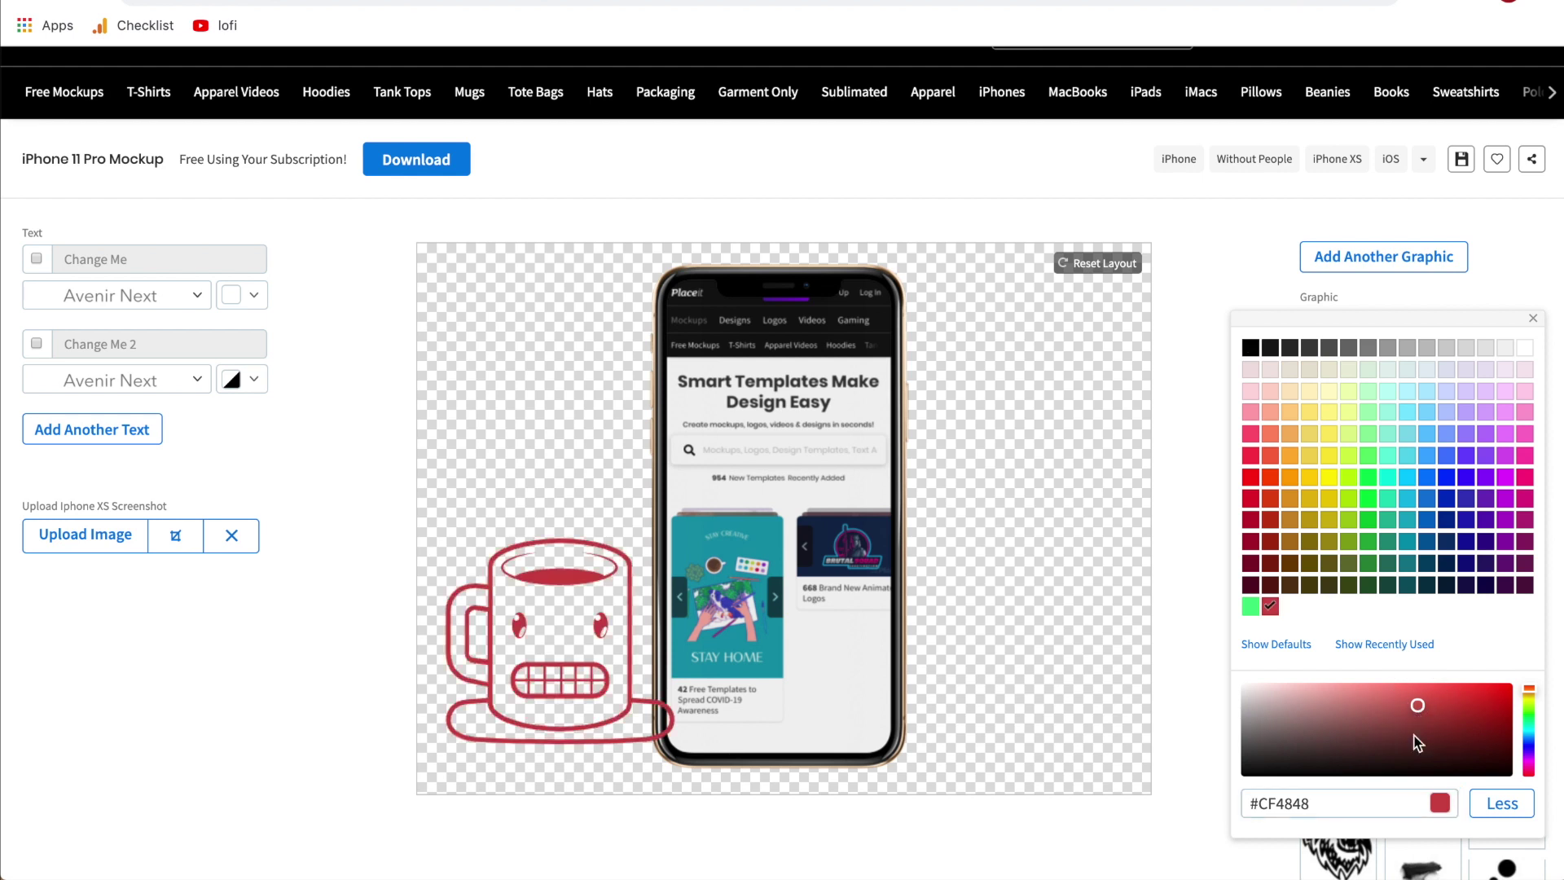
{"action": "left_click", "coordinate": [609, 672]}
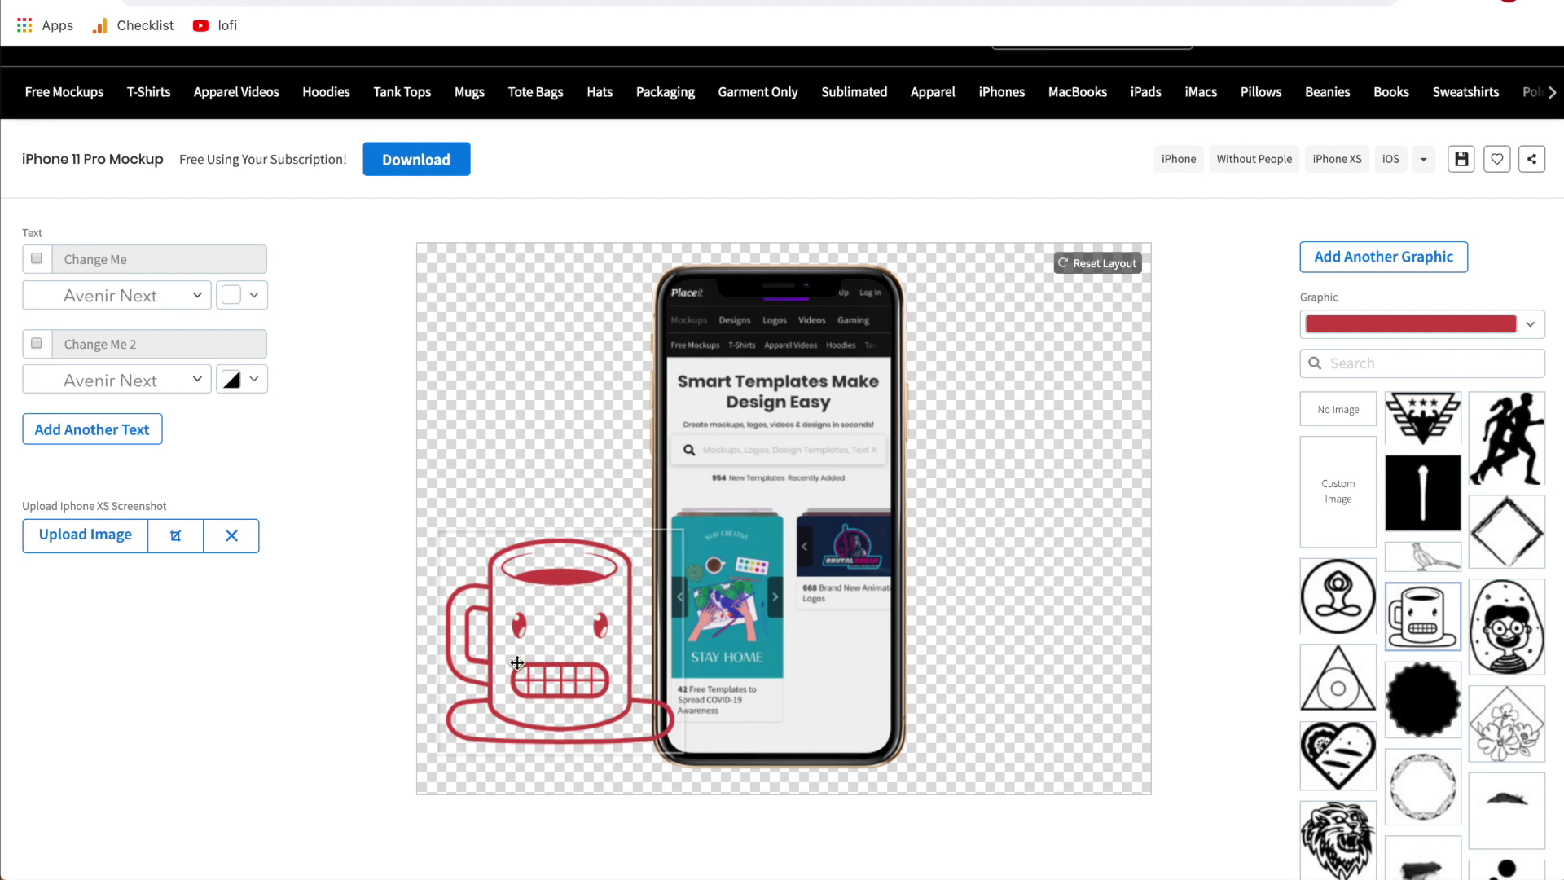
{"action": "left_click_drag", "start_coordinate": [517, 662], "coordinate": [501, 657]}
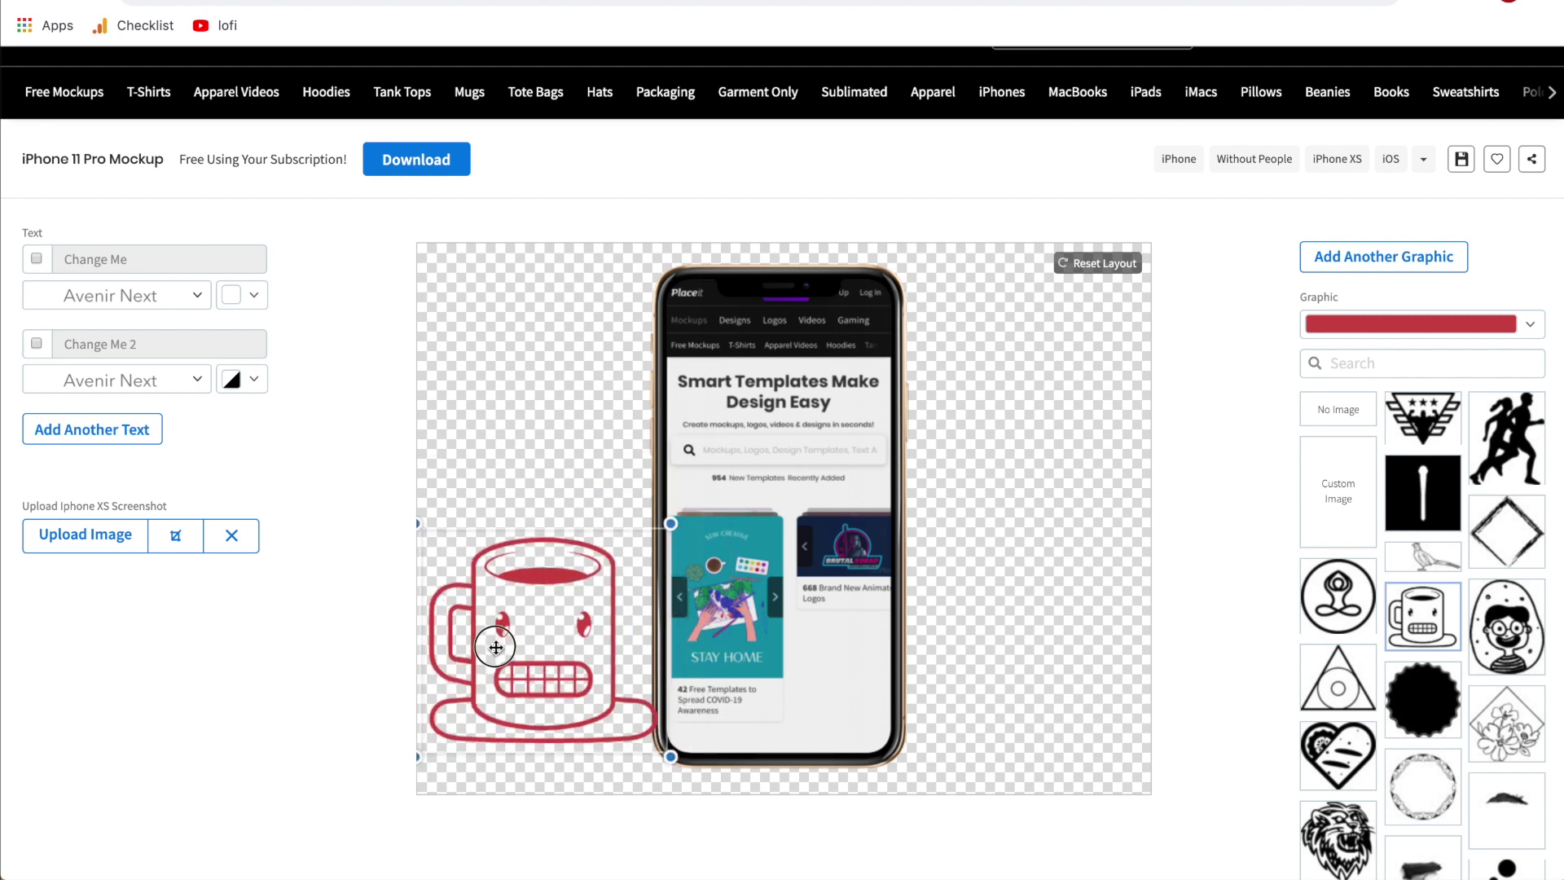
- Choose No Image in the Graphic panel to clear the red mug from the mockup
{"action": "left_click", "coordinate": [1340, 422]}
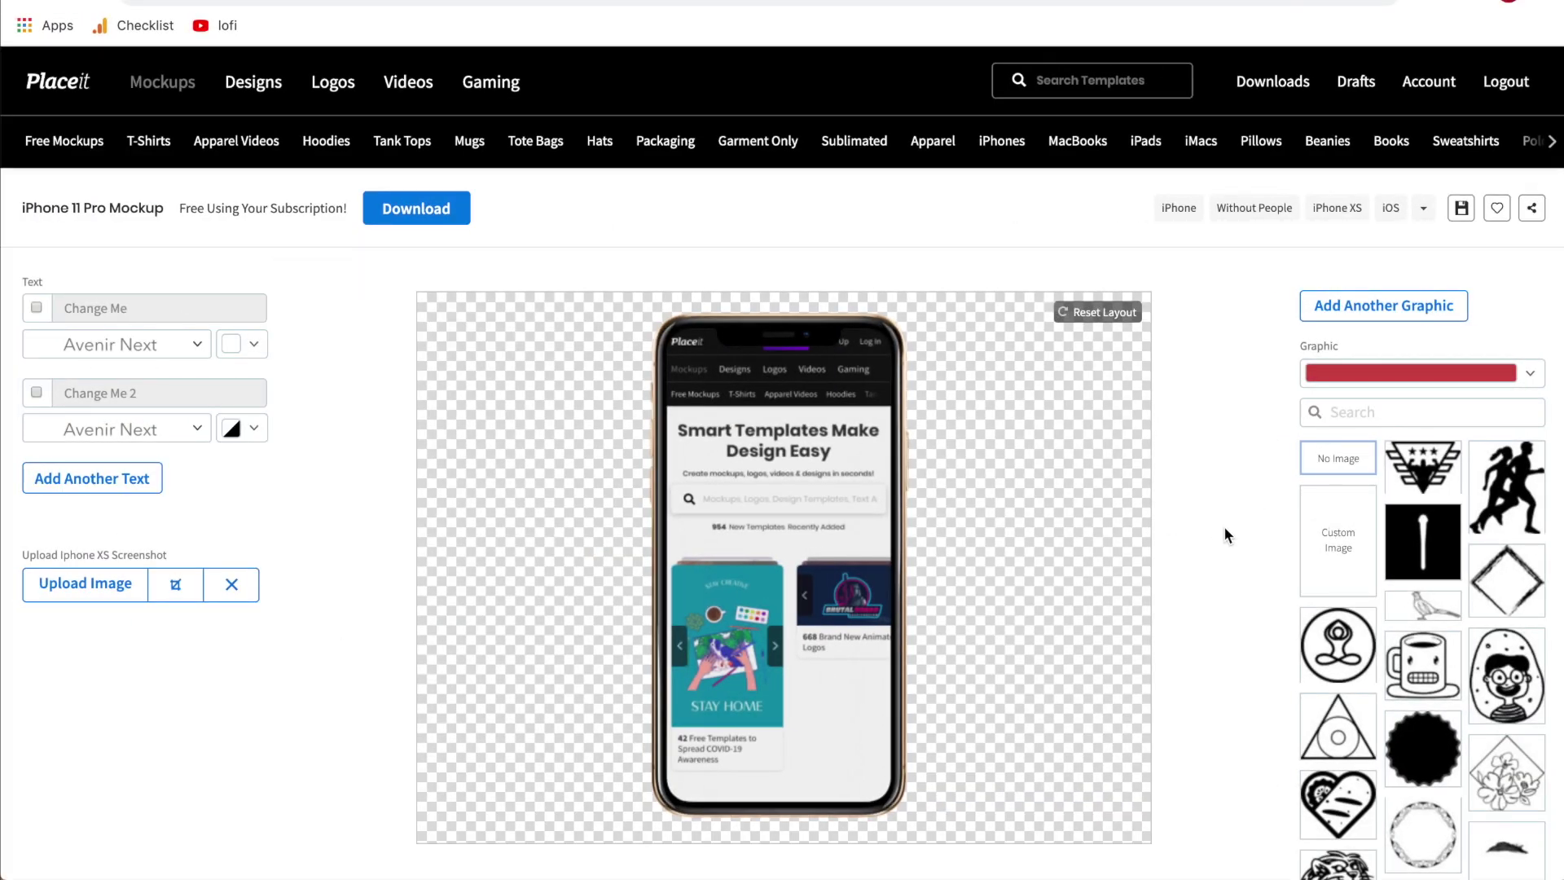
{"action": "scroll", "coordinate": [1224, 535], "scroll_direction": "down", "scroll_amount": 1}
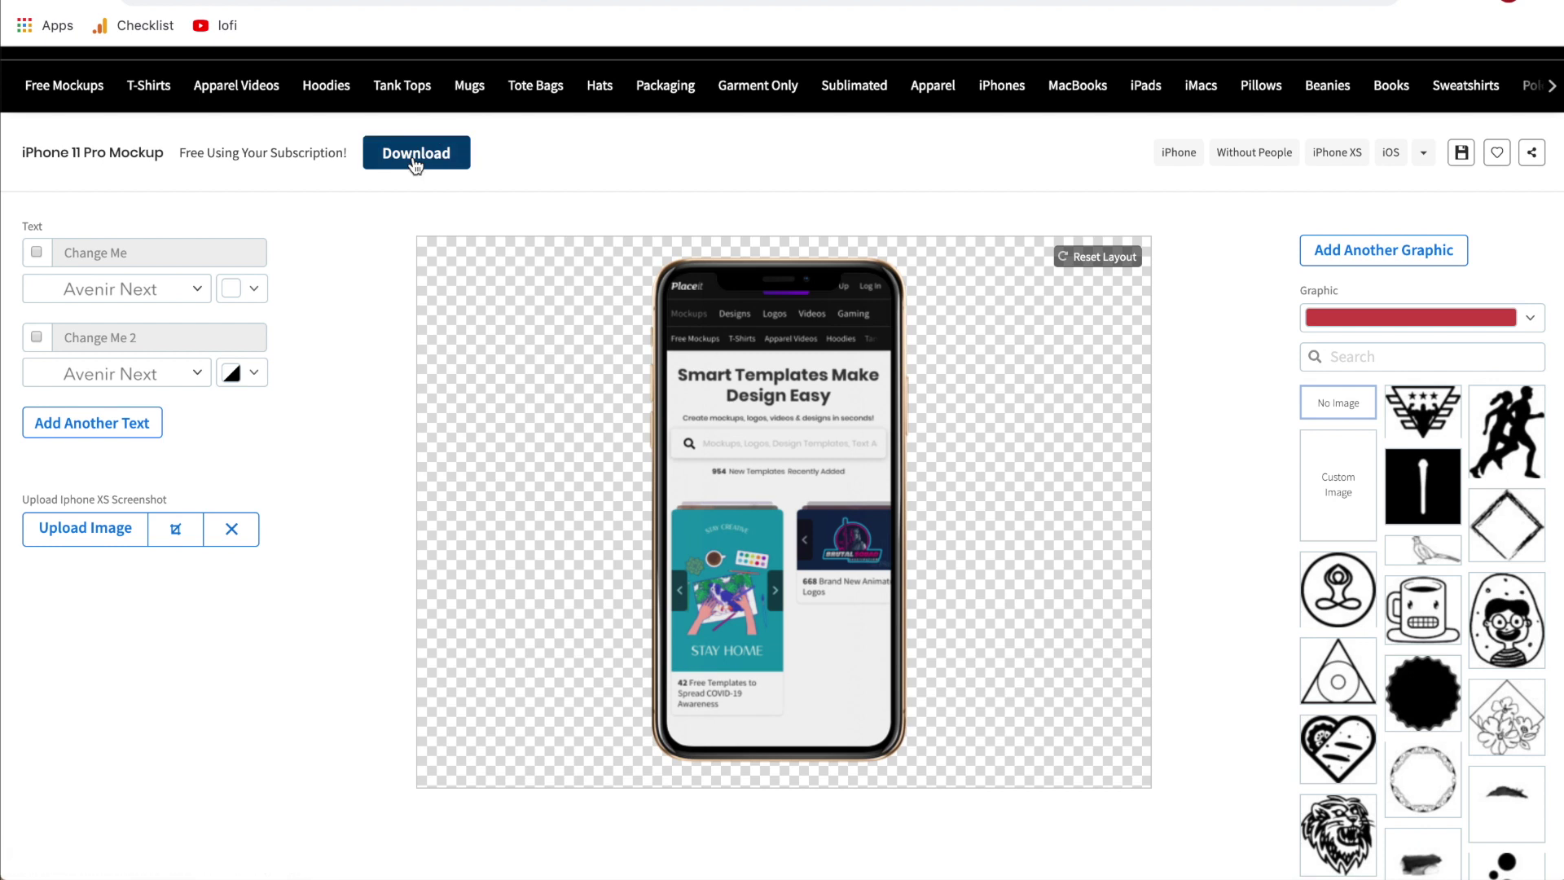
- Generate the 1920x1440 watermark-free high-resolution PNG of the iPhone 11 Pro mockup
{"action": "left_click", "coordinate": [416, 166]}
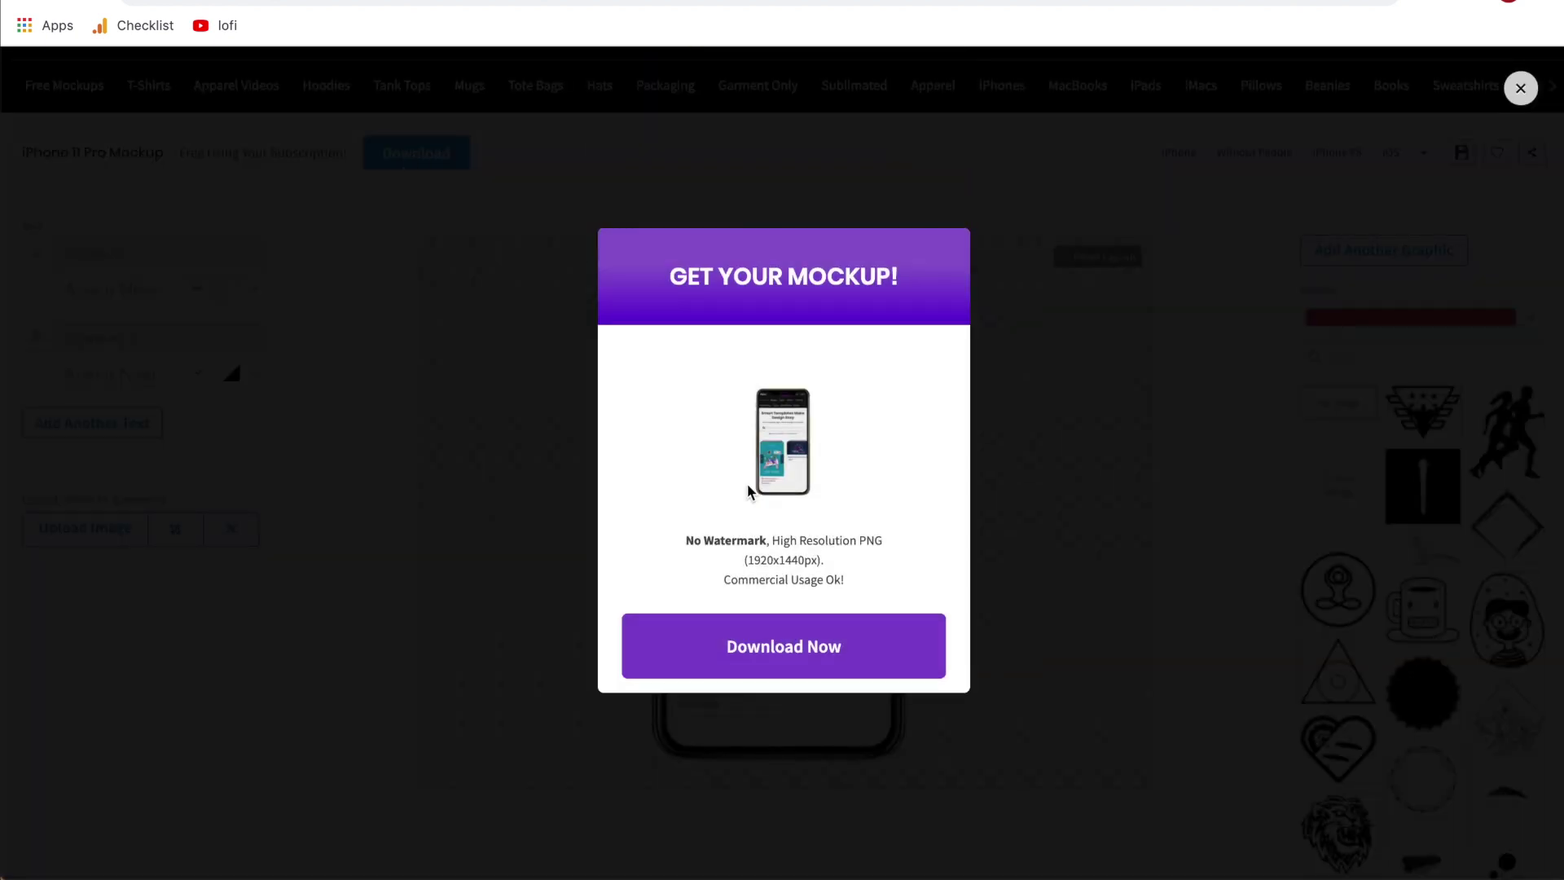
{"action": "left_click_drag", "start_coordinate": [766, 542], "coordinate": [681, 548]}
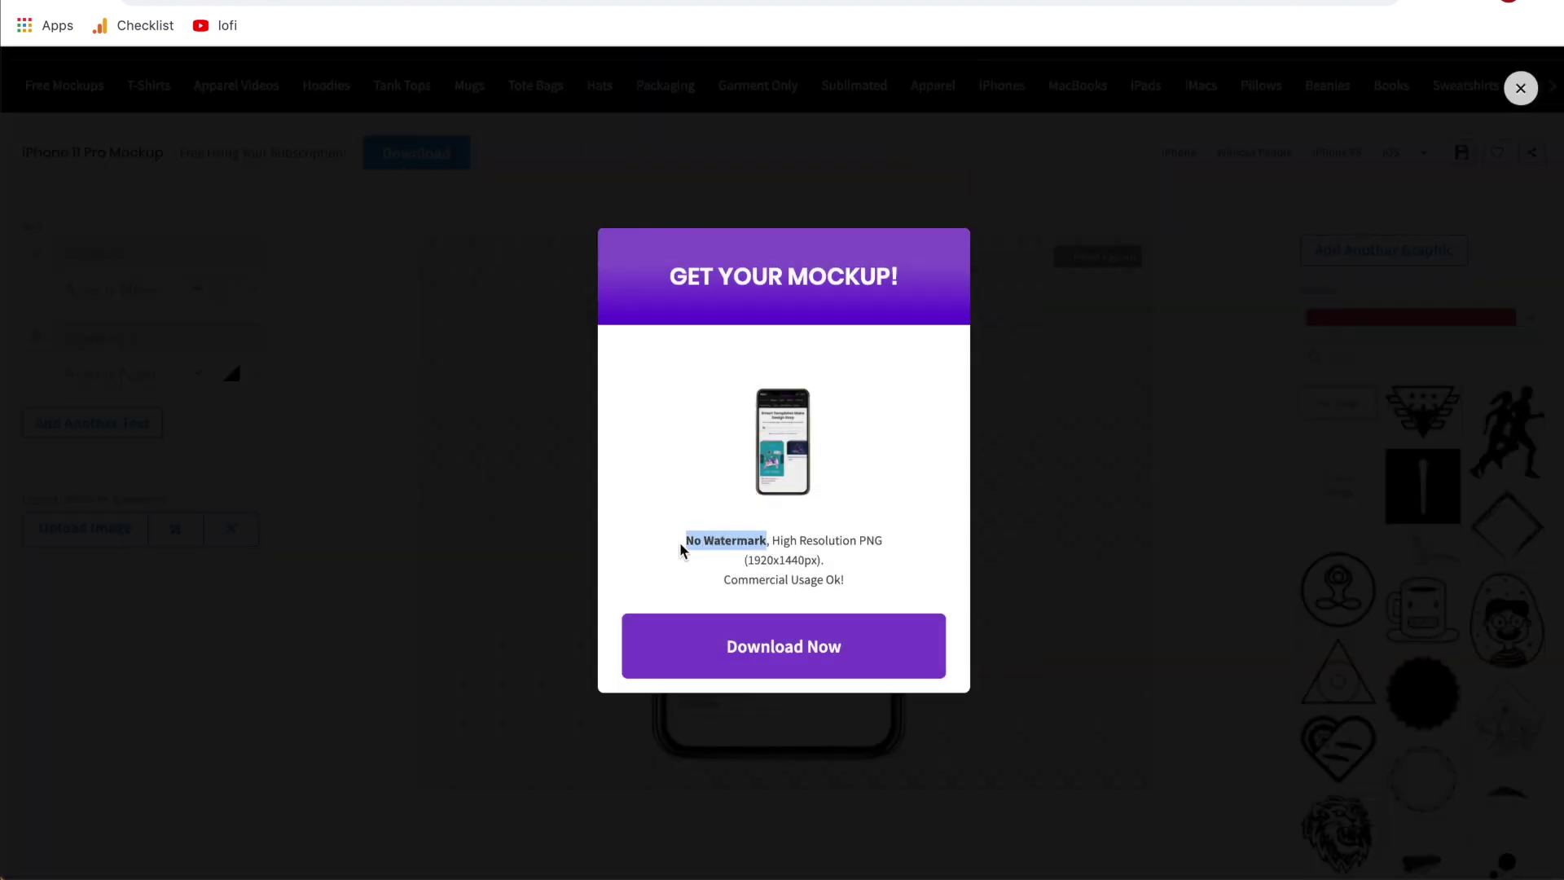
{"action": "left_click_drag", "start_coordinate": [886, 548], "coordinate": [775, 541]}
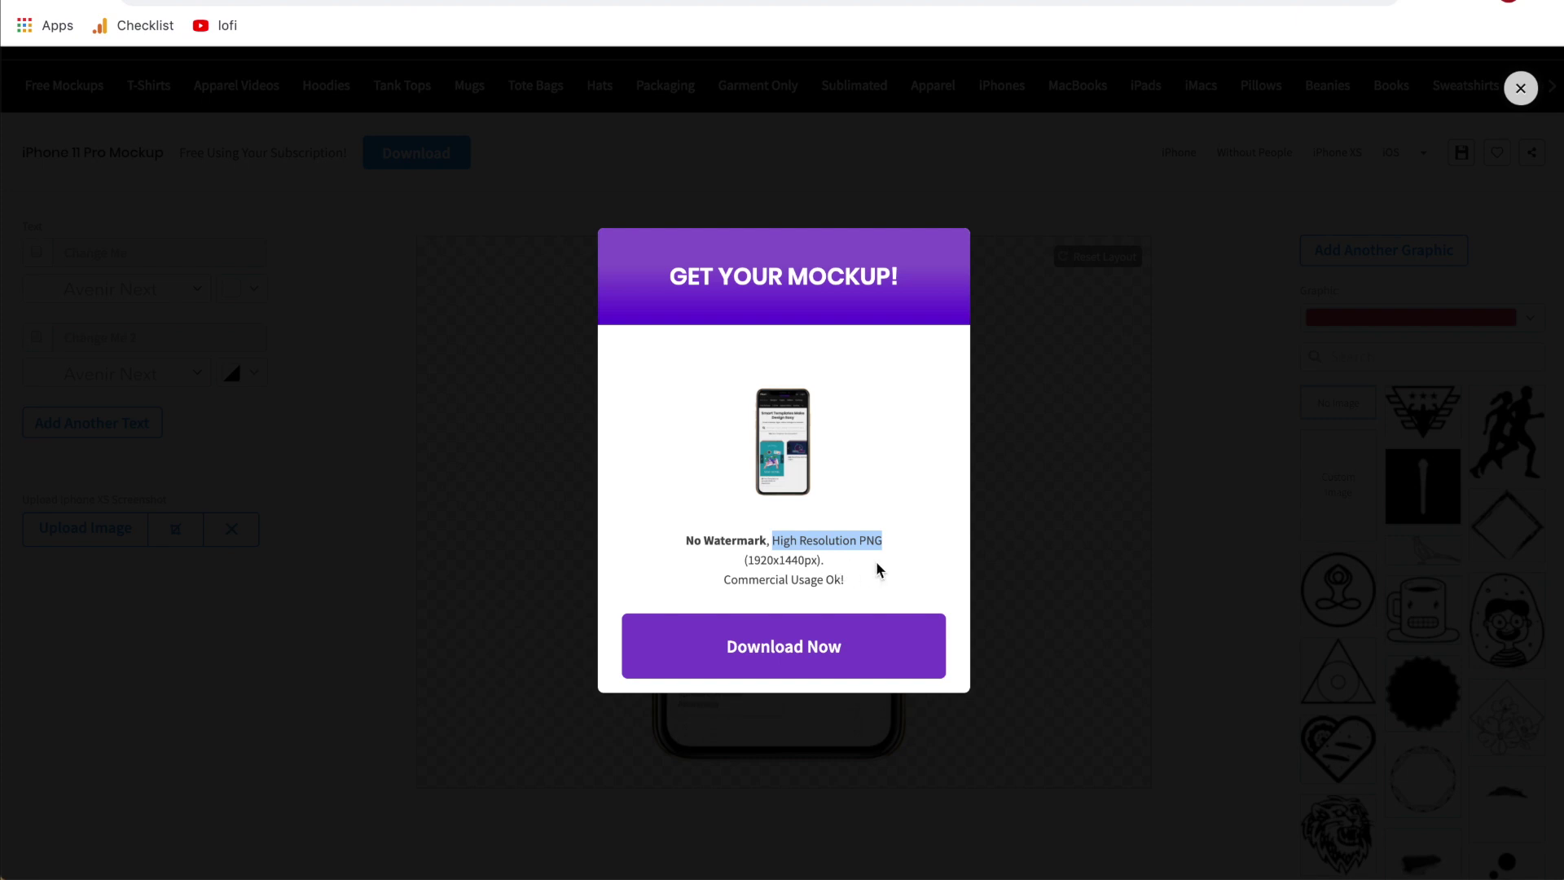
{"action": "left_click", "coordinate": [860, 580]}
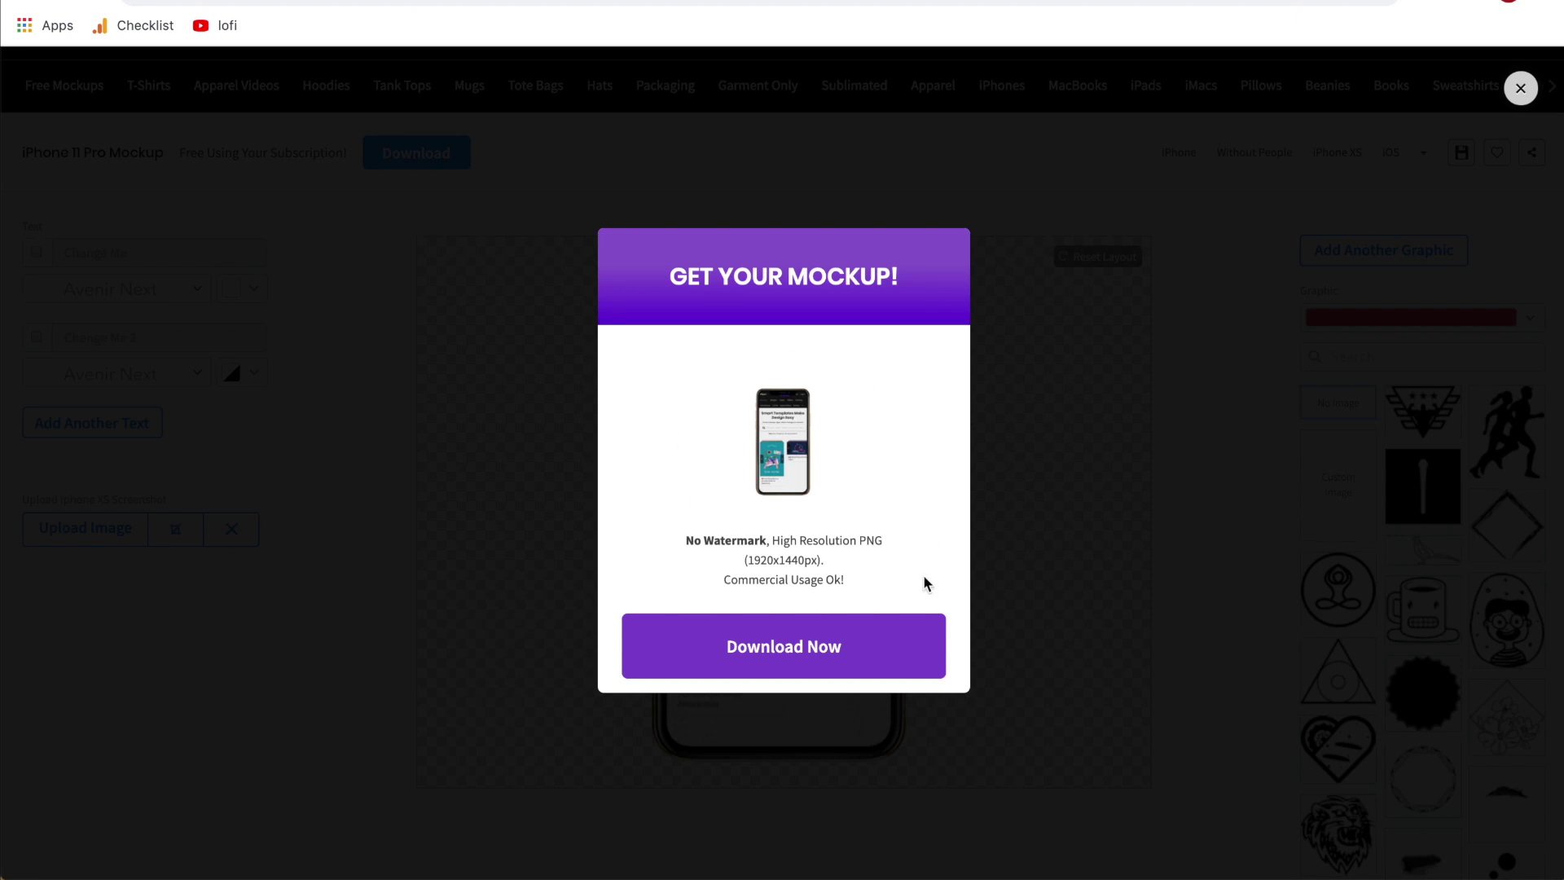
{"action": "left_click", "coordinate": [796, 653]}
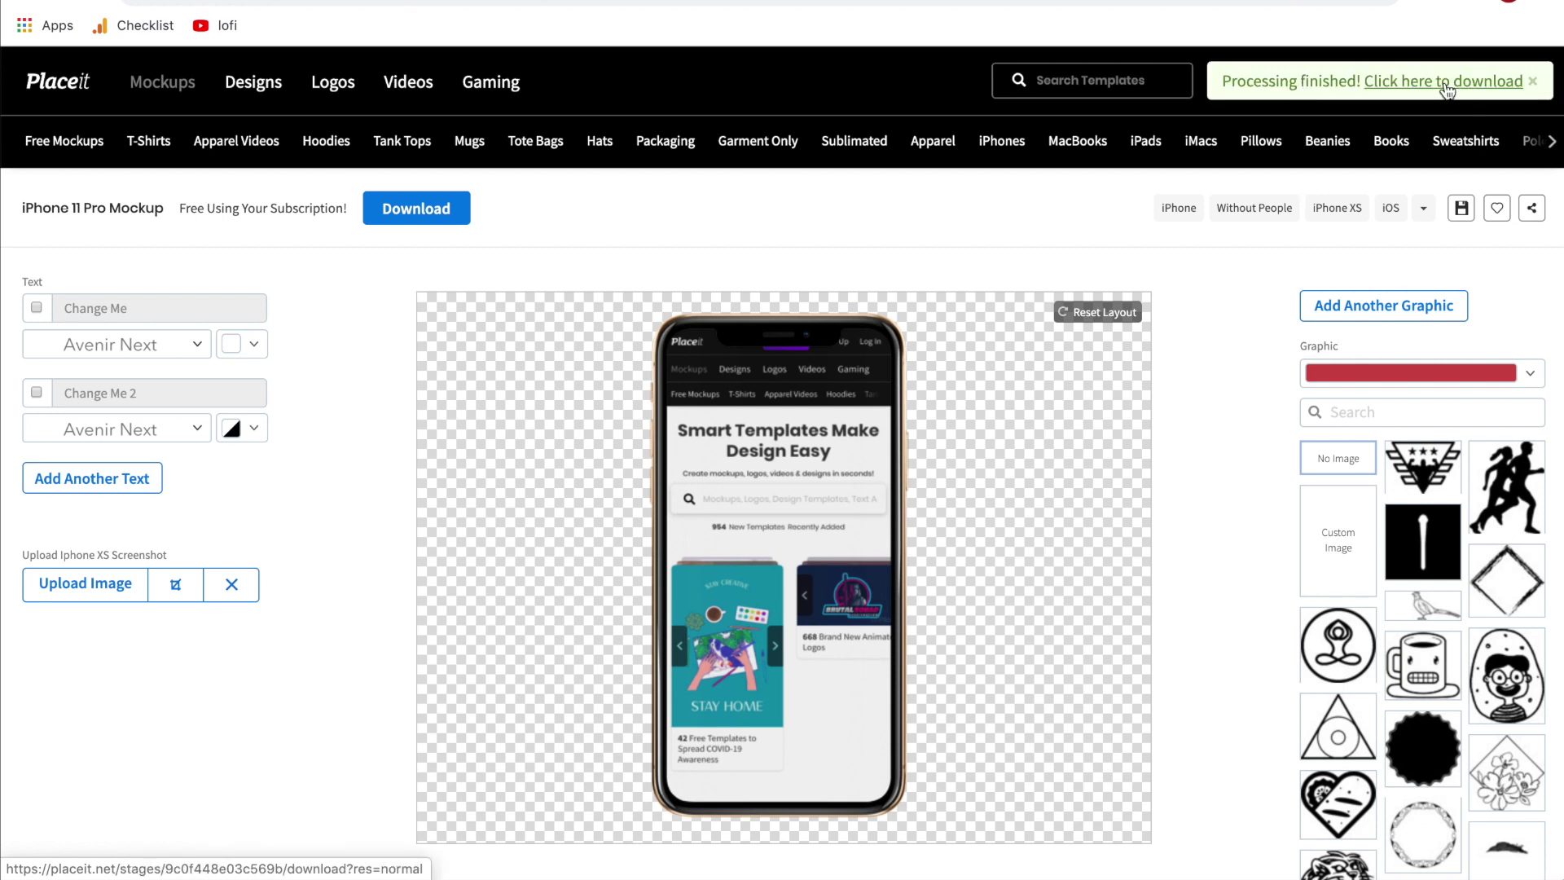
- Download iphone-xs-mockup-22485.png, dismiss the notice, and open the file in Preview
{"action": "left_click", "coordinate": [1448, 90]}
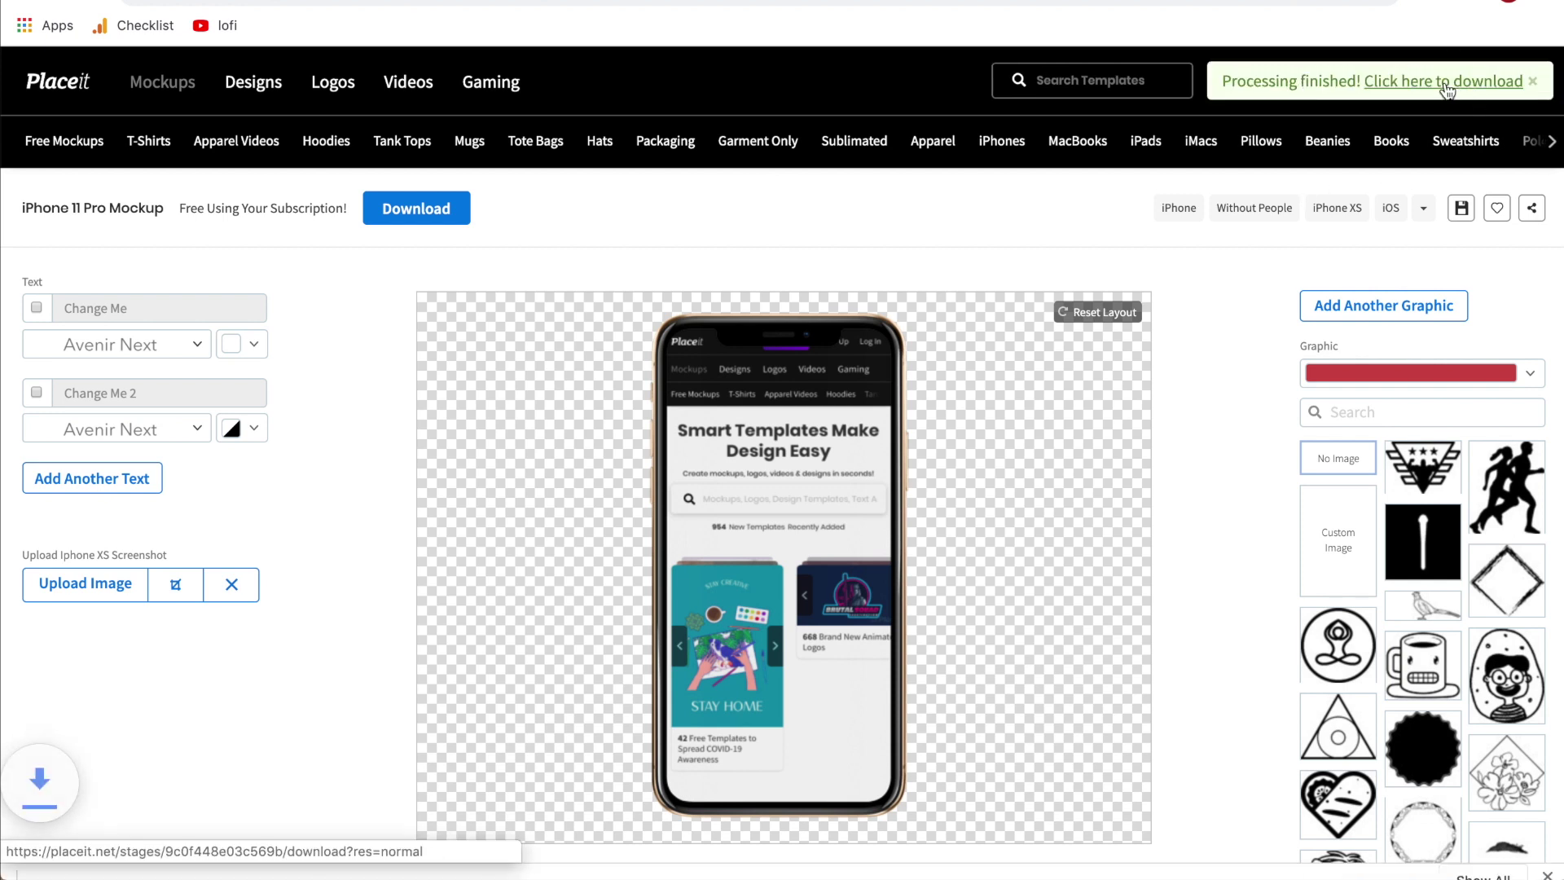
{"action": "left_click", "coordinate": [1533, 81]}
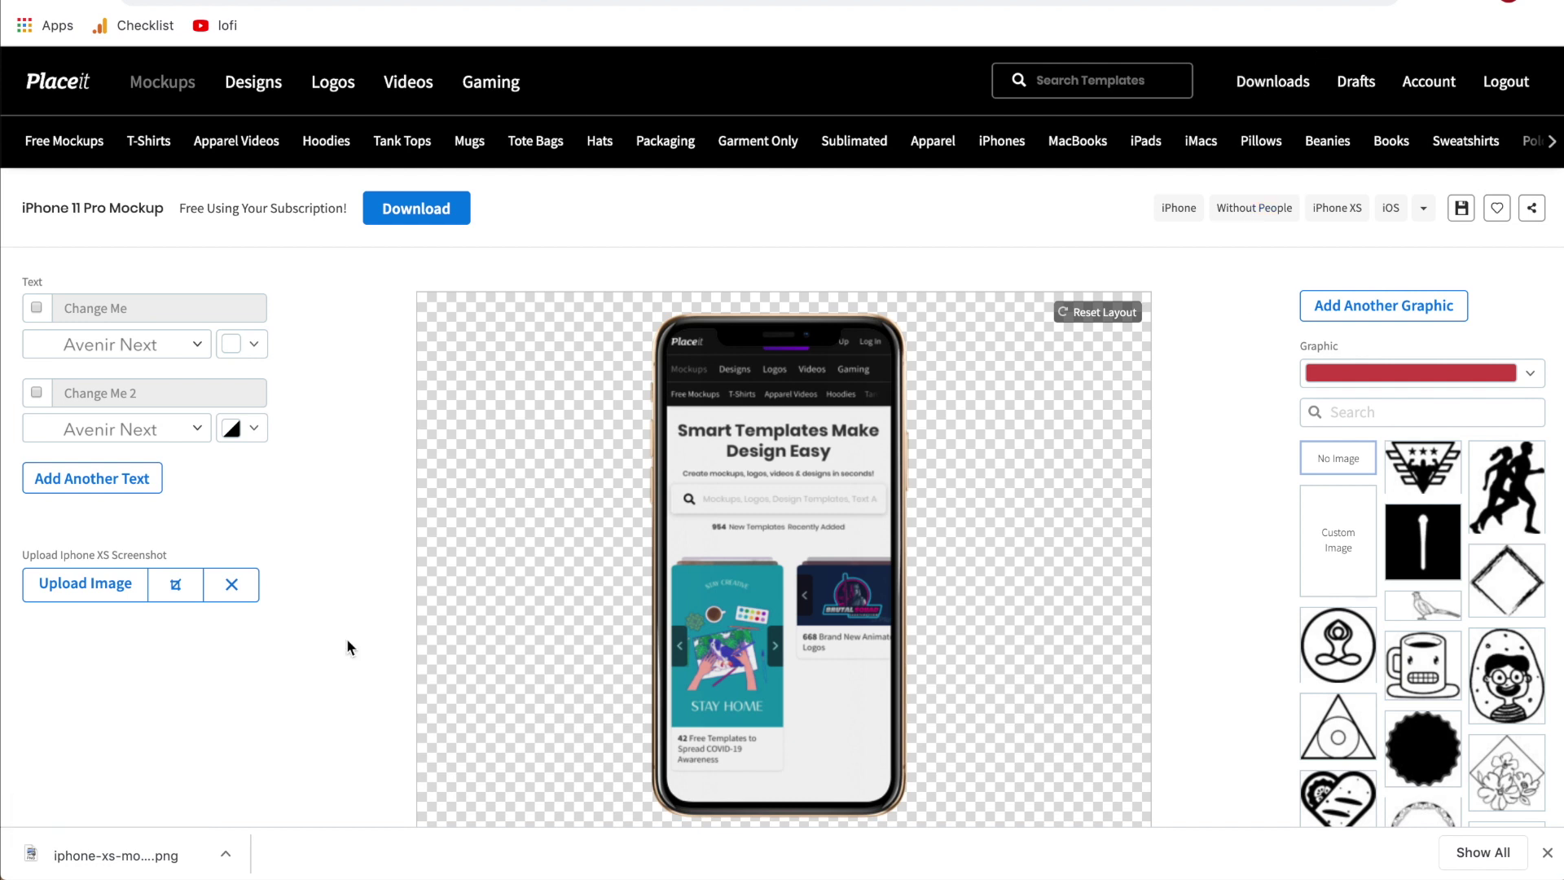
{"action": "left_click", "coordinate": [106, 855]}
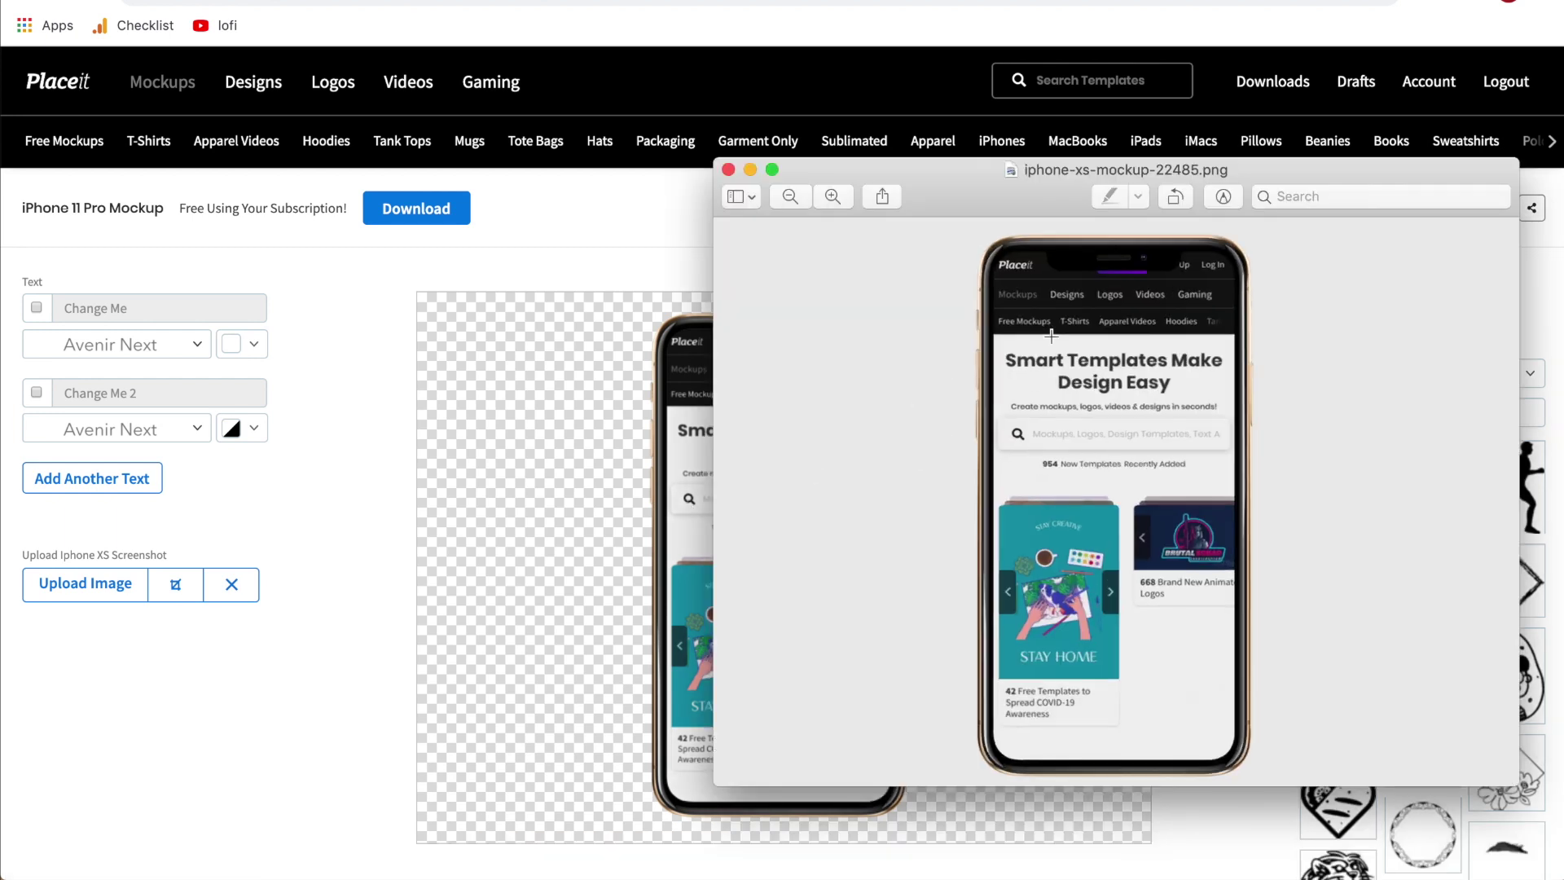
- Zoom in and out on the mockup image, then close Preview to return to Placeit
{"action": "scroll", "coordinate": [1051, 336], "scroll_direction": "up", "scroll_amount": 5}
{"action": "scroll", "coordinate": [1051, 335], "scroll_direction": "up", "scroll_amount": 3}
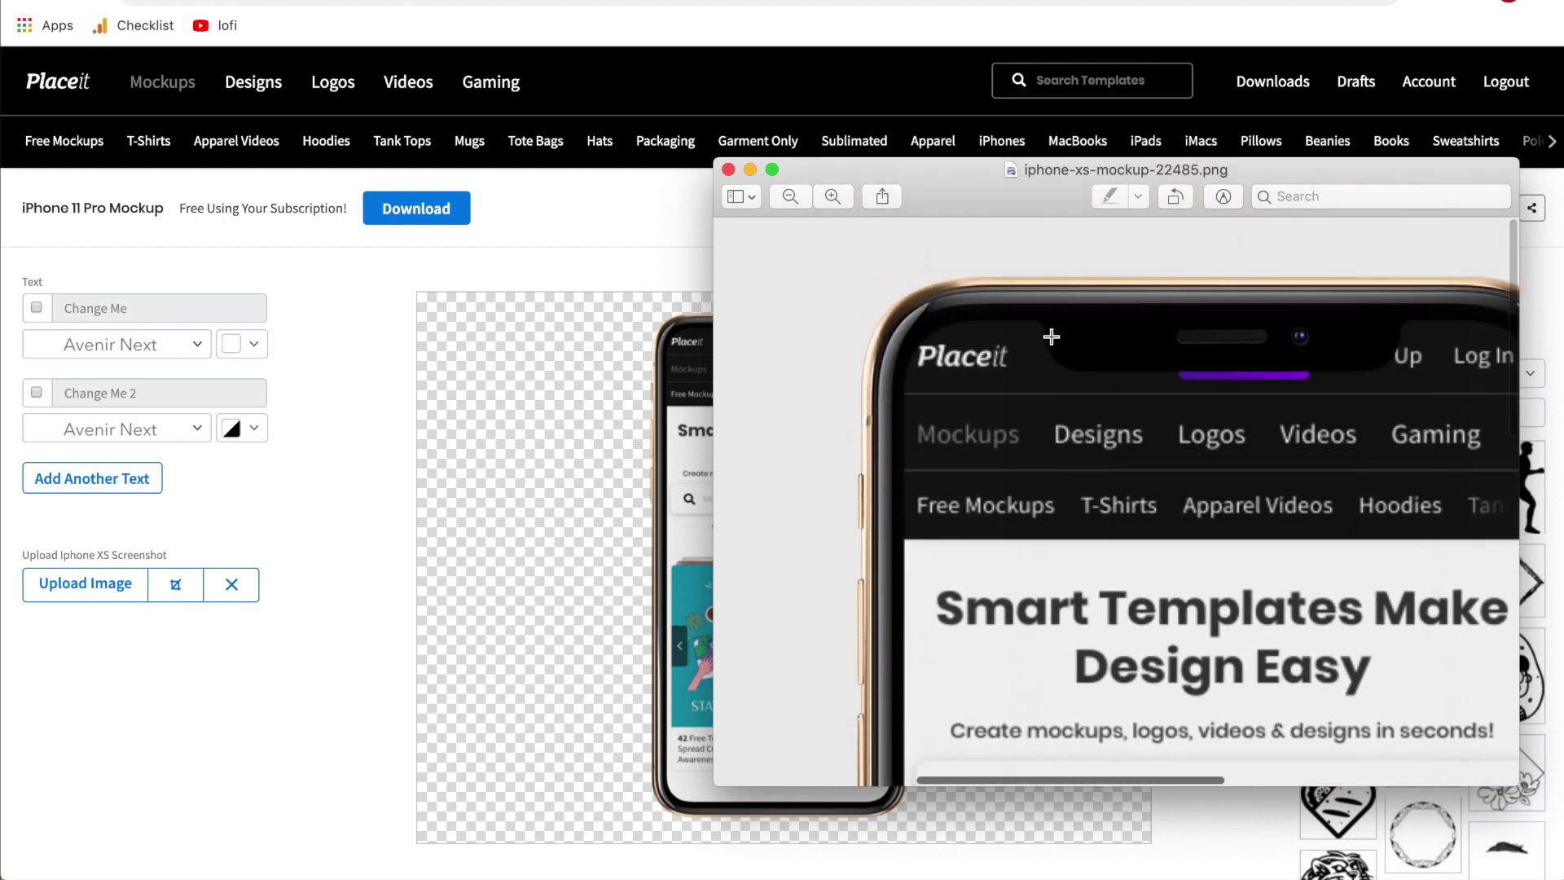
{"action": "scroll", "coordinate": [892, 445], "scroll_direction": "down", "scroll_amount": 8}
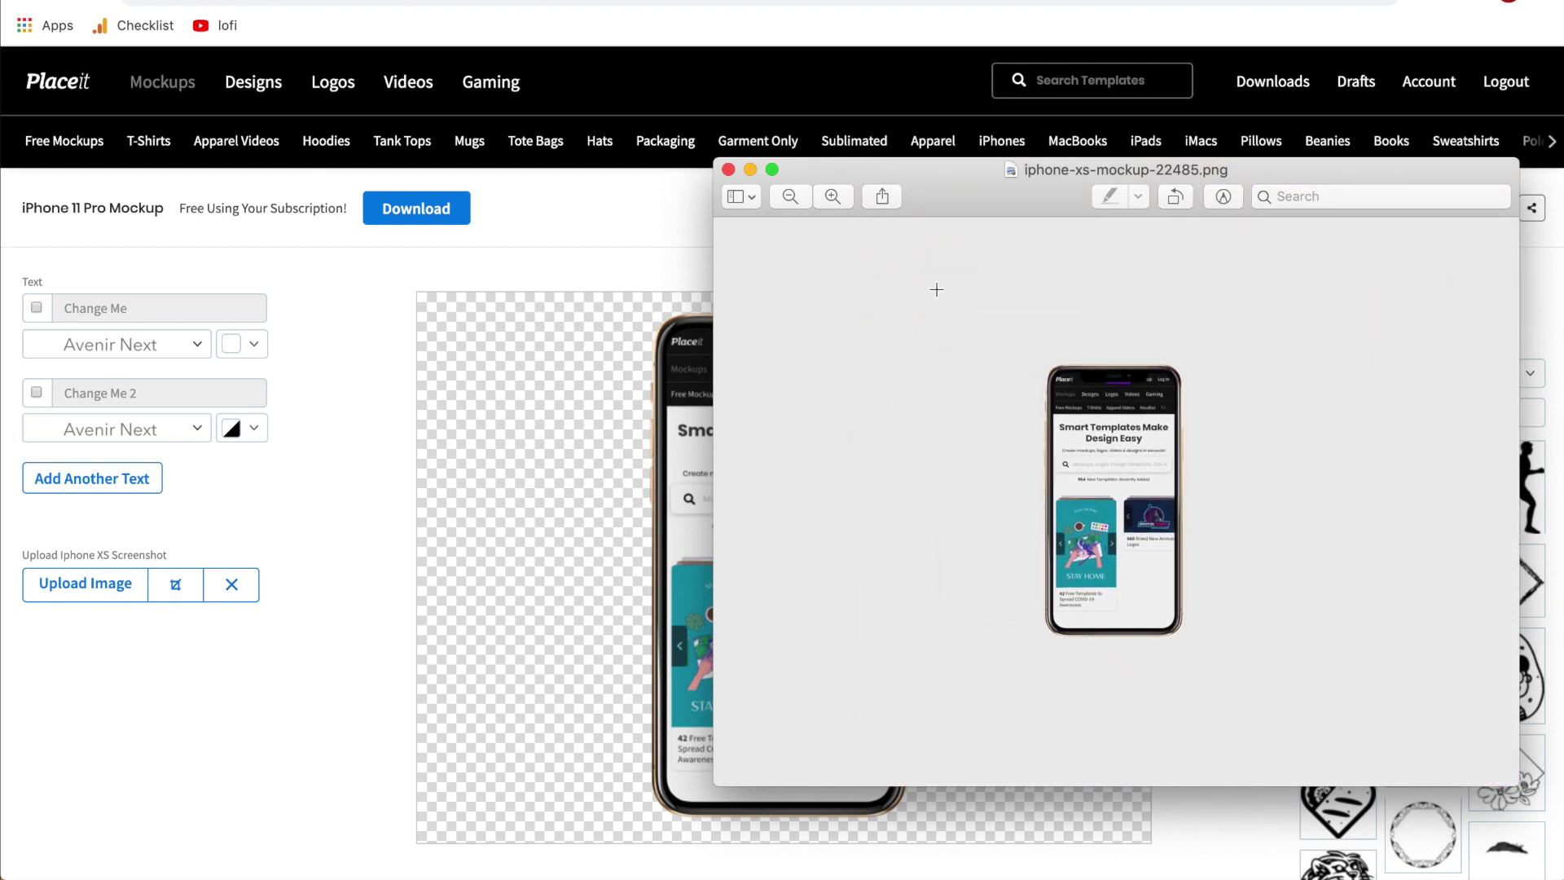
{"action": "scroll", "coordinate": [1078, 468], "scroll_direction": "up", "scroll_amount": 2}
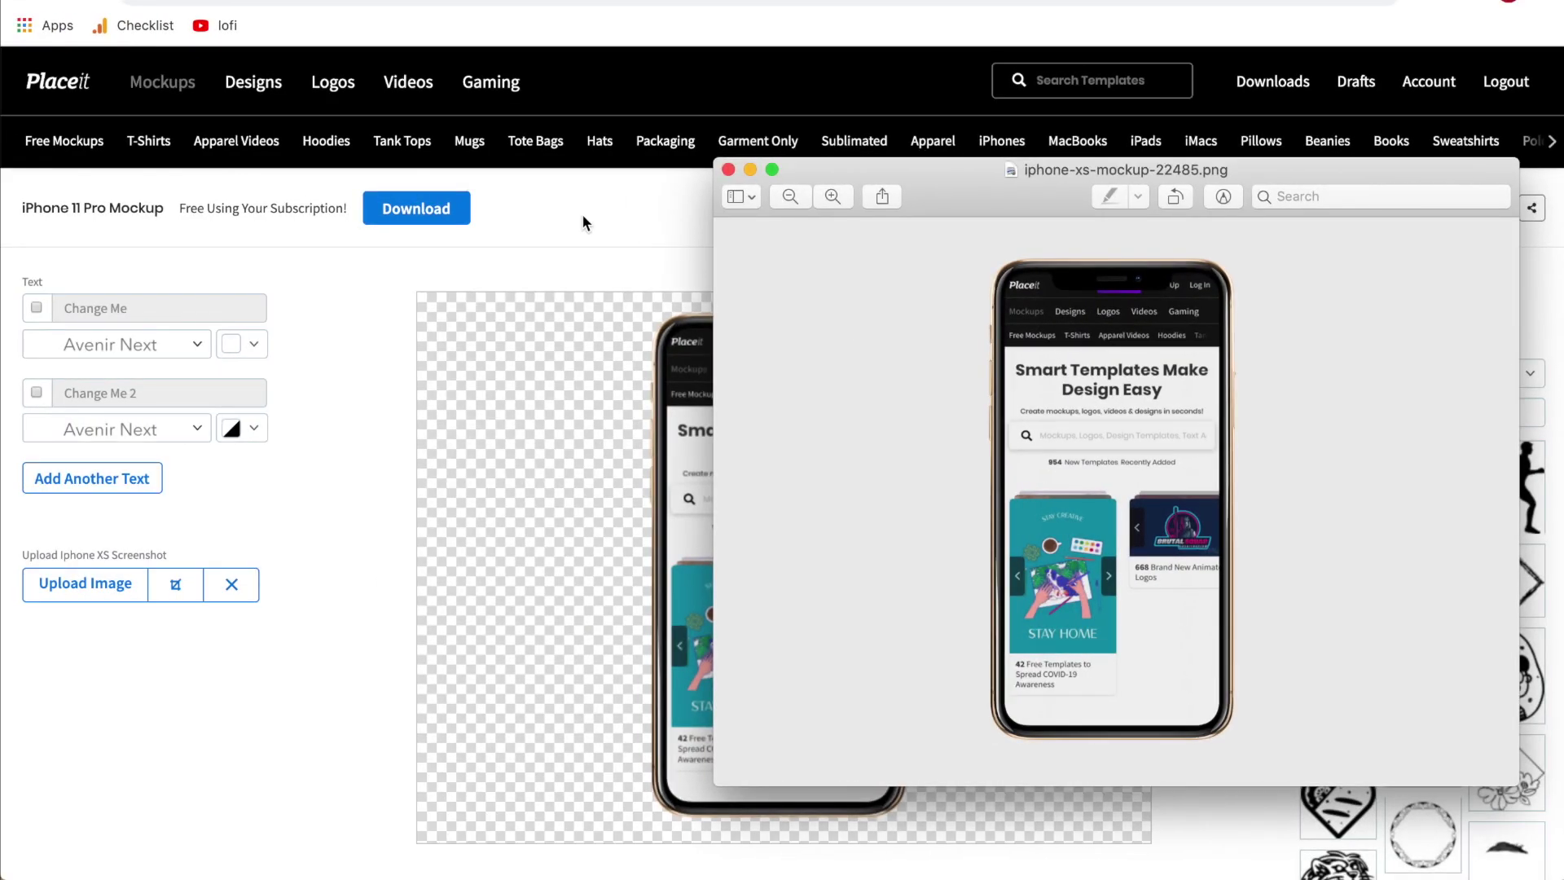
{"action": "left_click", "coordinate": [583, 223]}
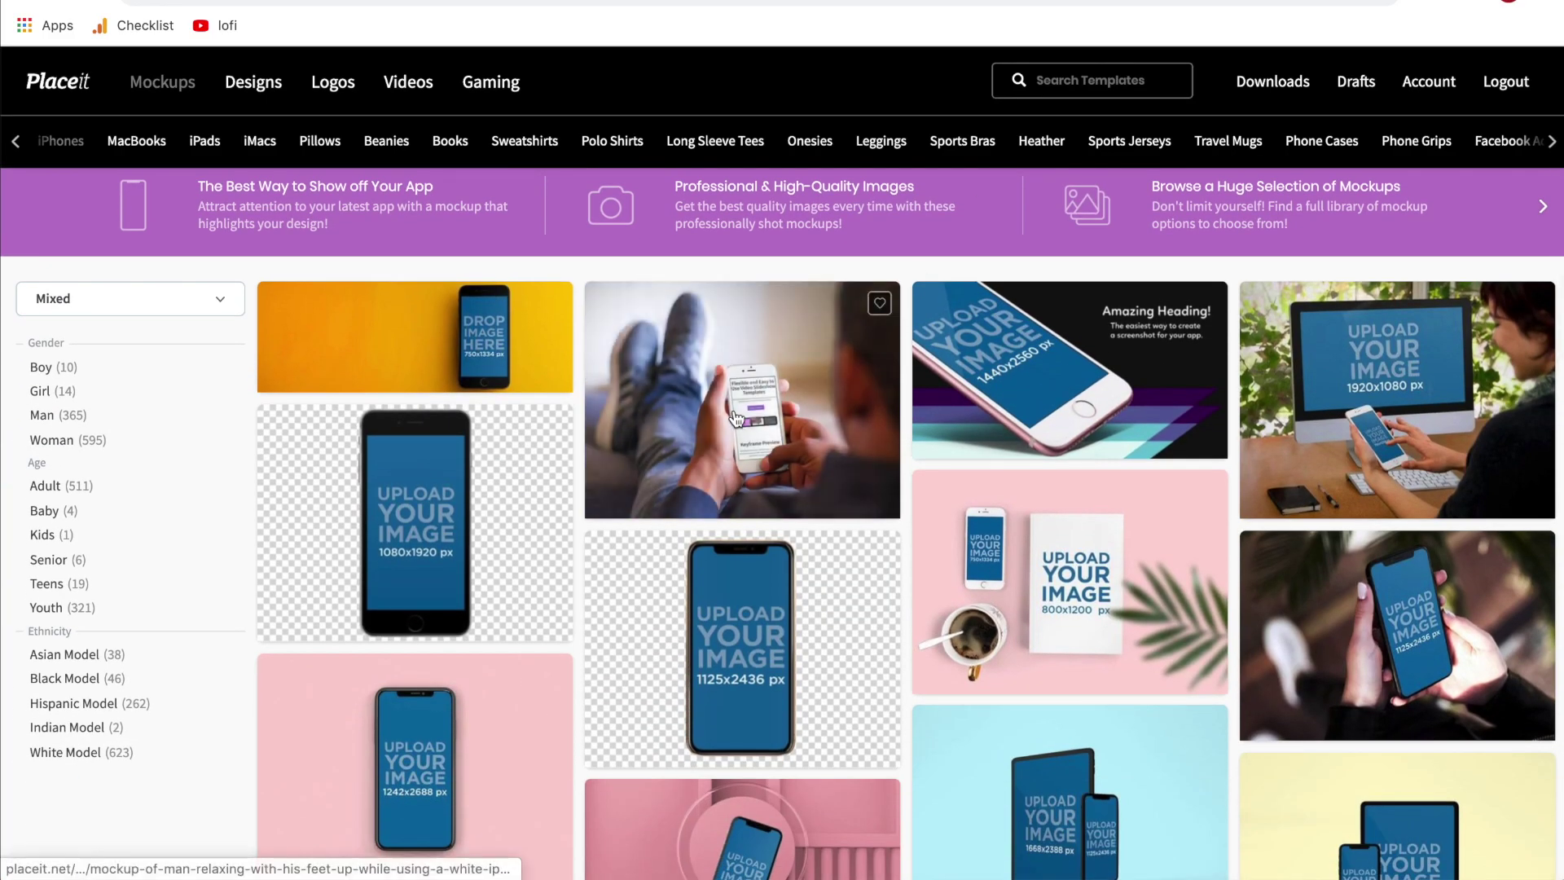
- Open the man-relaxing-with-feet-up mockup and load a screenshot of pexels.com onto the phone
{"action": "left_click", "coordinate": [821, 427]}
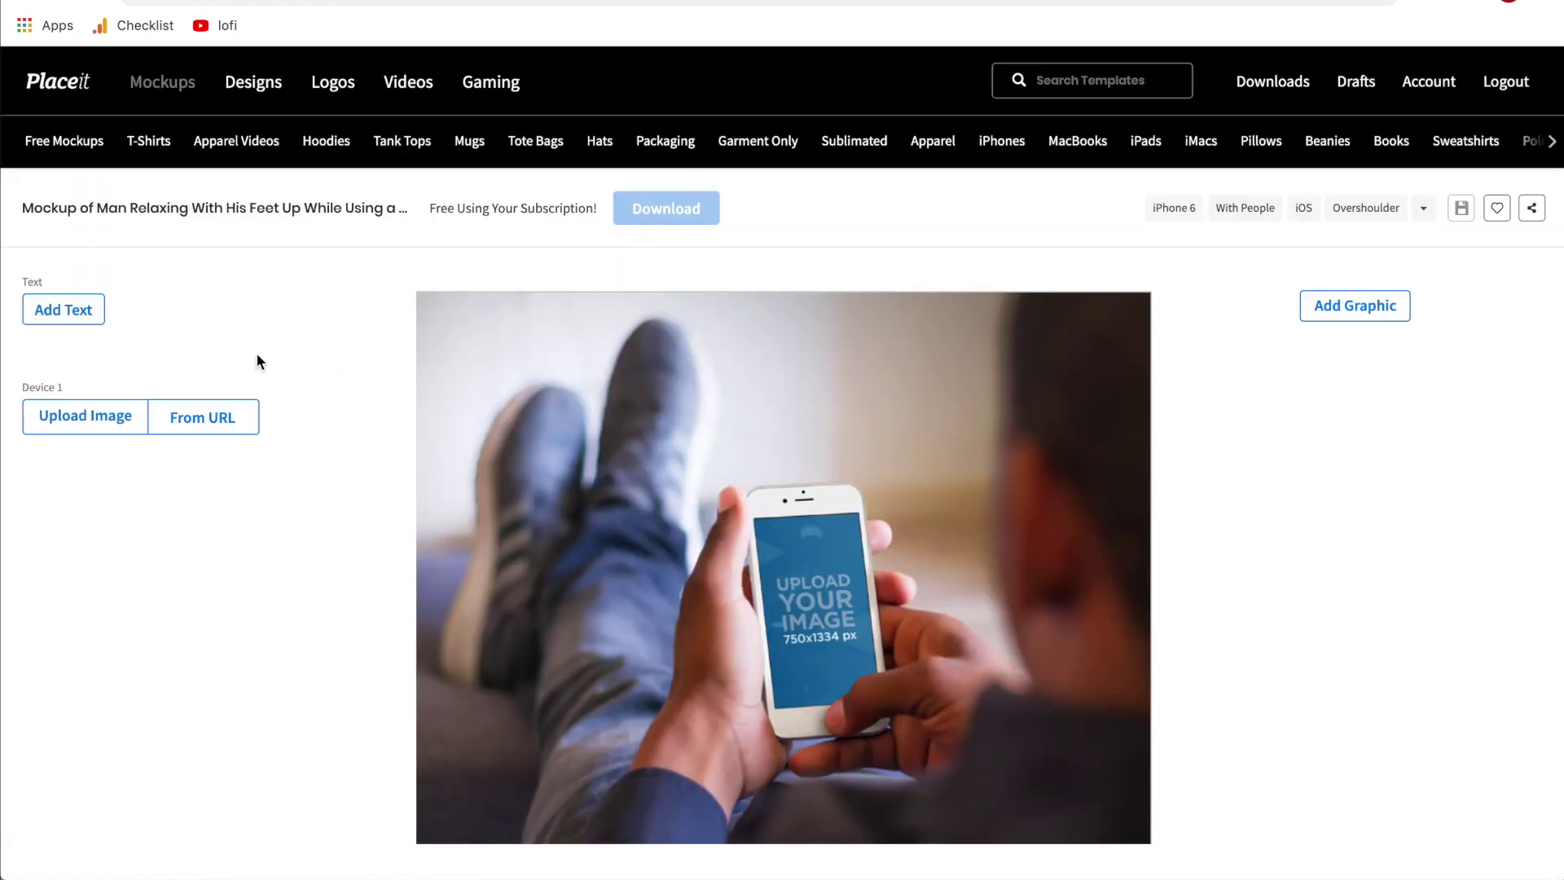
{"action": "left_click", "coordinate": [197, 427]}
{"action": "type", "text": "pexels.com"}
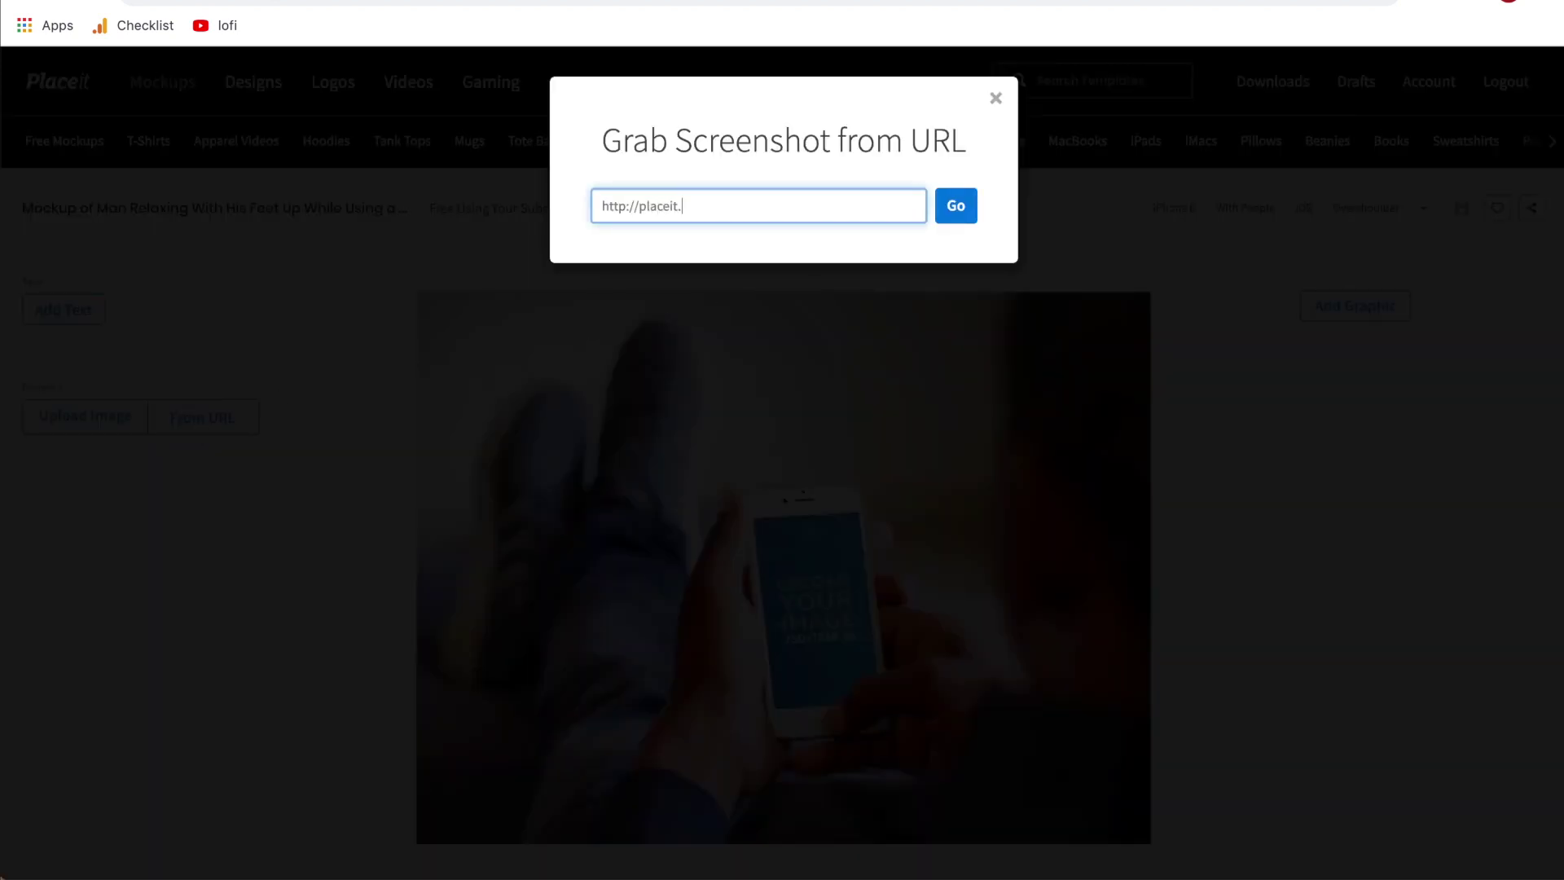
{"action": "key", "text": "Return"}
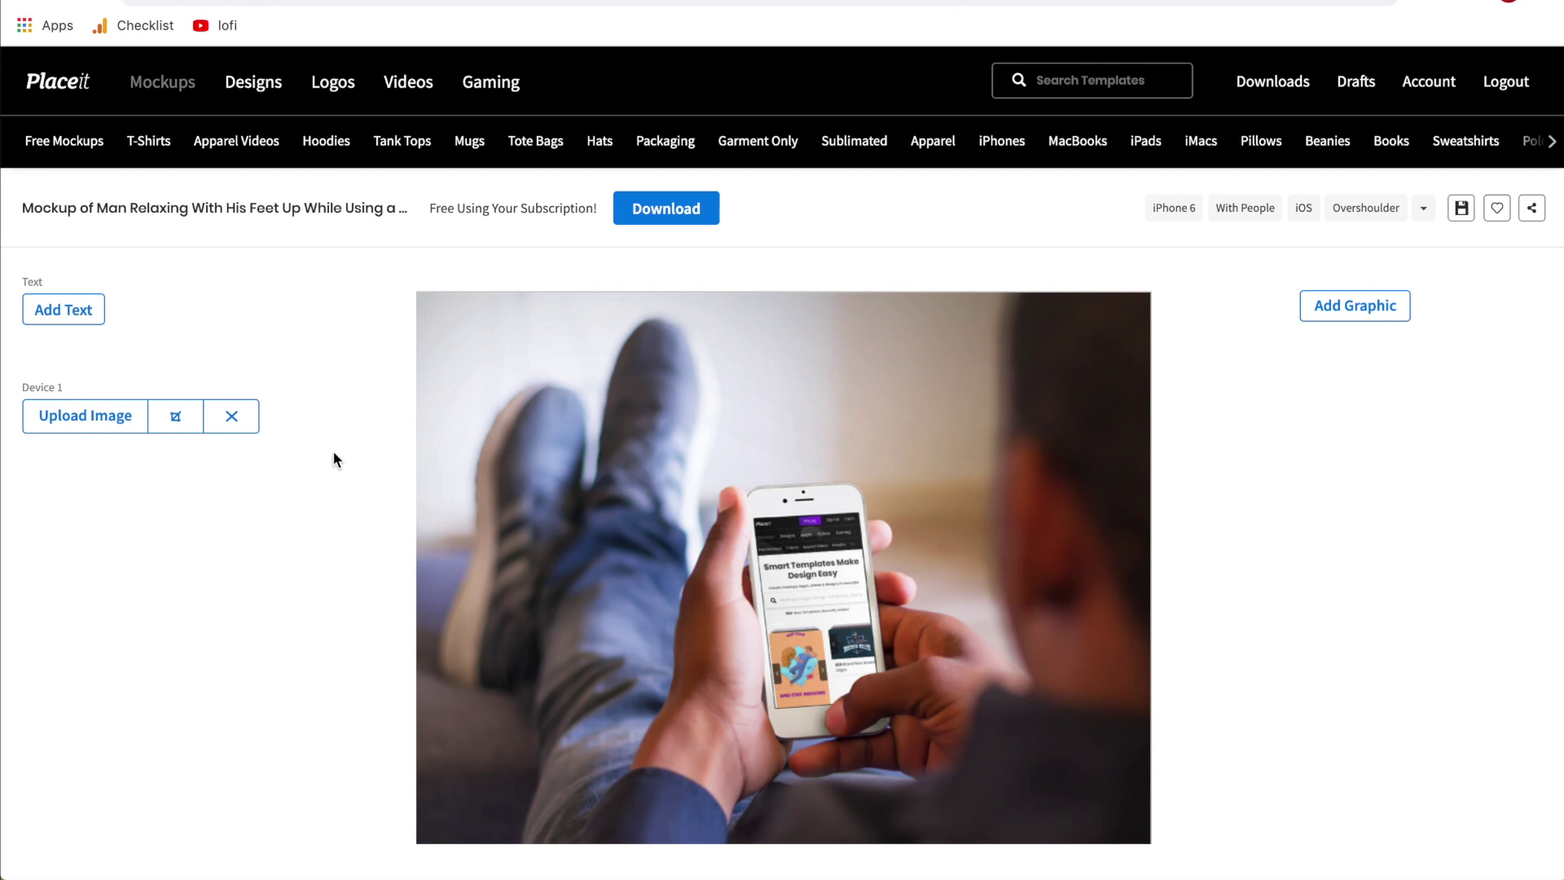
- Generate the mockup PNG and save the finished file
{"action": "left_click", "coordinate": [687, 214]}
{"action": "left_click", "coordinate": [771, 647]}
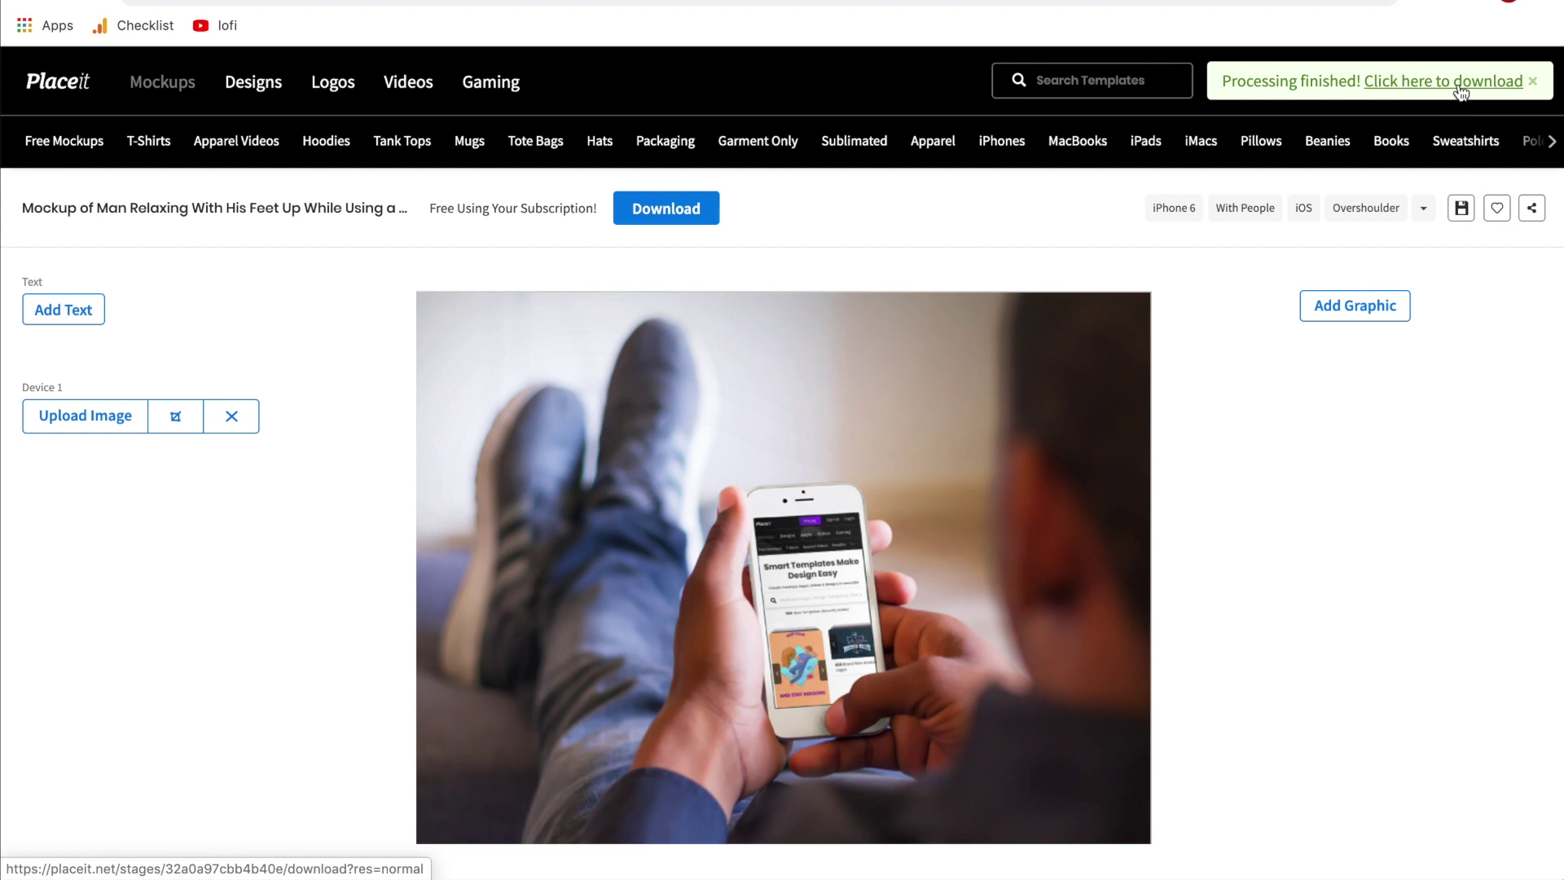
{"action": "left_click", "coordinate": [1459, 88]}
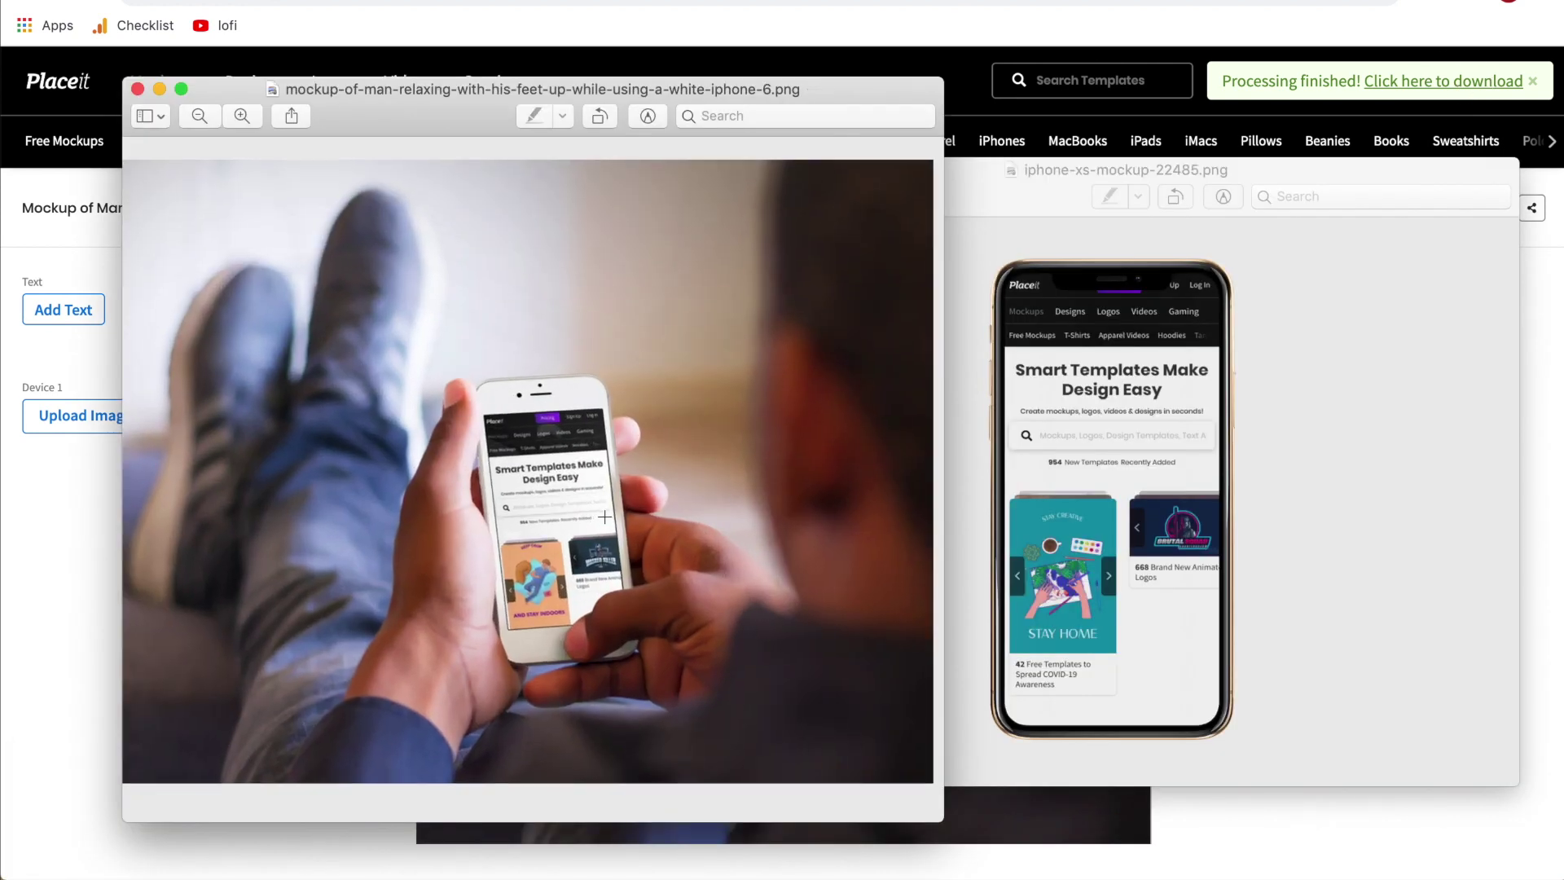
- Zoom in and out on the feet-up mockup PNG, then return to Placeit's Free Mockups page
{"action": "scroll", "coordinate": [604, 517], "scroll_direction": "up", "scroll_amount": 2}
{"action": "scroll", "coordinate": [605, 505], "scroll_direction": "up", "scroll_amount": 2}
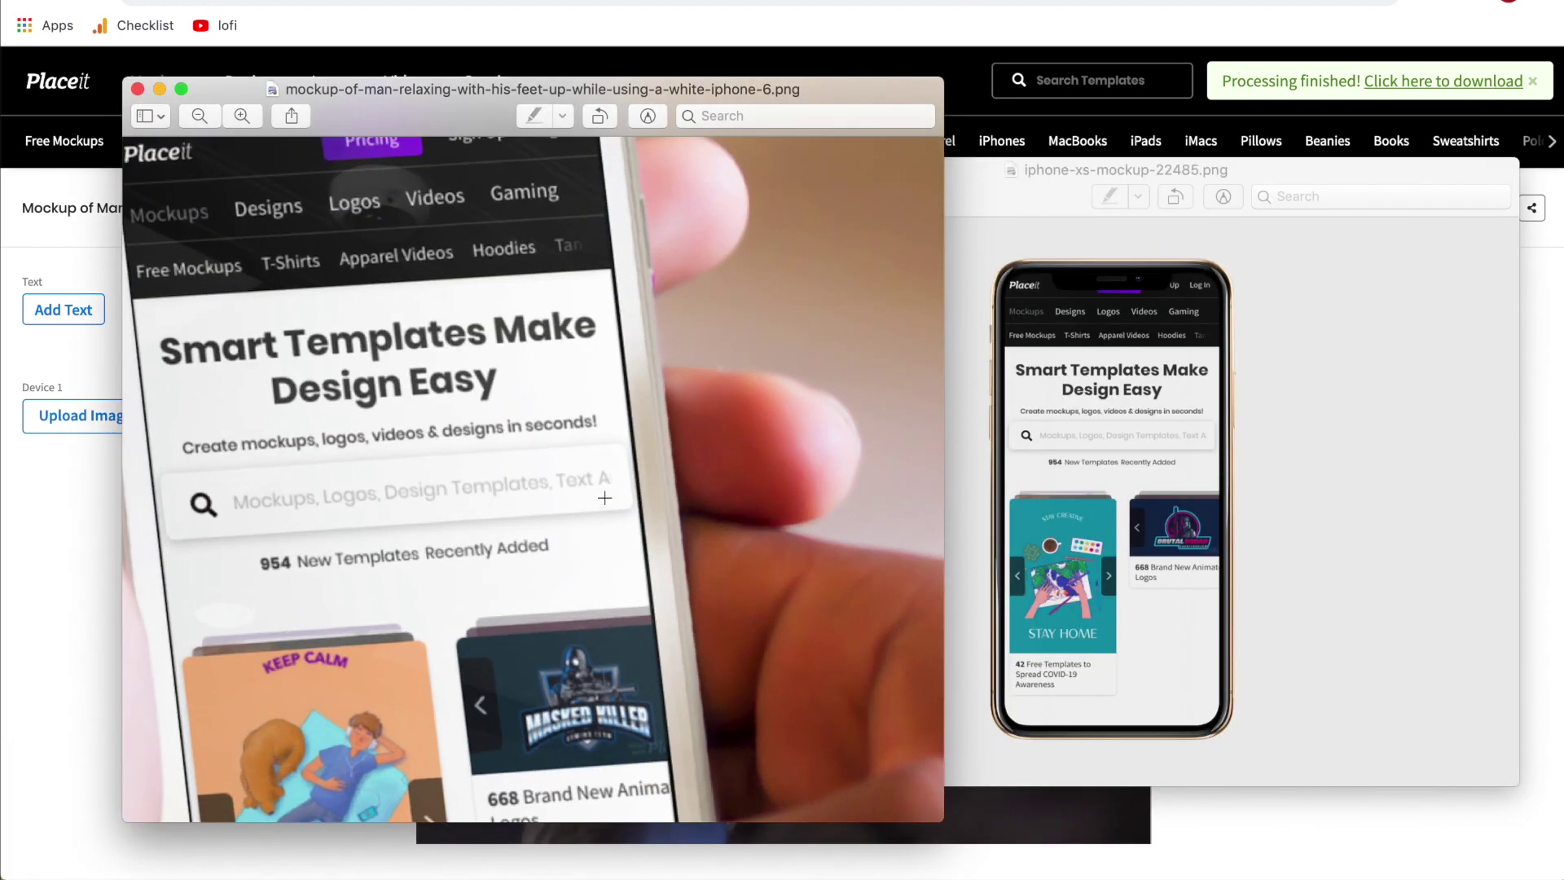
{"action": "scroll", "coordinate": [605, 497], "scroll_direction": "down", "scroll_amount": 5}
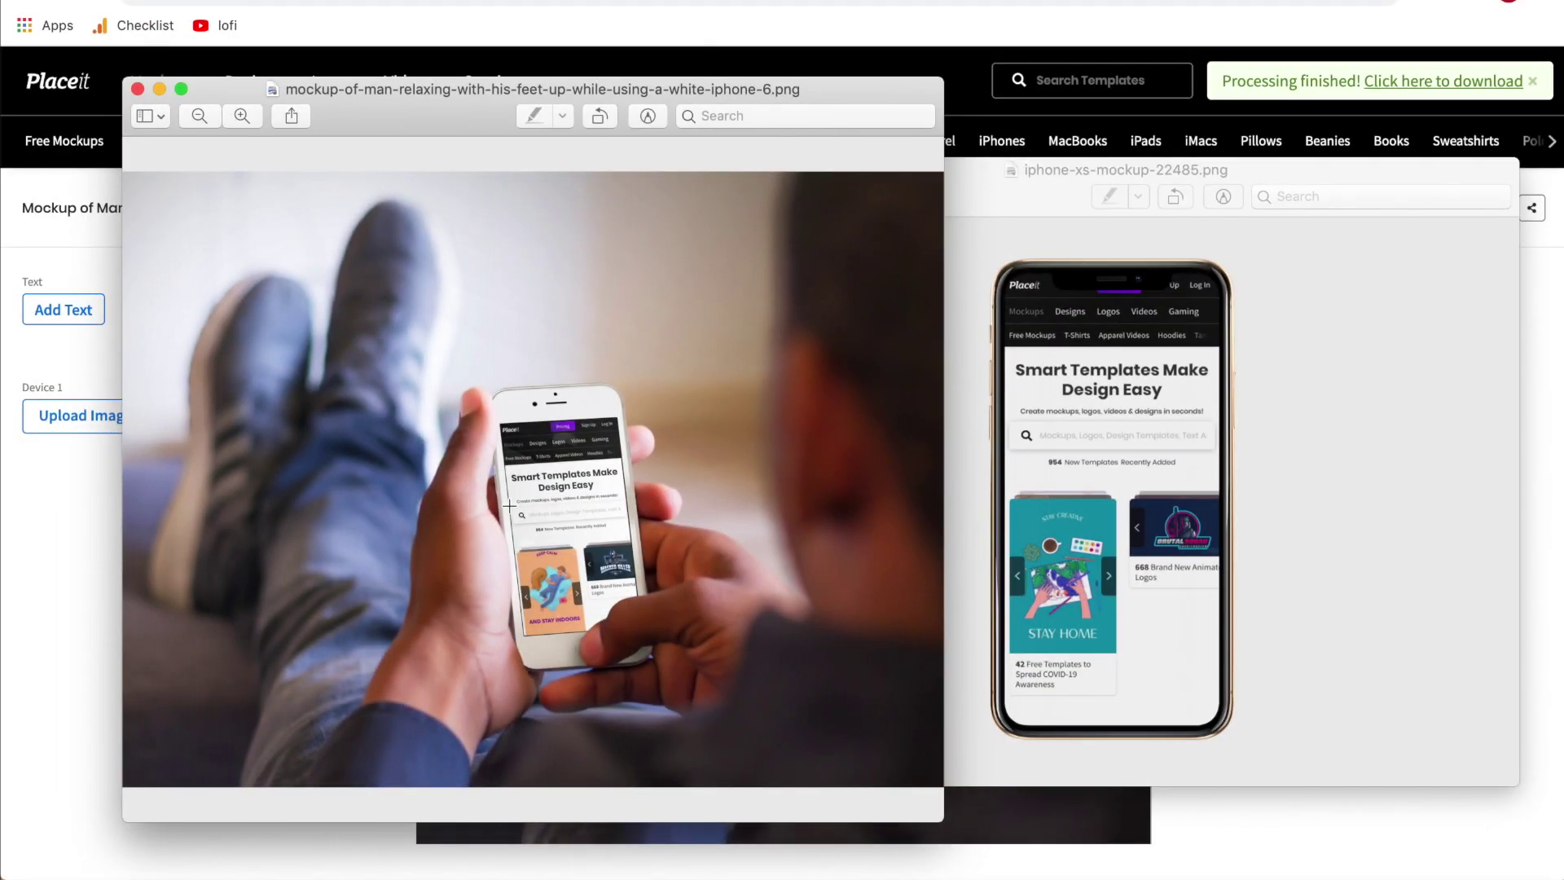
{"action": "left_click", "coordinate": [68, 505]}
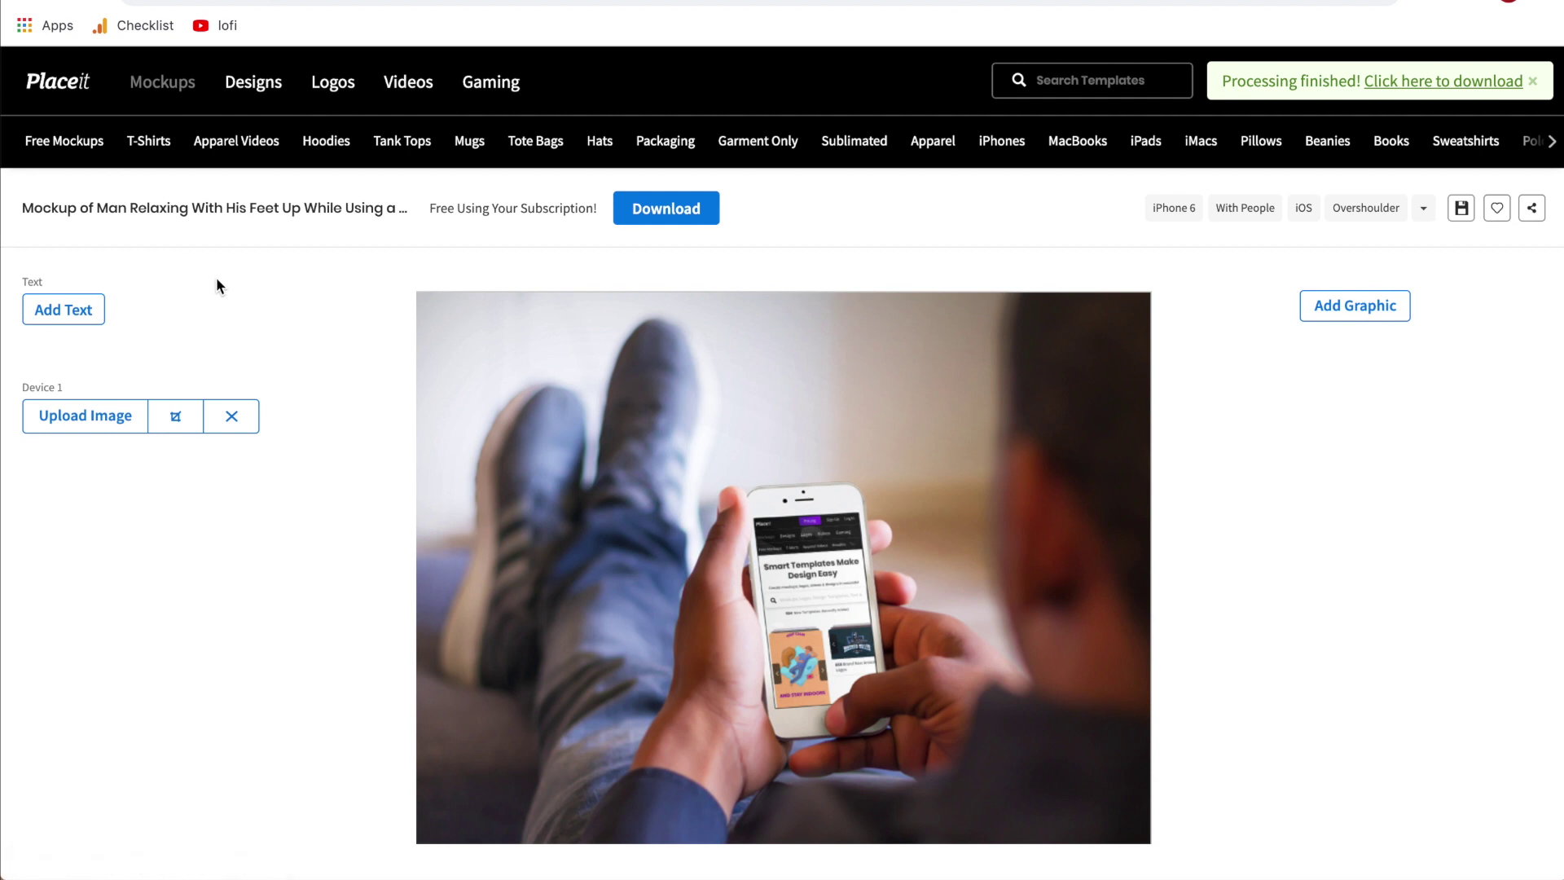
{"action": "left_click", "coordinate": [55, 147]}
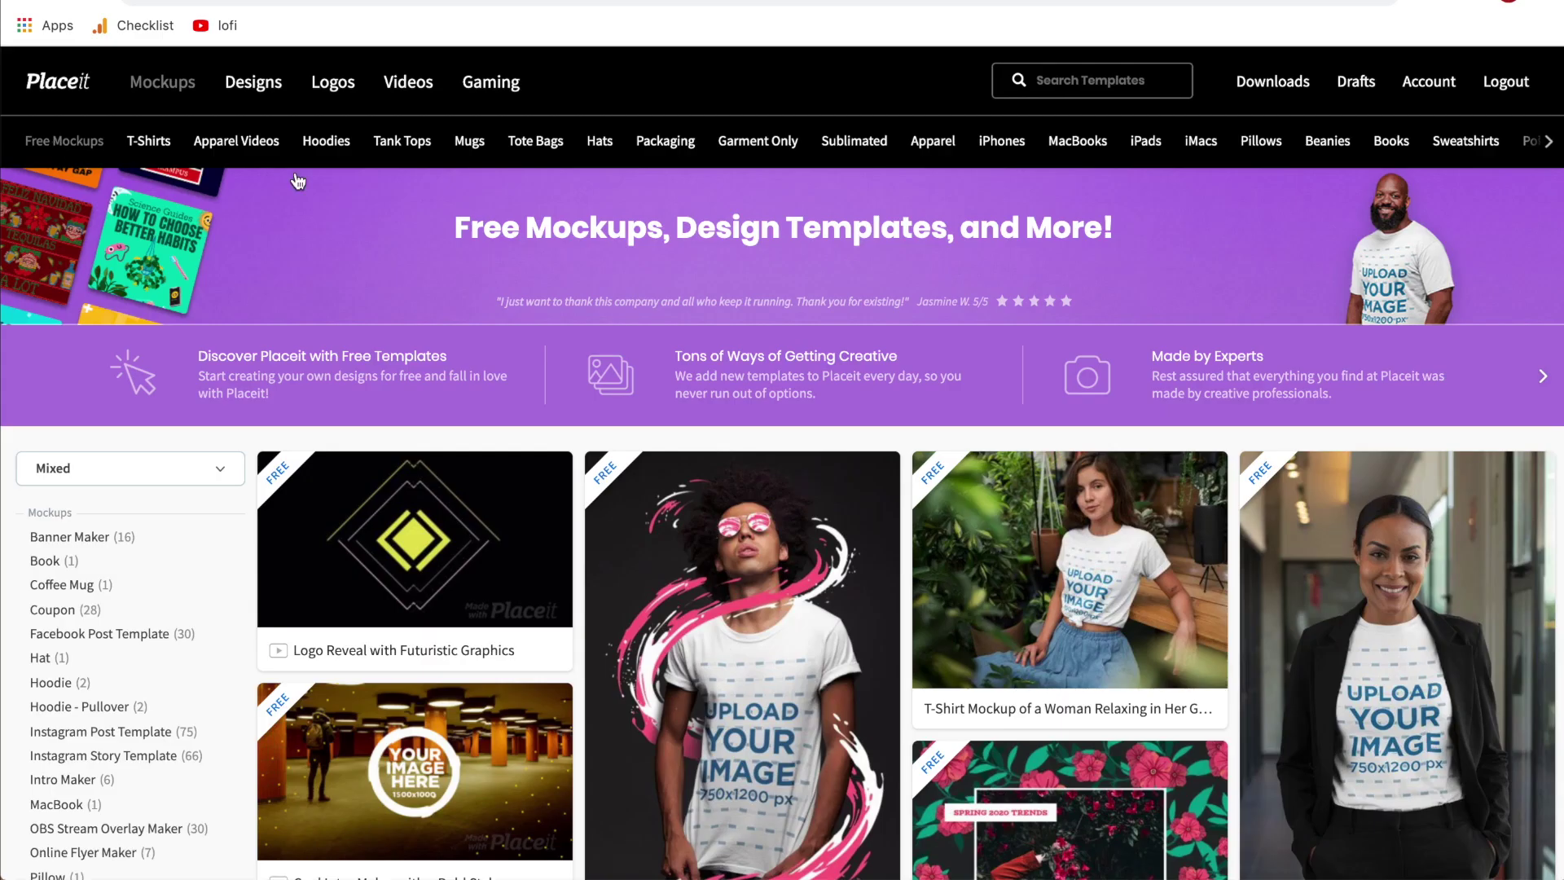
- Browse the free templates, expand More Mockups and filter to the four free iPhone 11 Pro mockups
{"action": "scroll", "coordinate": [907, 458], "scroll_direction": "down", "scroll_amount": 20}
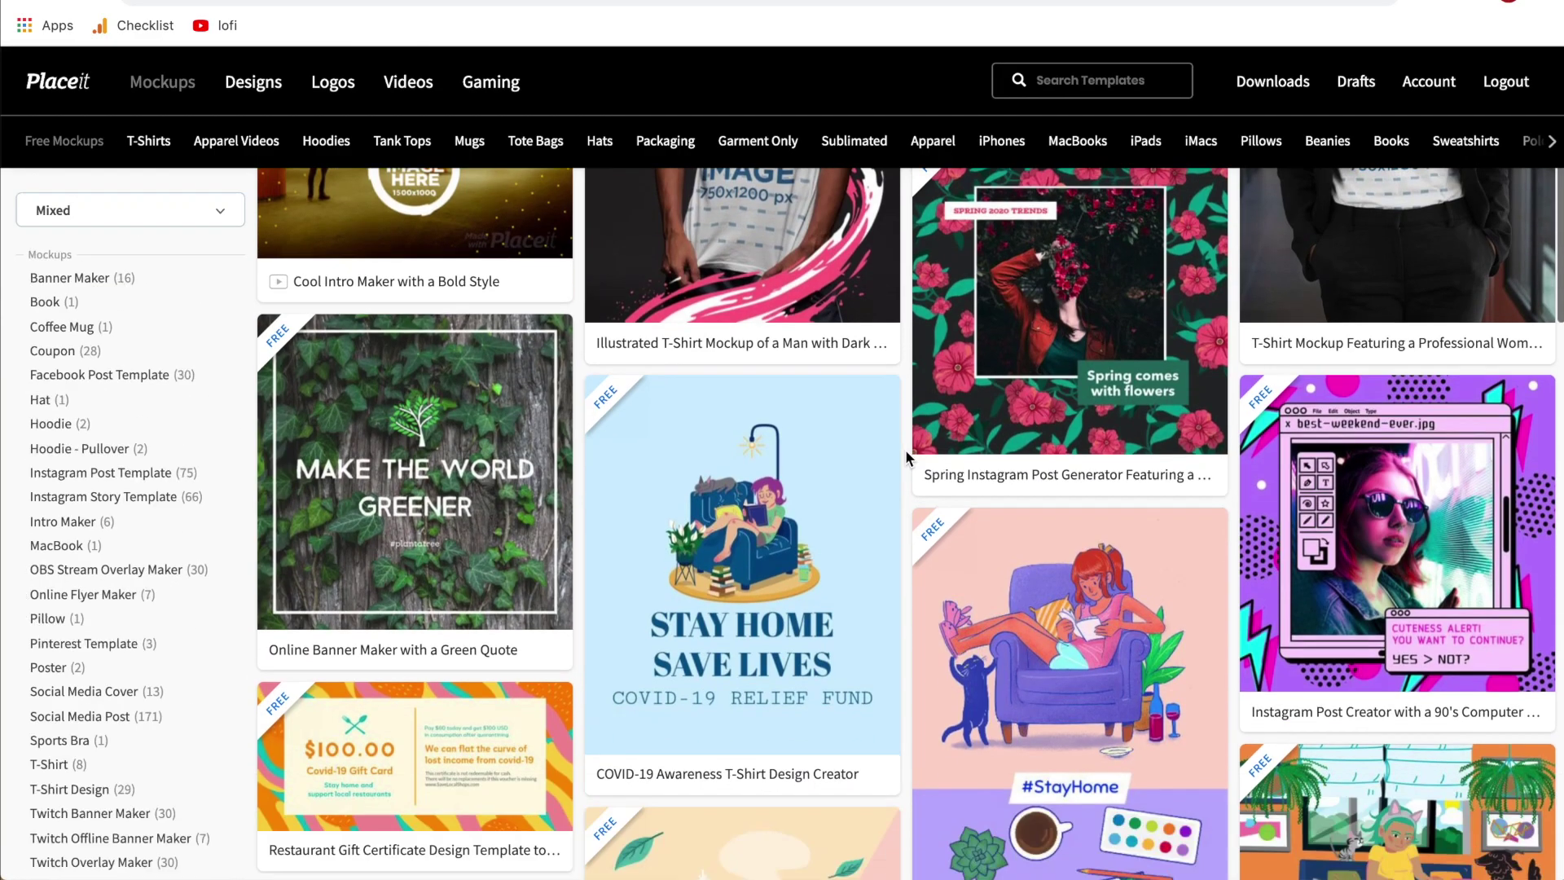
{"action": "scroll", "coordinate": [906, 458], "scroll_direction": "up", "scroll_amount": 10}
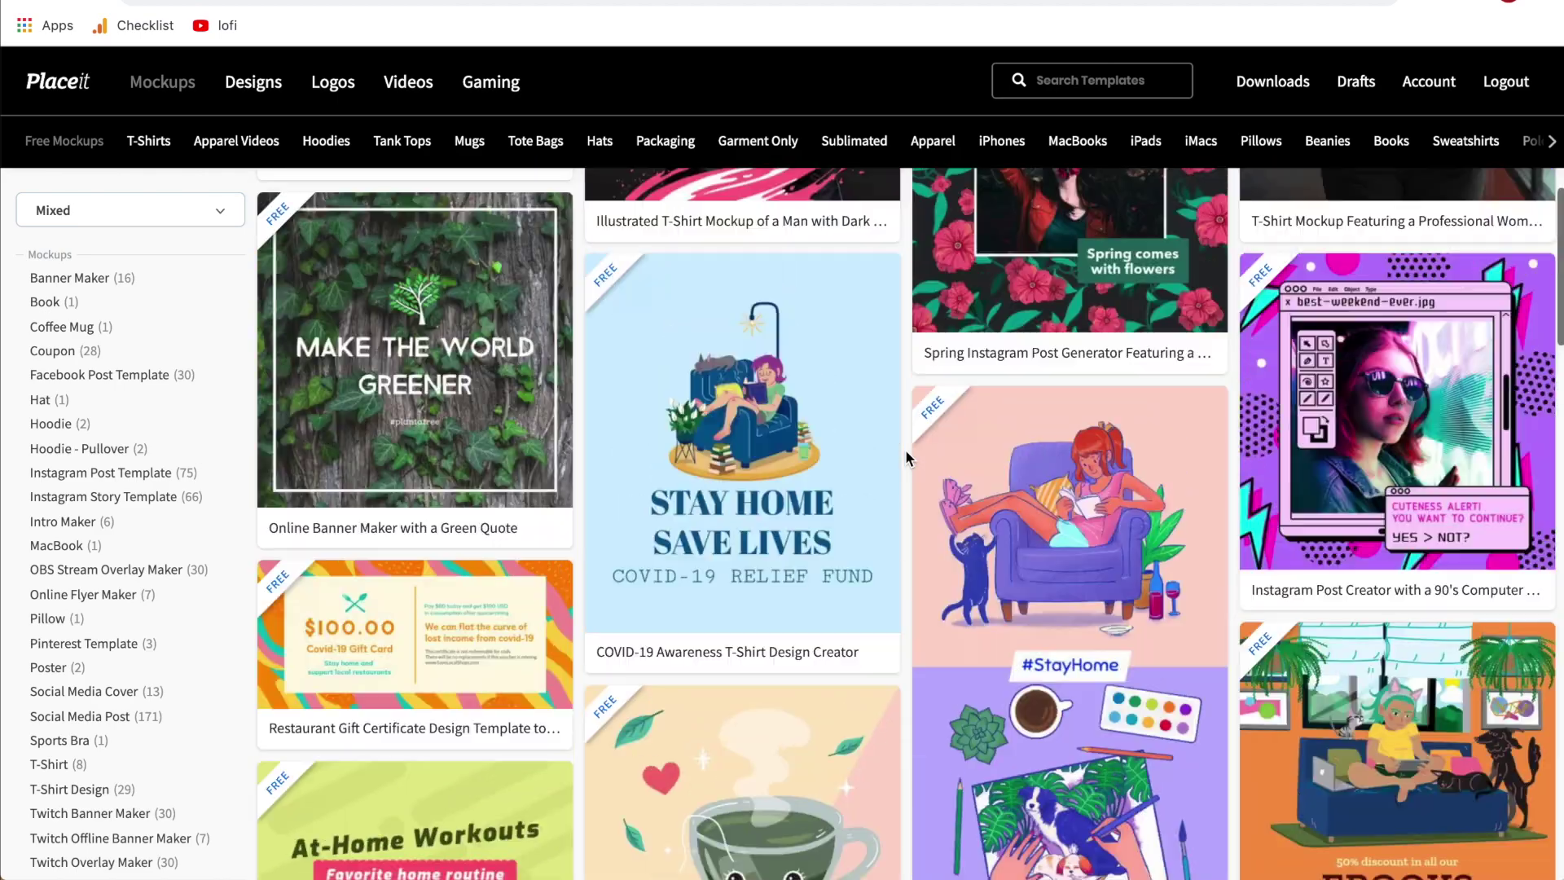
{"action": "scroll", "coordinate": [906, 458], "scroll_direction": "down", "scroll_amount": 9}
{"action": "scroll", "coordinate": [906, 458], "scroll_direction": "down", "scroll_amount": 15}
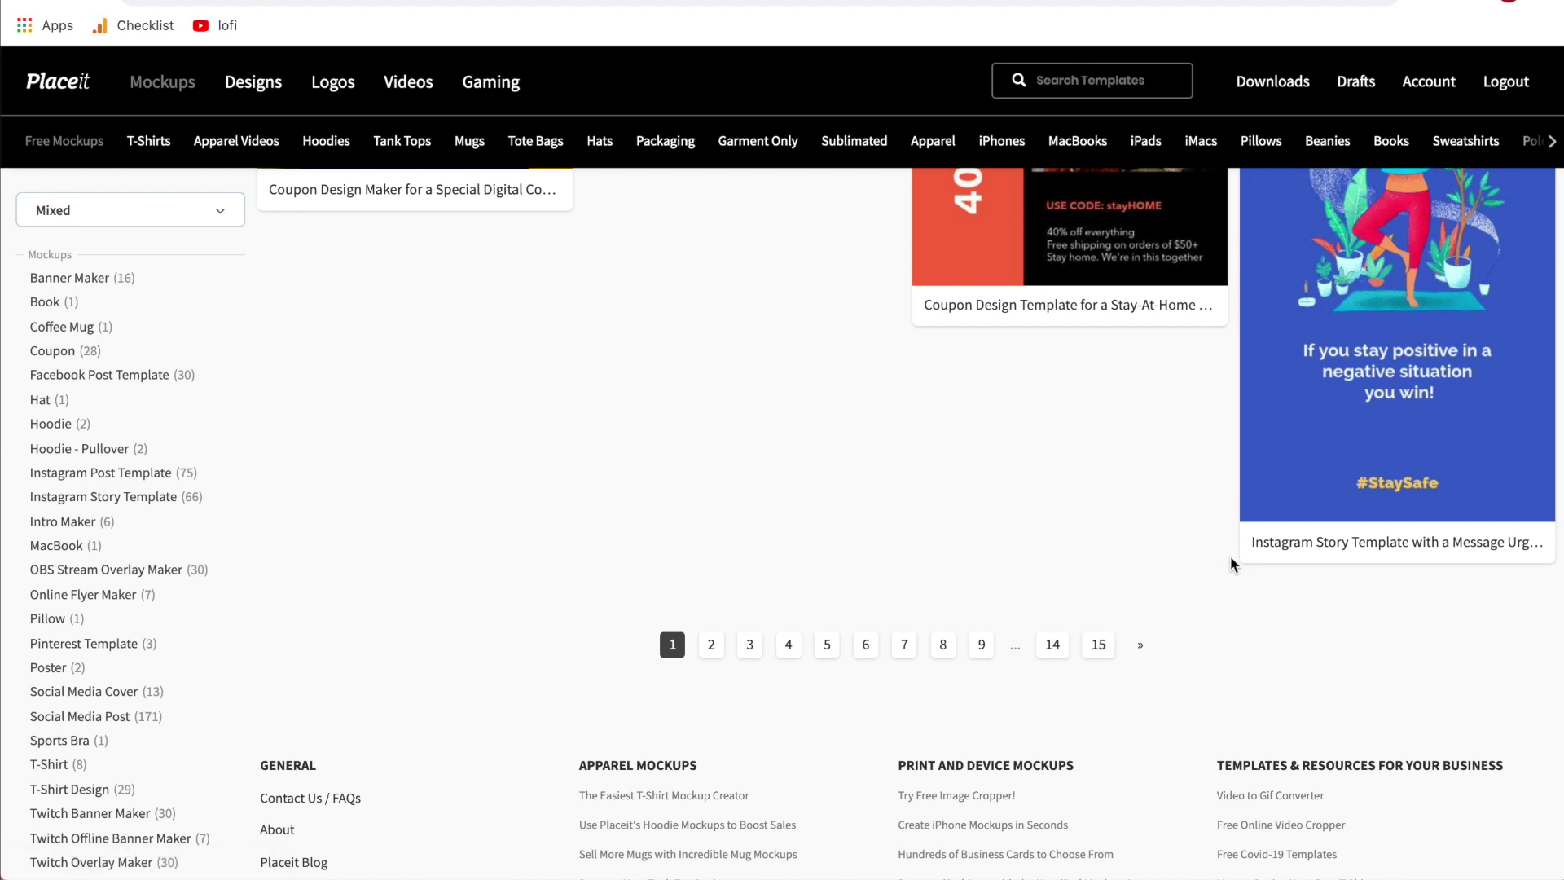
{"action": "scroll", "coordinate": [1231, 563], "scroll_direction": "up", "scroll_amount": 15}
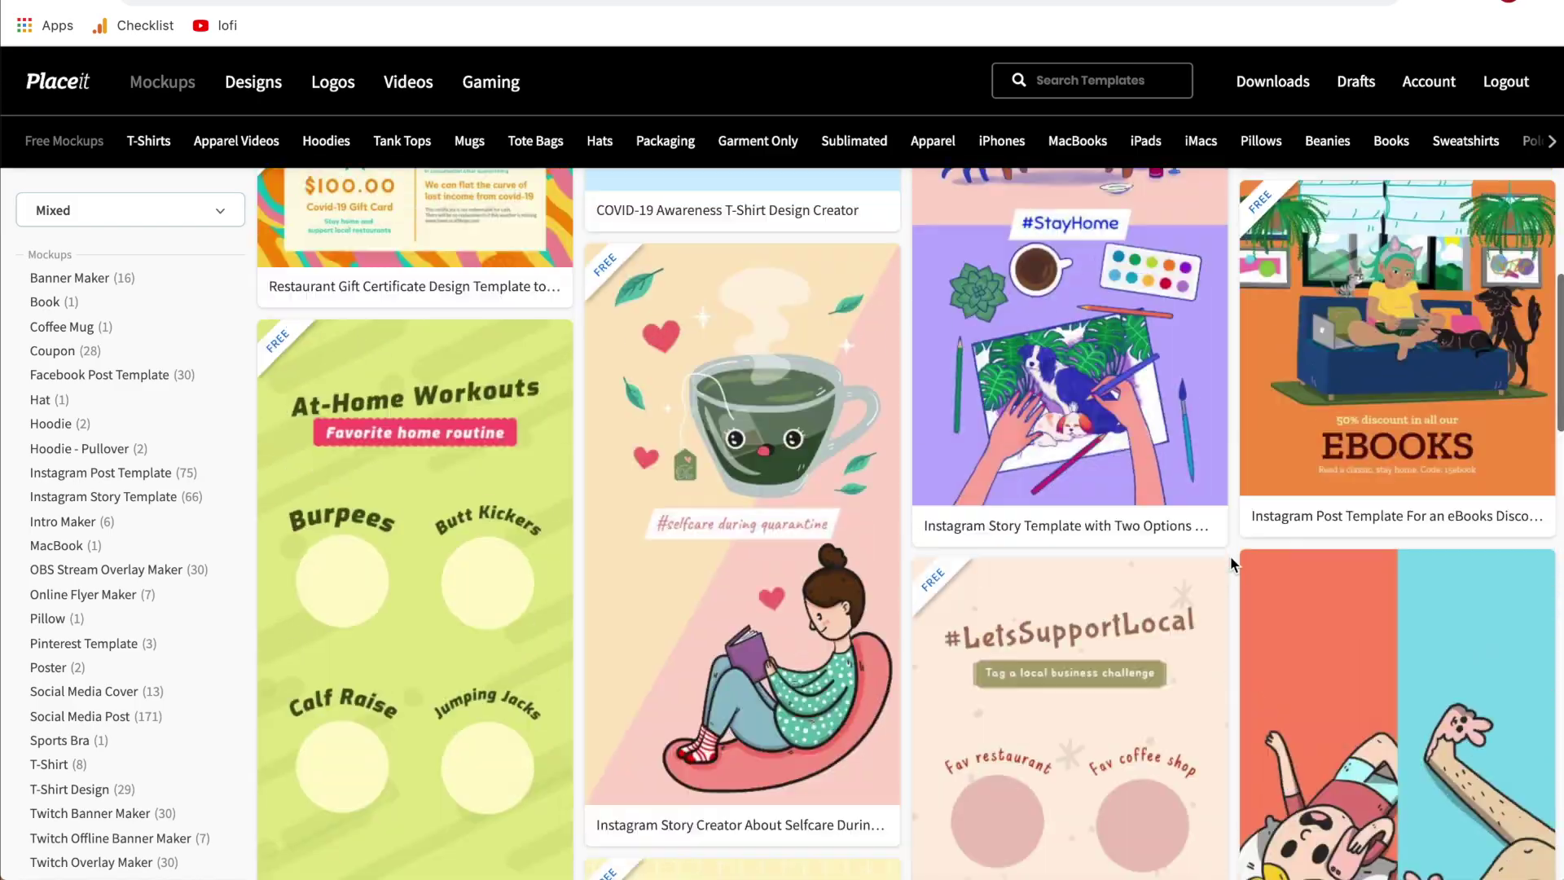
{"action": "scroll", "coordinate": [1230, 555], "scroll_direction": "up", "scroll_amount": 5}
{"action": "scroll", "coordinate": [1204, 676], "scroll_direction": "down", "scroll_amount": 4}
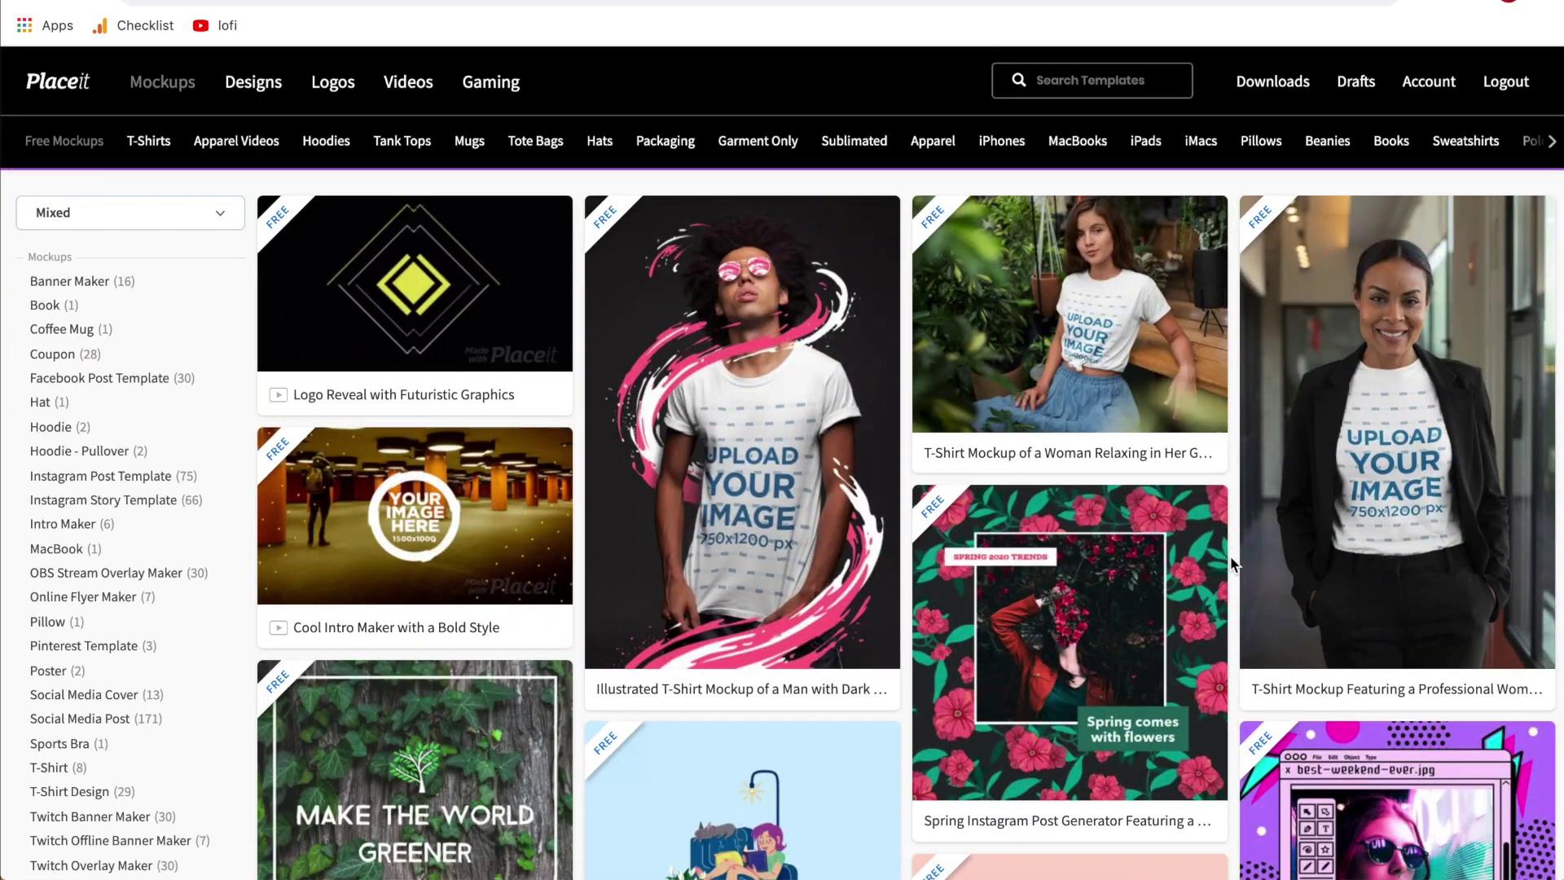
{"action": "scroll", "coordinate": [1204, 677], "scroll_direction": "up", "scroll_amount": 4}
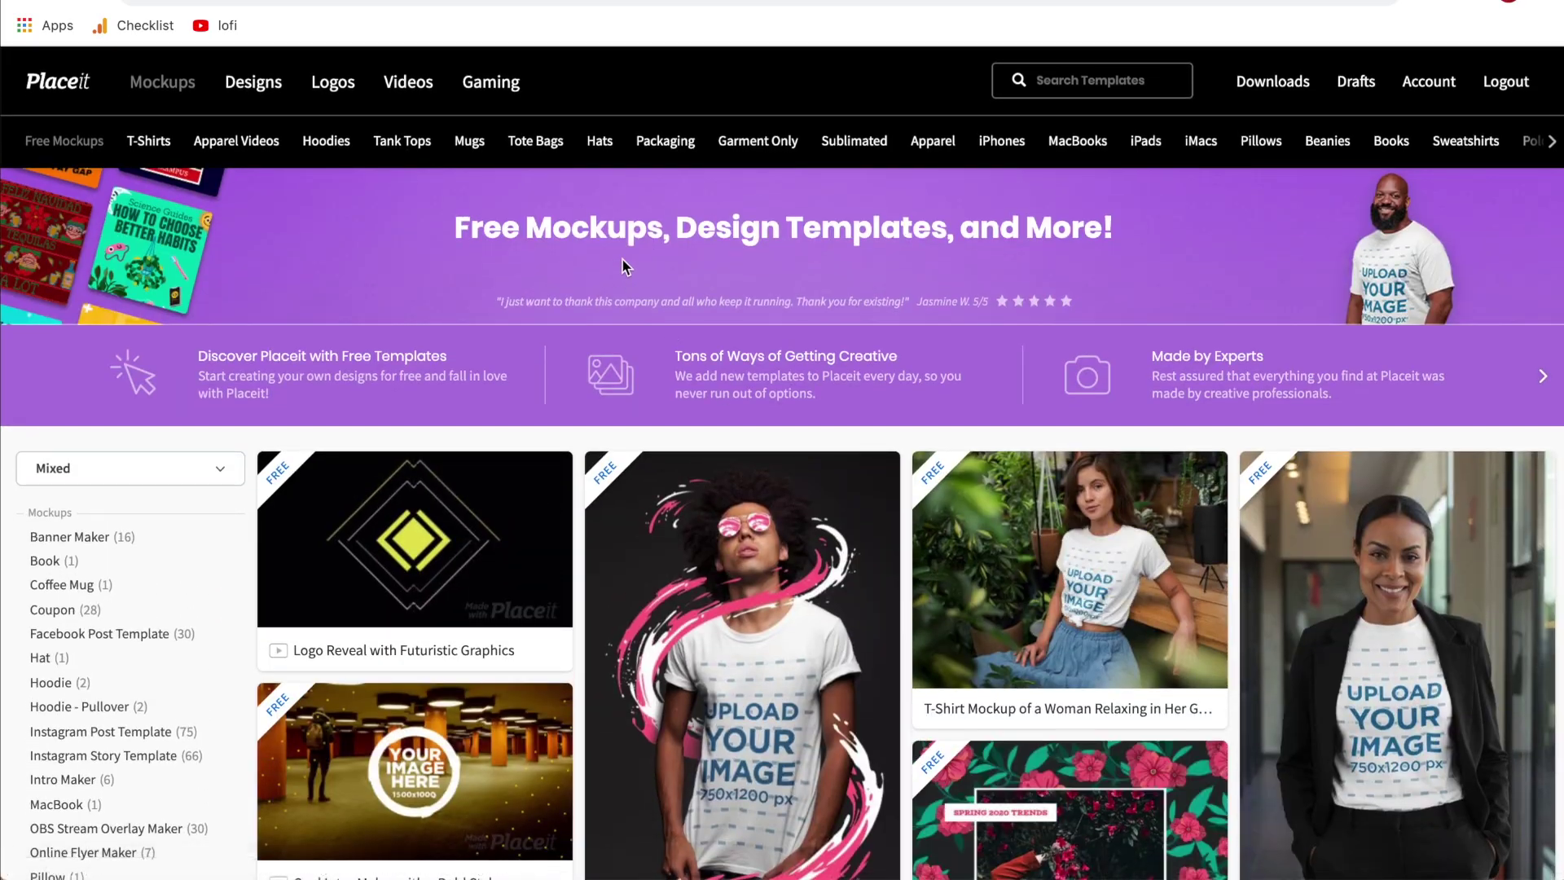
{"action": "scroll", "coordinate": [81, 674], "scroll_direction": "down", "scroll_amount": 3}
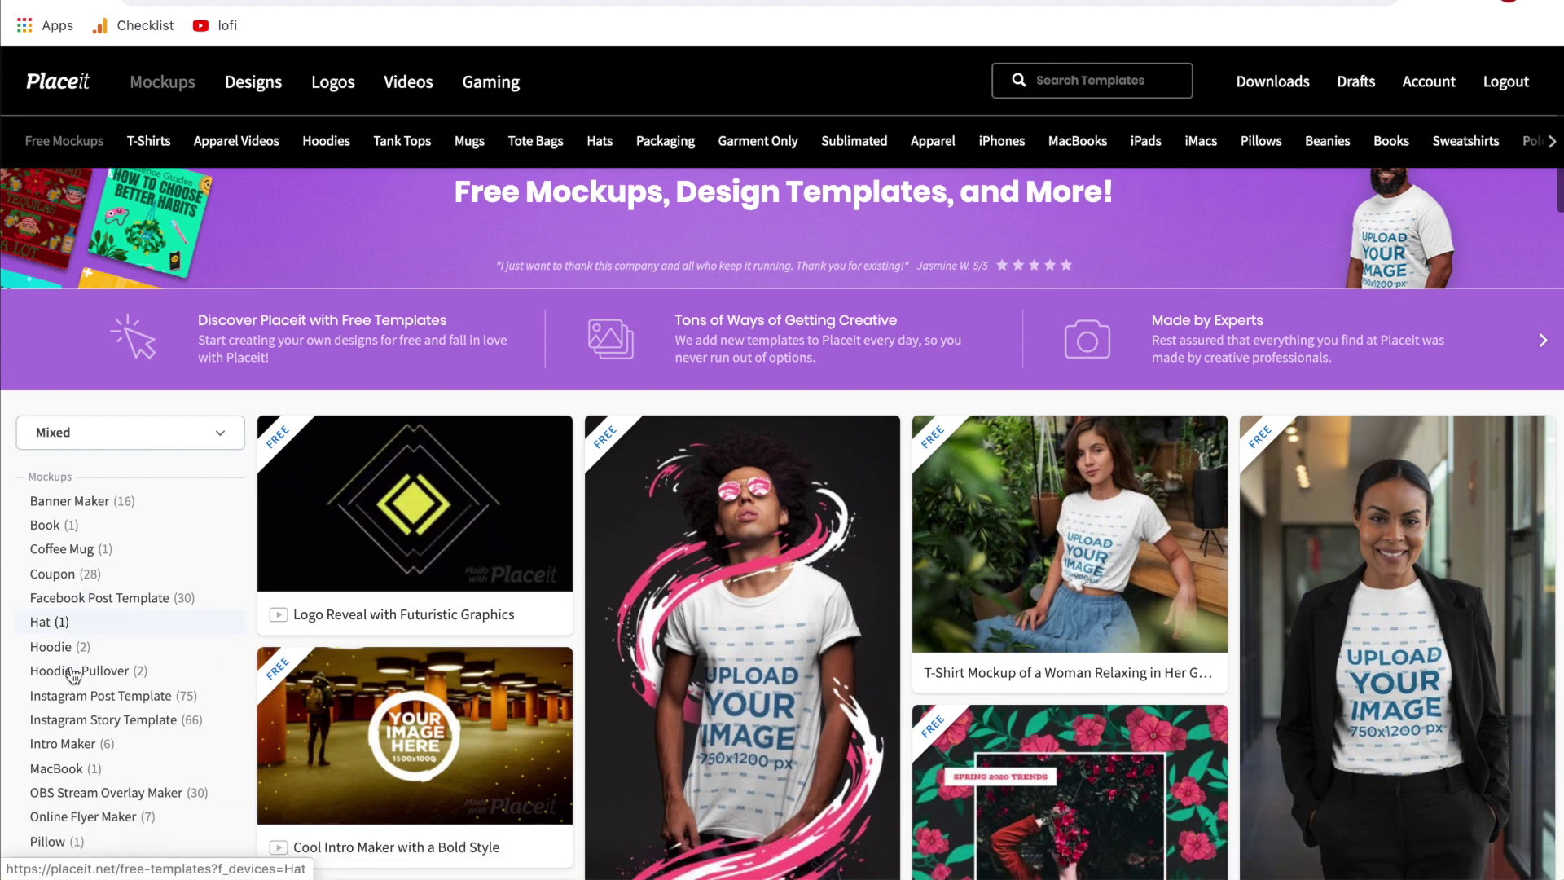
{"action": "scroll", "coordinate": [74, 674], "scroll_direction": "down", "scroll_amount": 5}
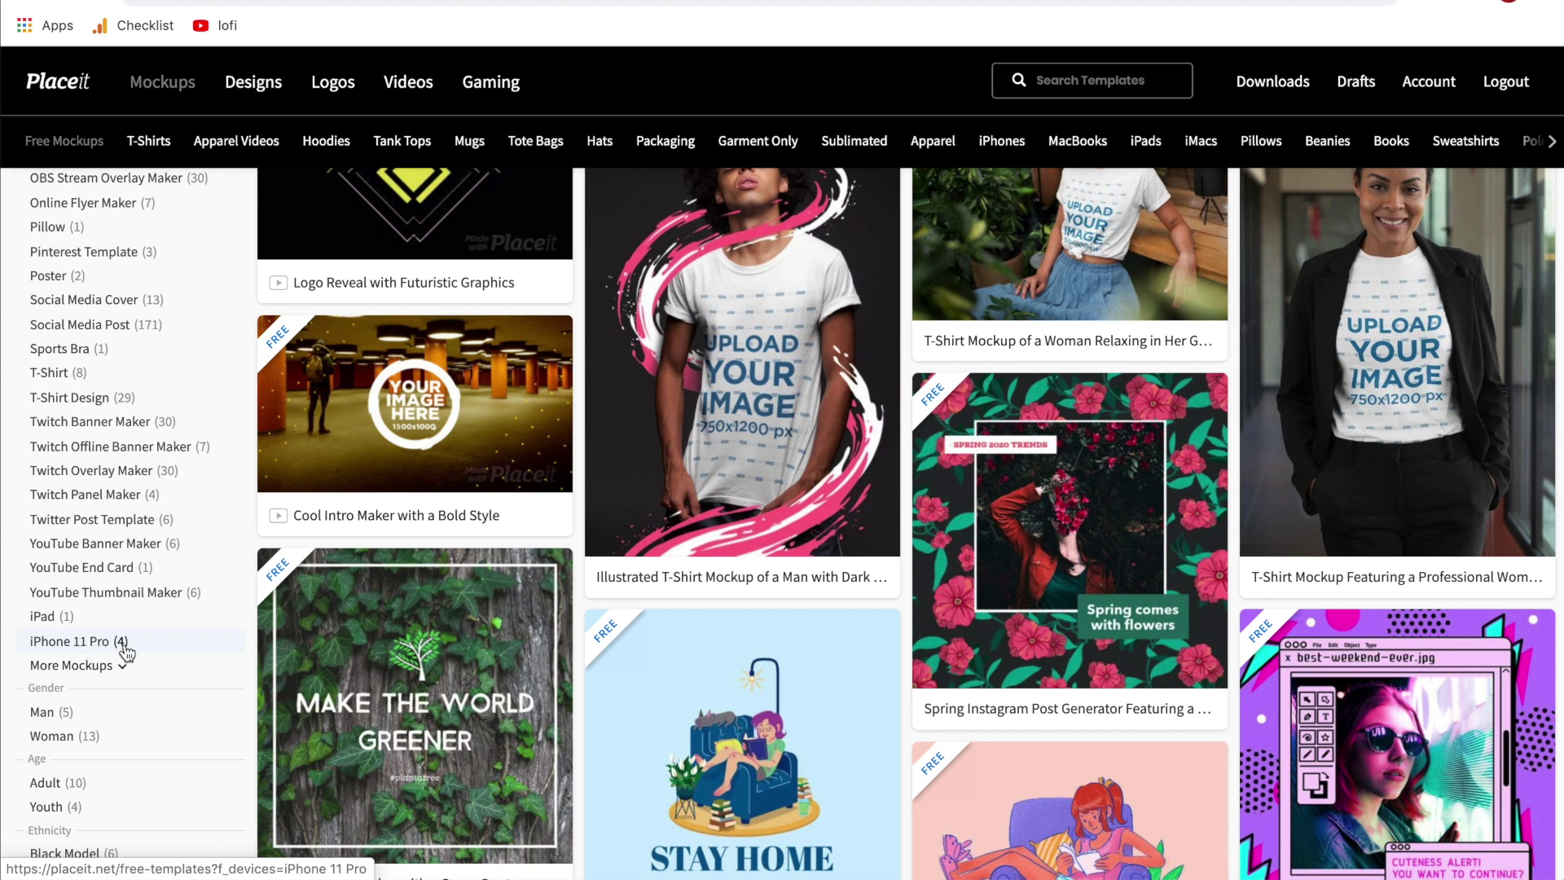
{"action": "left_click", "coordinate": [112, 672]}
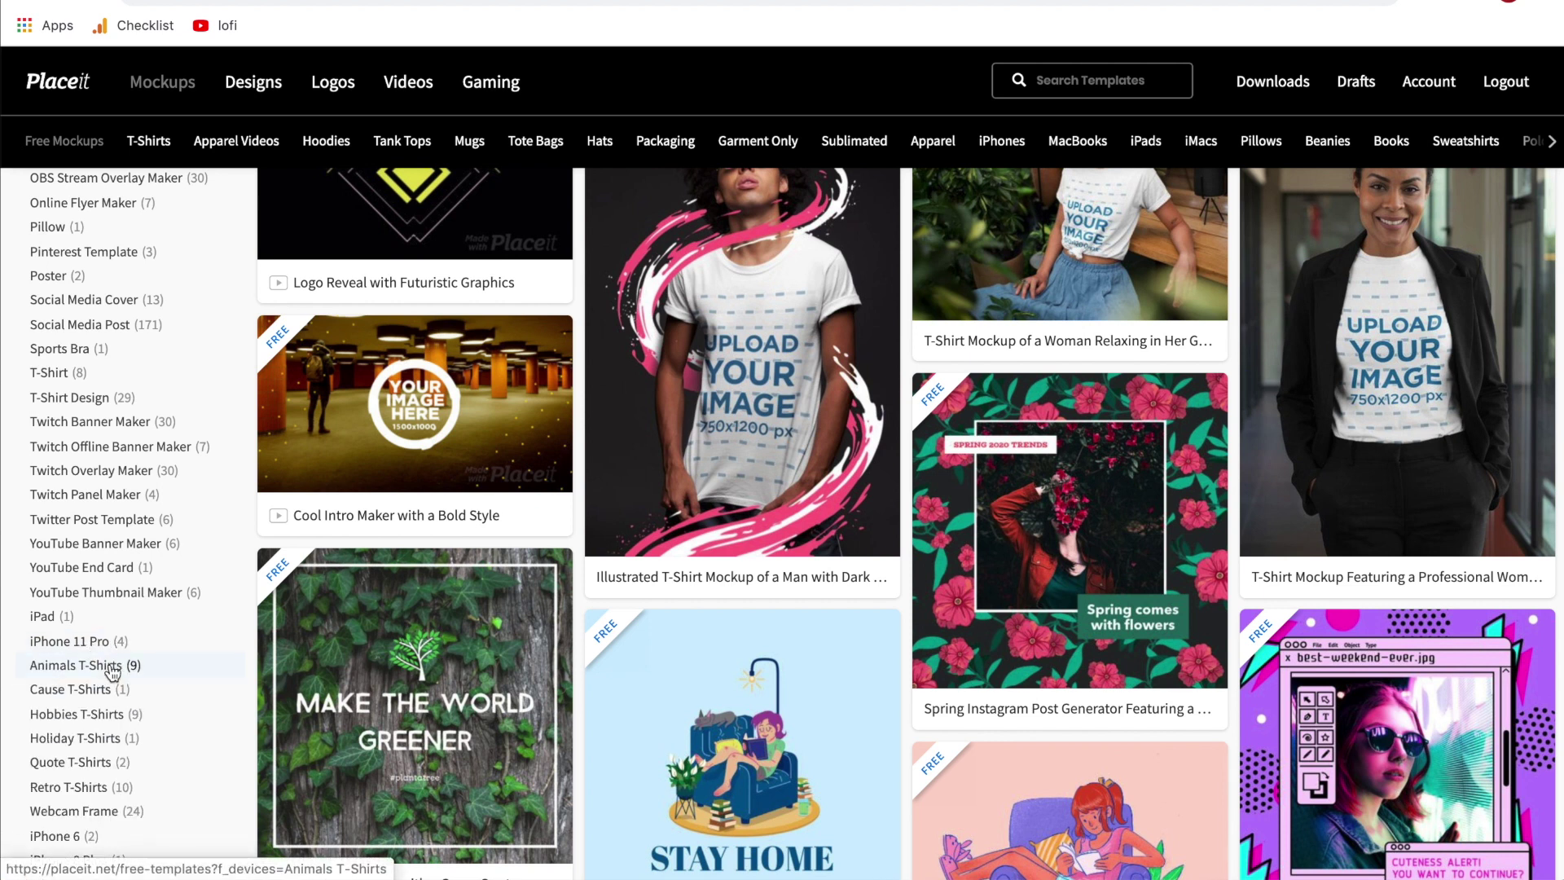
{"action": "scroll", "coordinate": [112, 673], "scroll_direction": "down", "scroll_amount": 2}
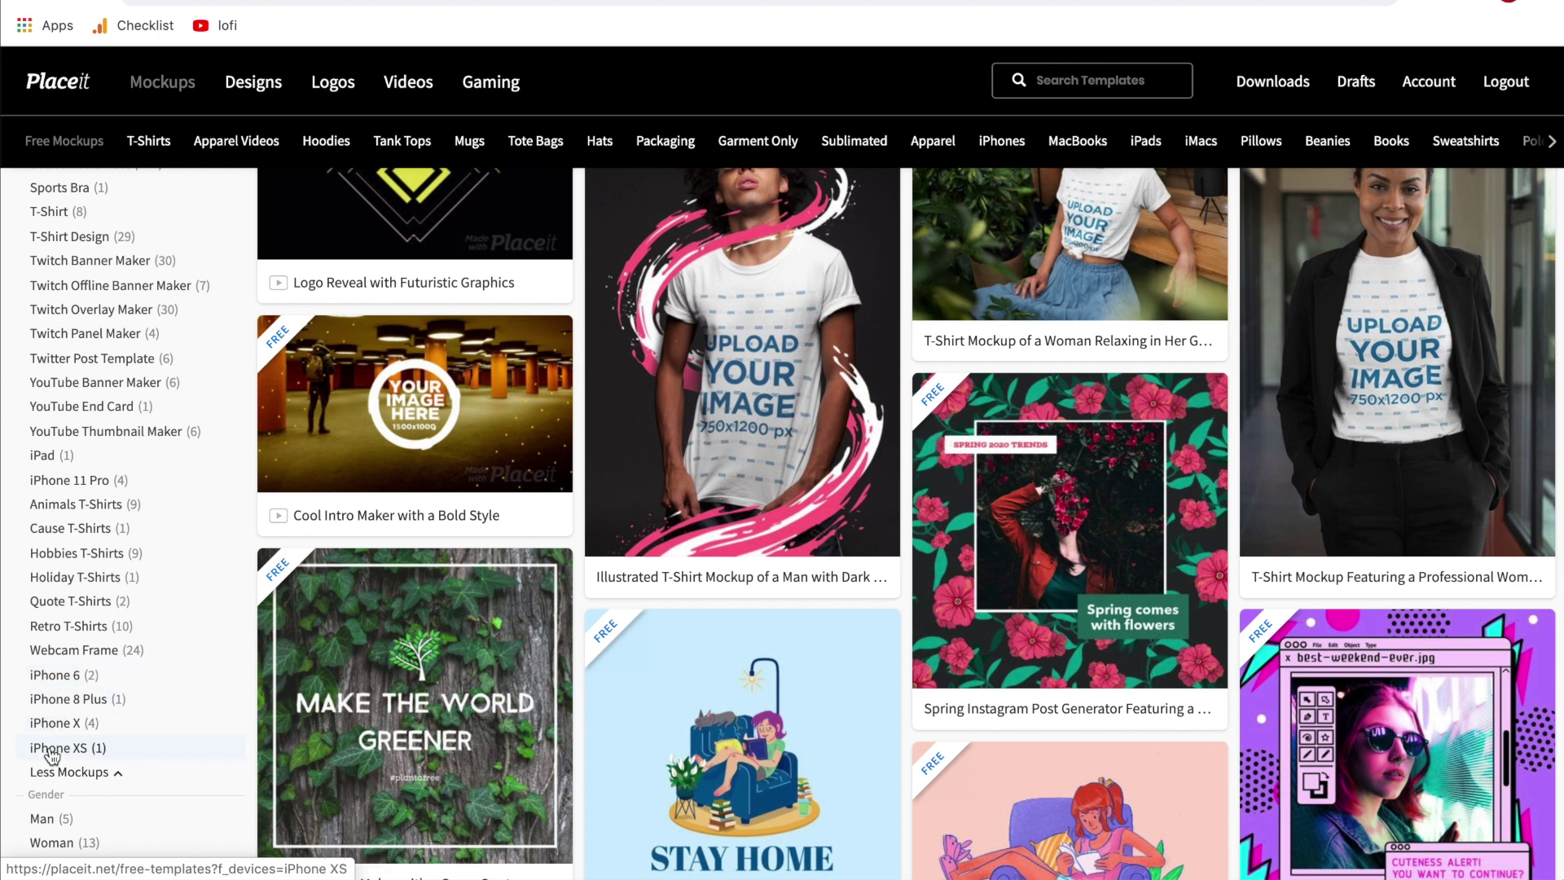
{"action": "left_click", "coordinate": [65, 481]}
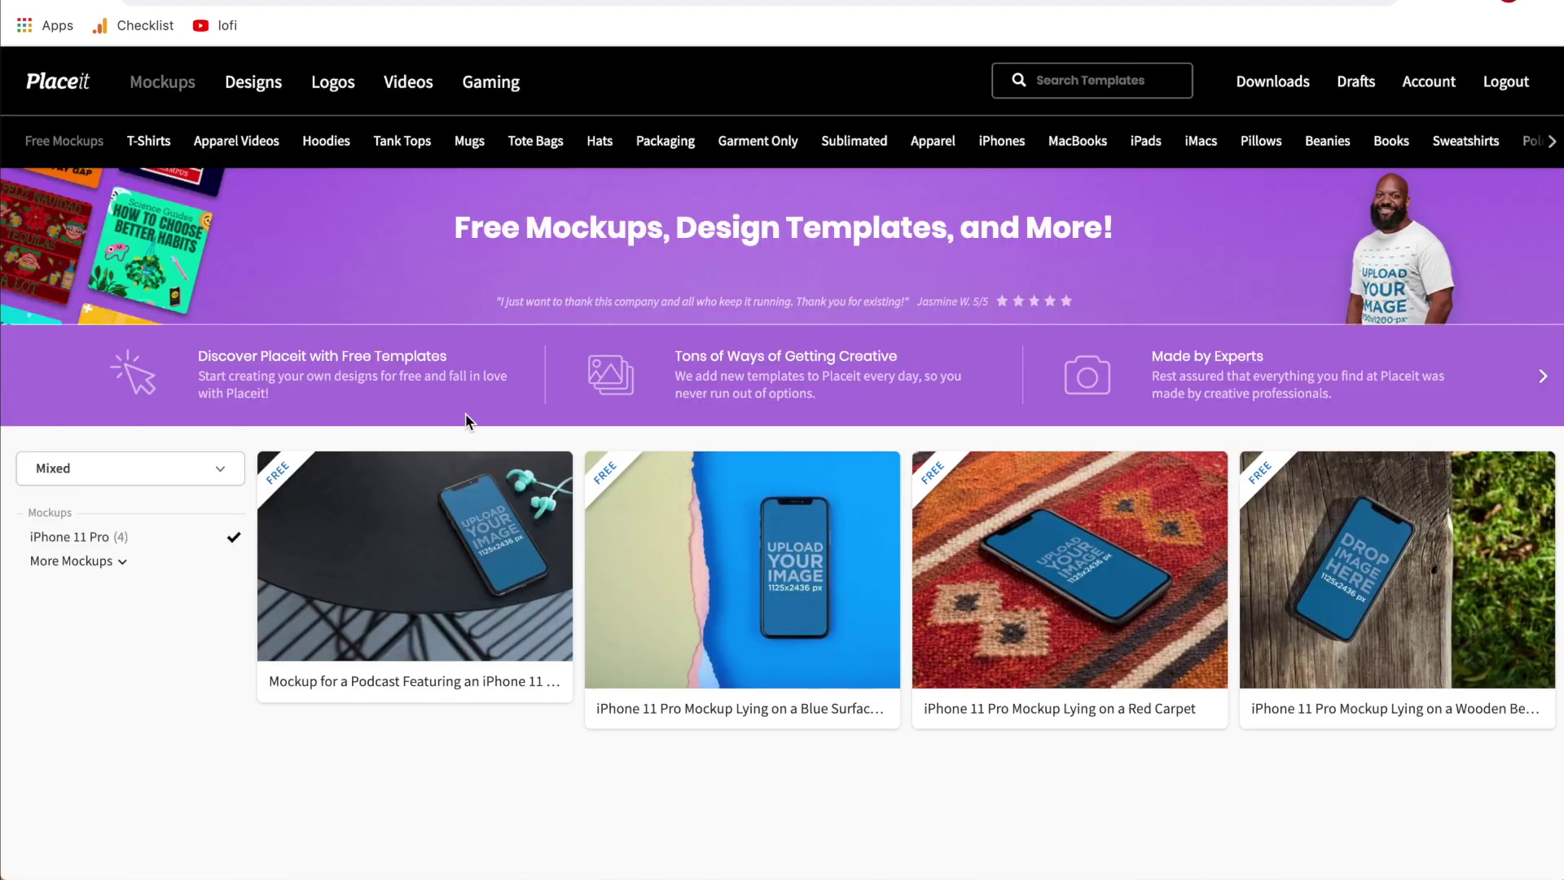
{"action": "left_click", "coordinate": [478, 570]}
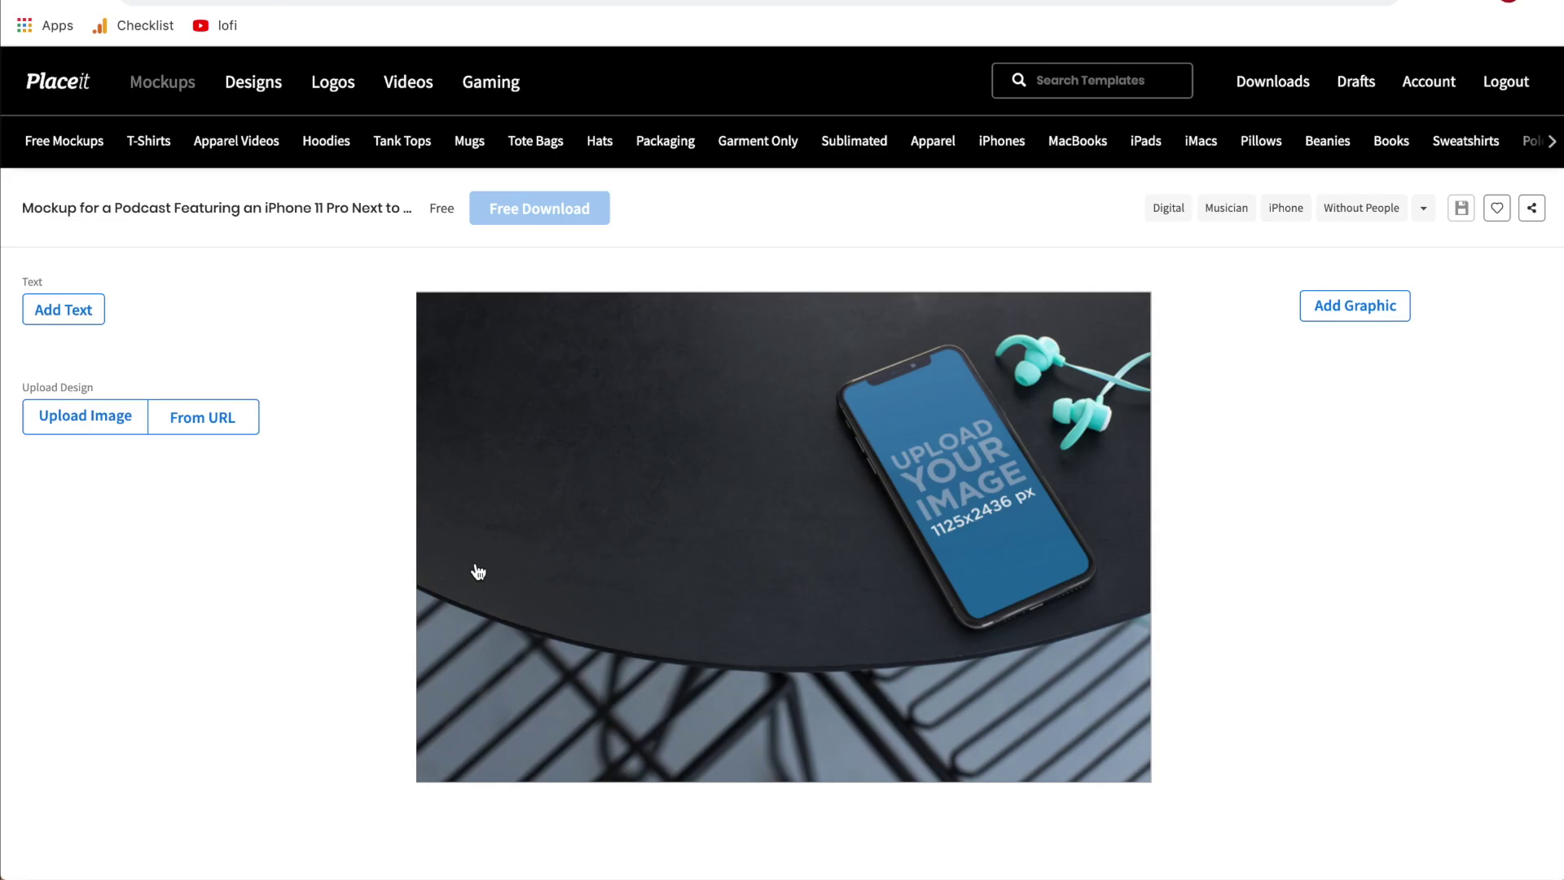
{"action": "left_click", "coordinate": [216, 422]}
{"action": "type", "text": "http://placeit.net"}
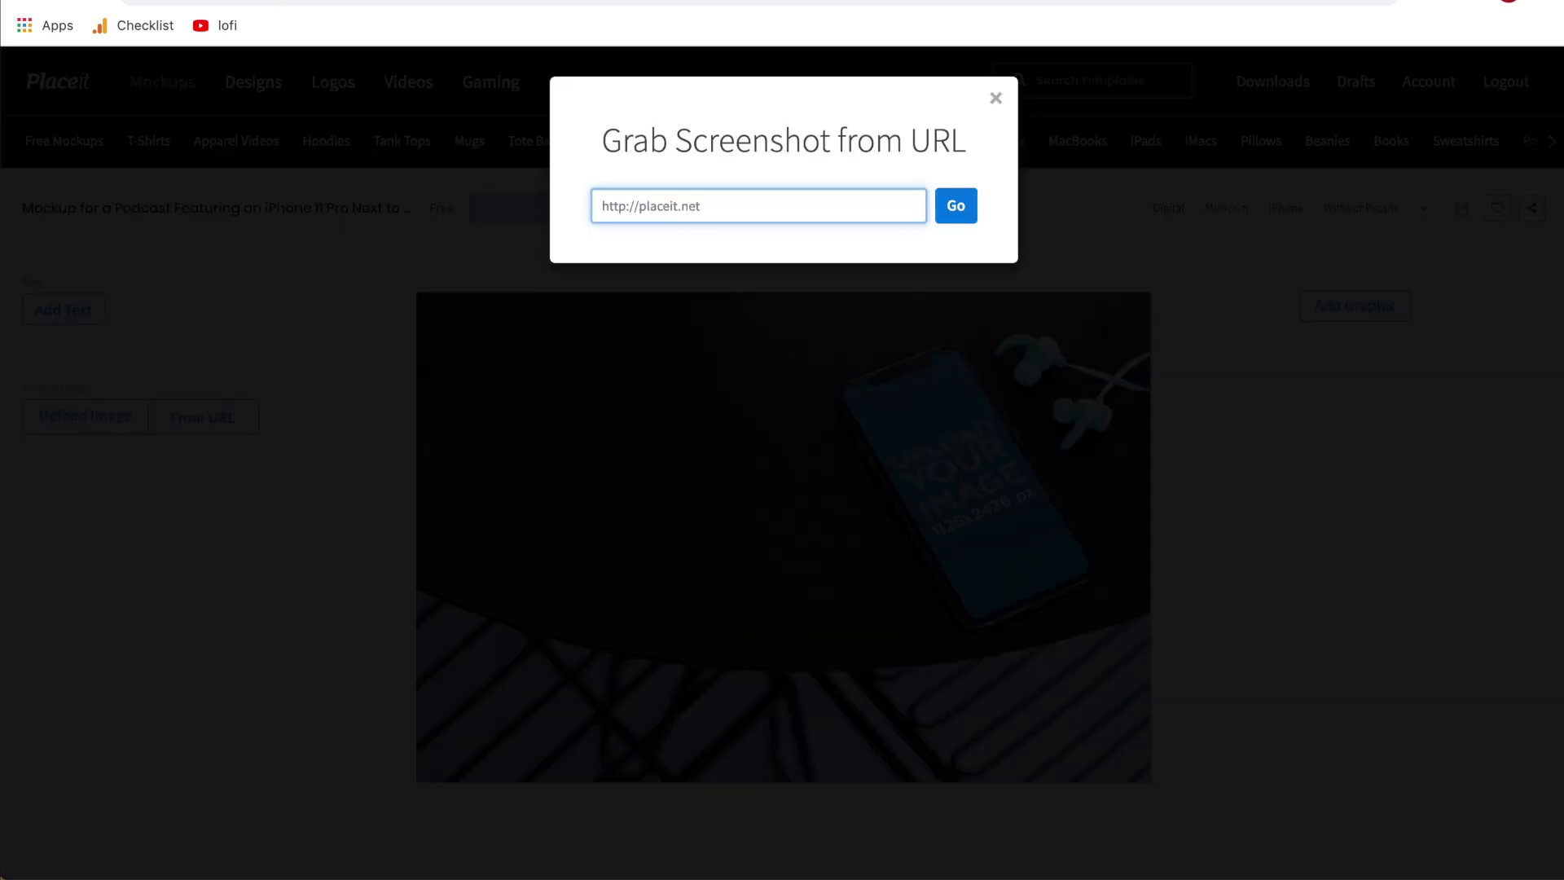
{"action": "key", "text": "Return"}
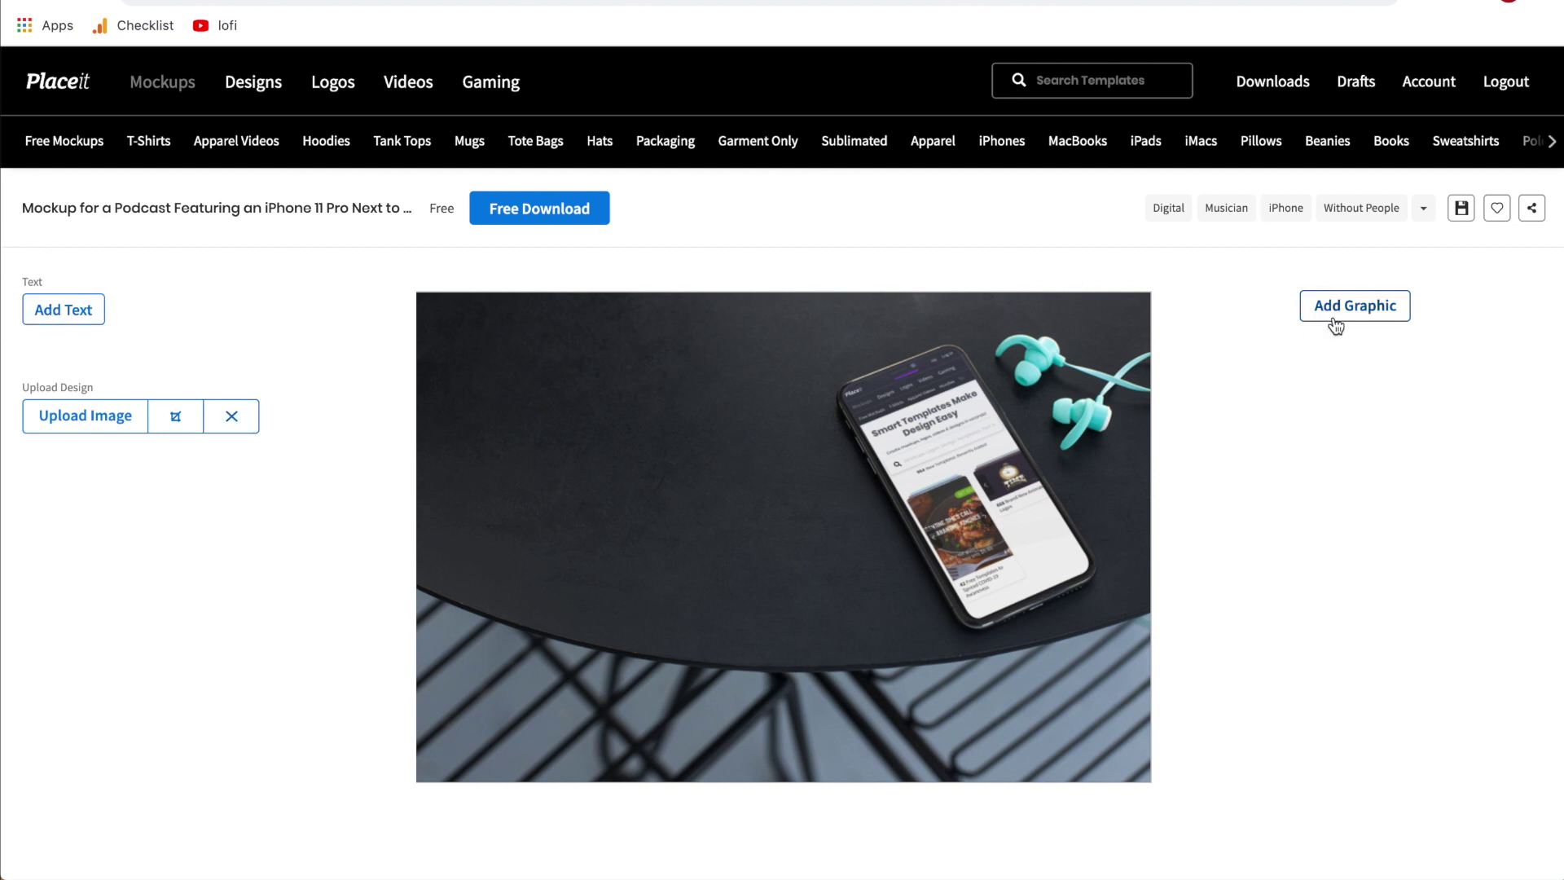
- Generate the free watermark-free PNG and download the finished file
{"action": "left_click", "coordinate": [519, 212]}
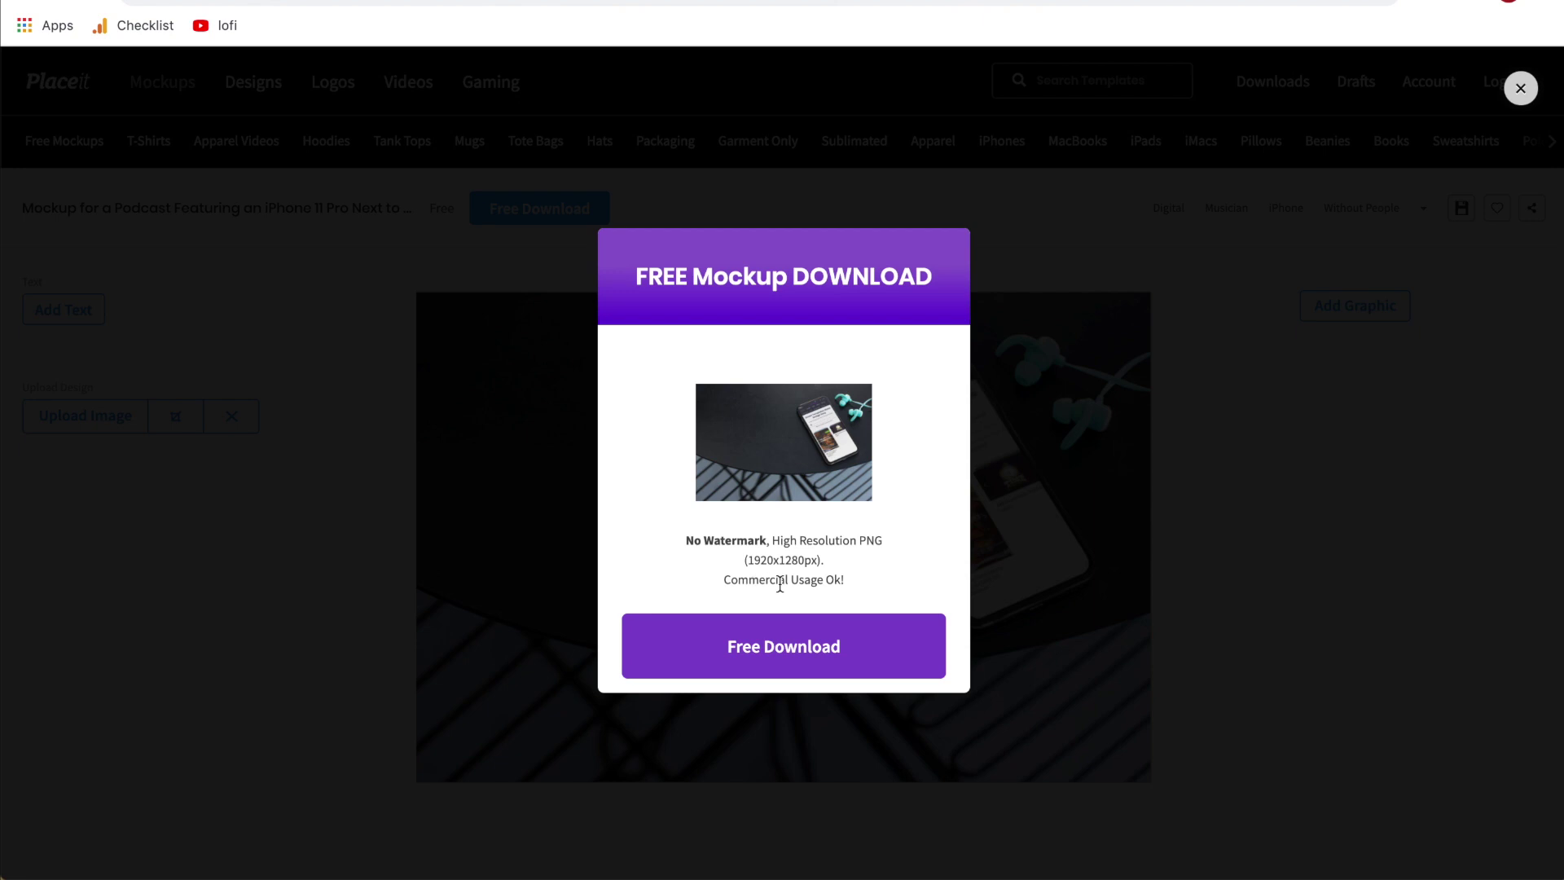
{"action": "left_click", "coordinate": [766, 650]}
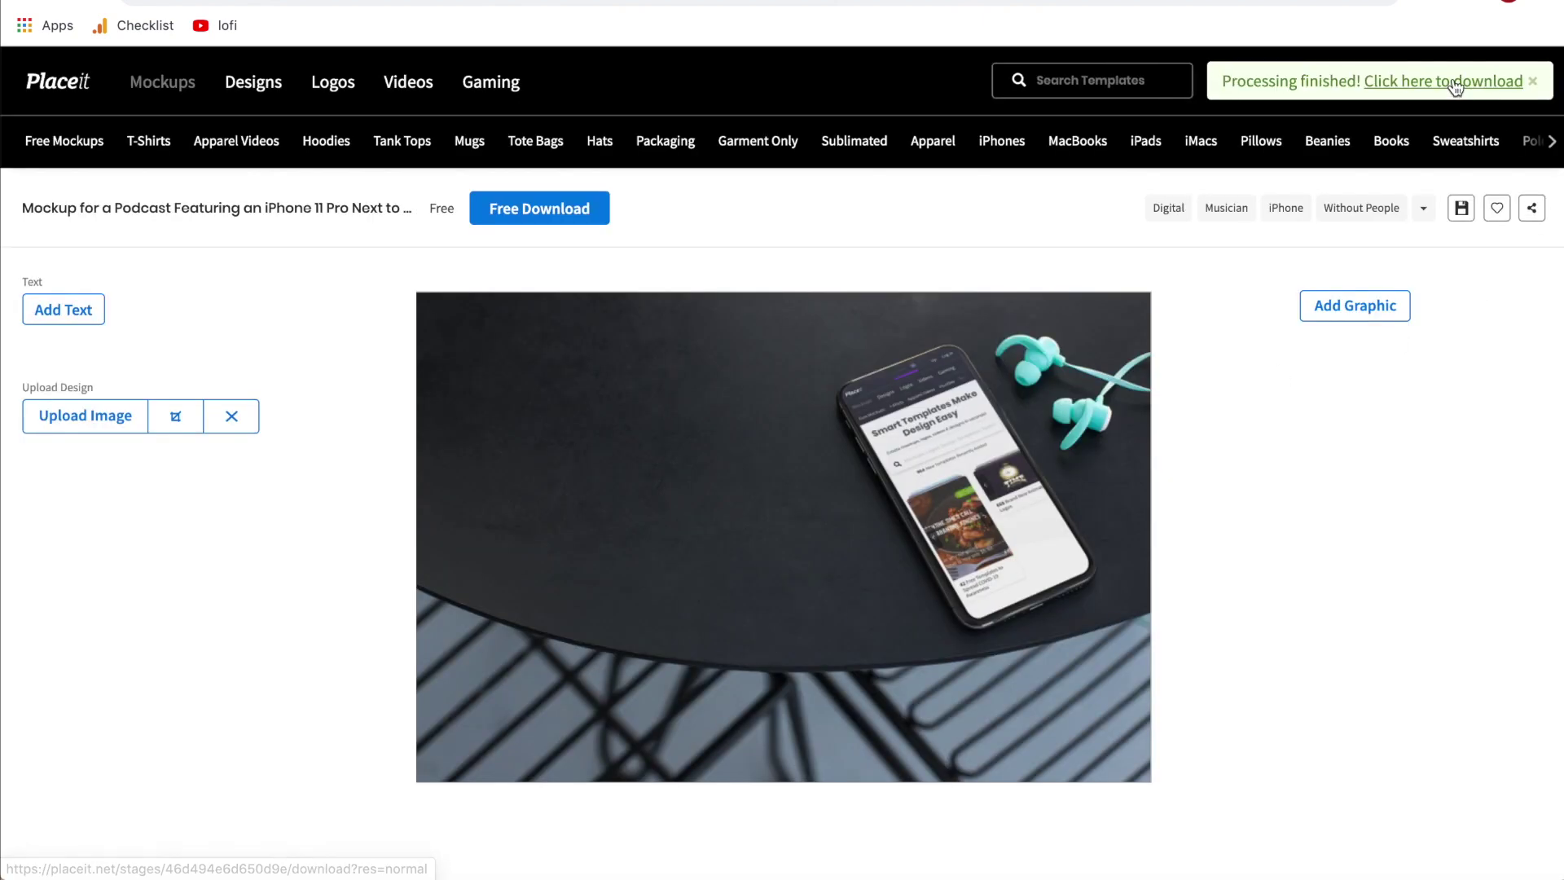
{"action": "left_click", "coordinate": [1460, 95]}
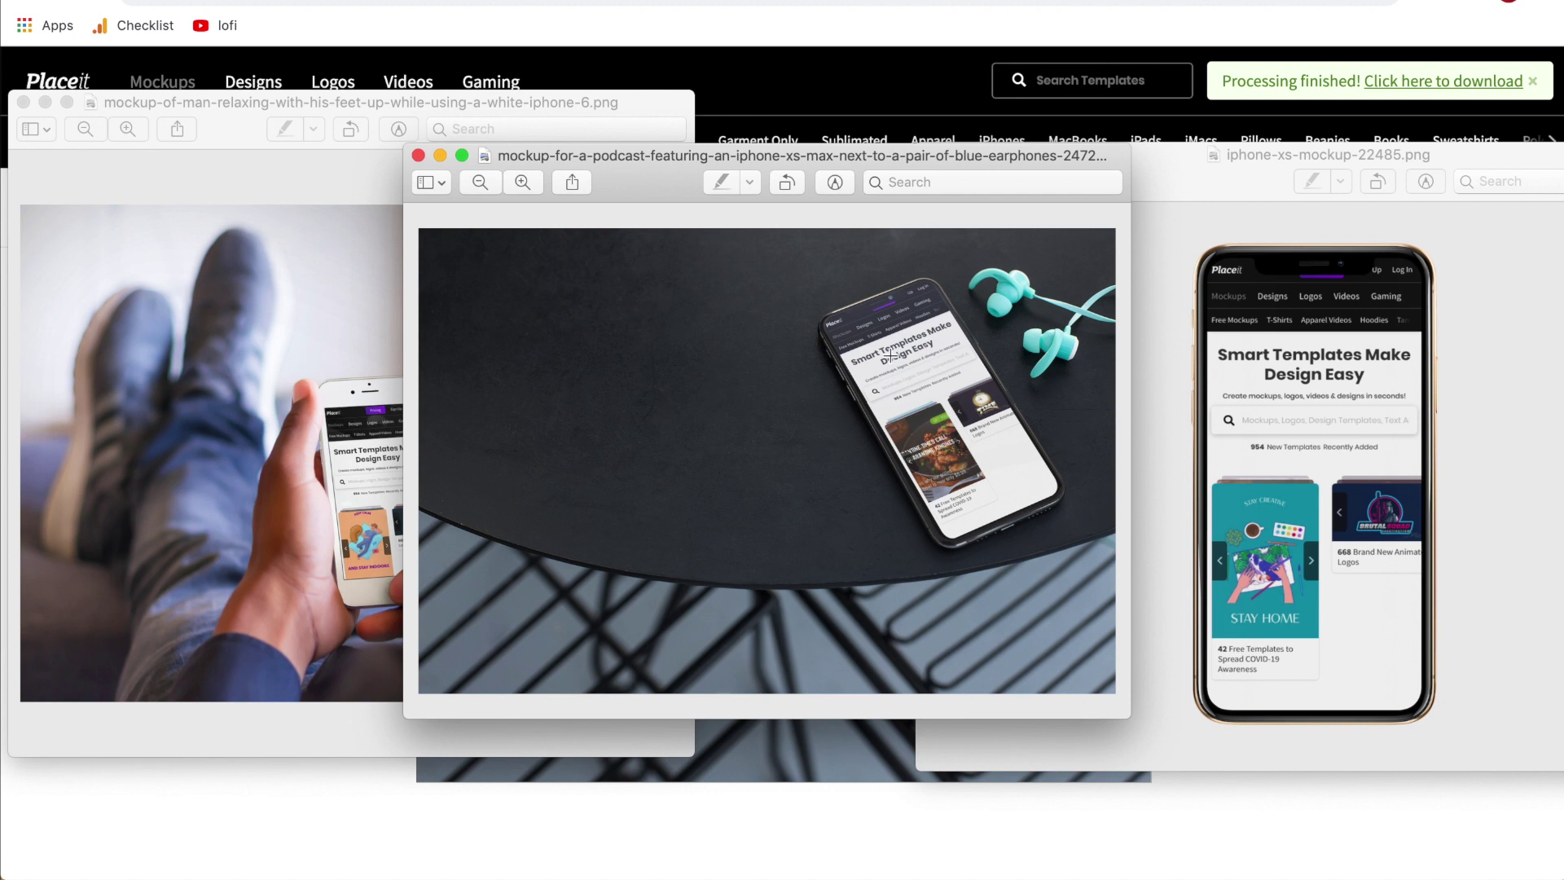
- Zoom in and out on the podcast mockup PNG, then switch back to the Placeit editor
{"action": "scroll", "coordinate": [891, 356], "scroll_direction": "up", "scroll_amount": 5}
{"action": "scroll", "coordinate": [891, 356], "scroll_direction": "down", "scroll_amount": 5}
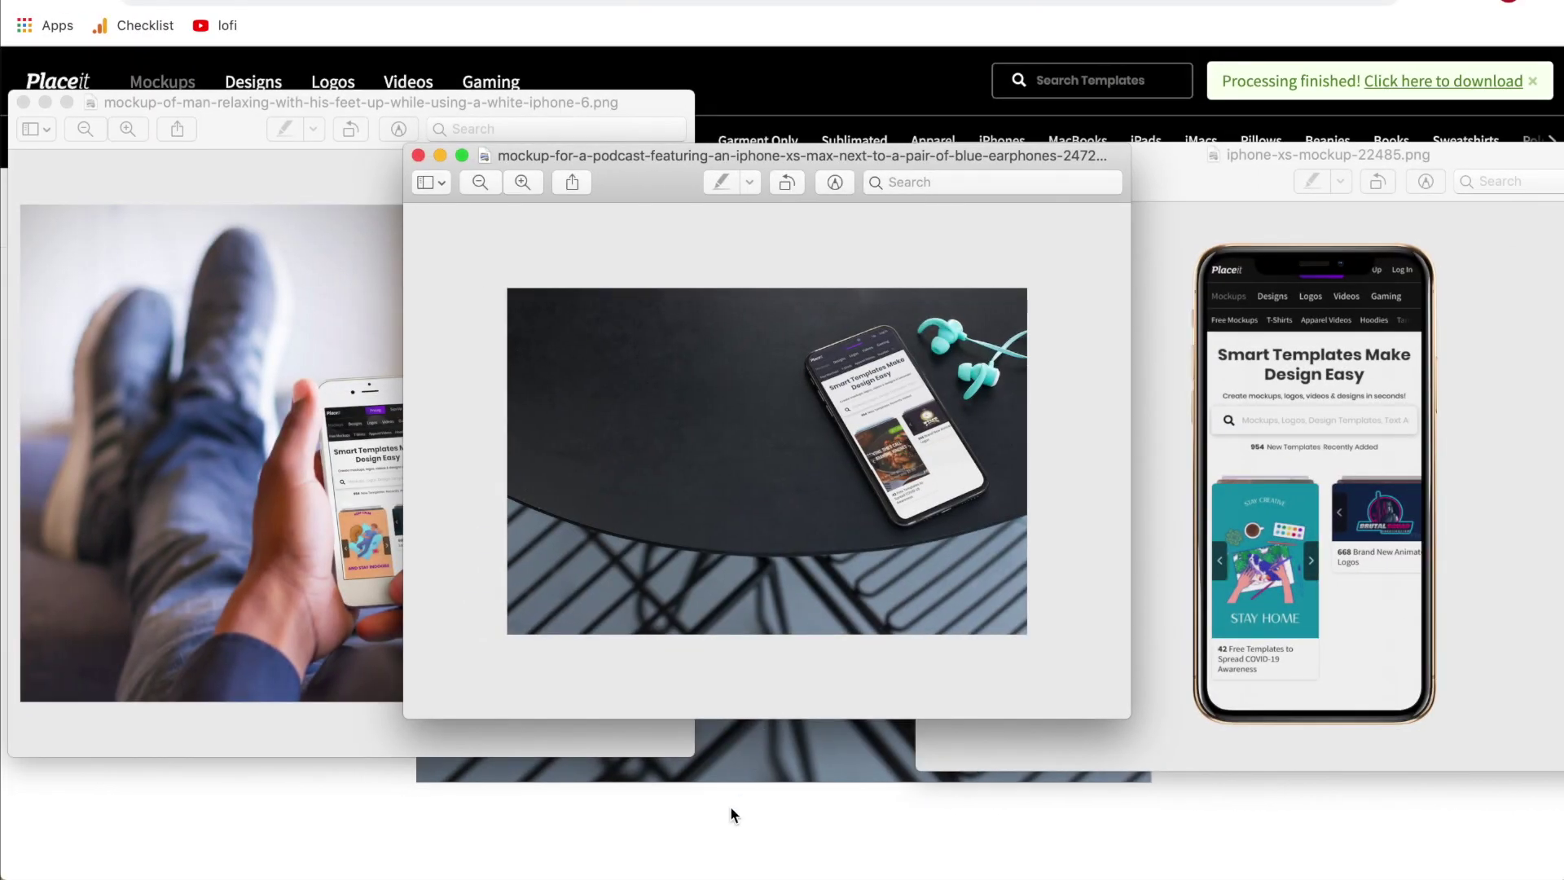
{"action": "left_click", "coordinate": [721, 826]}
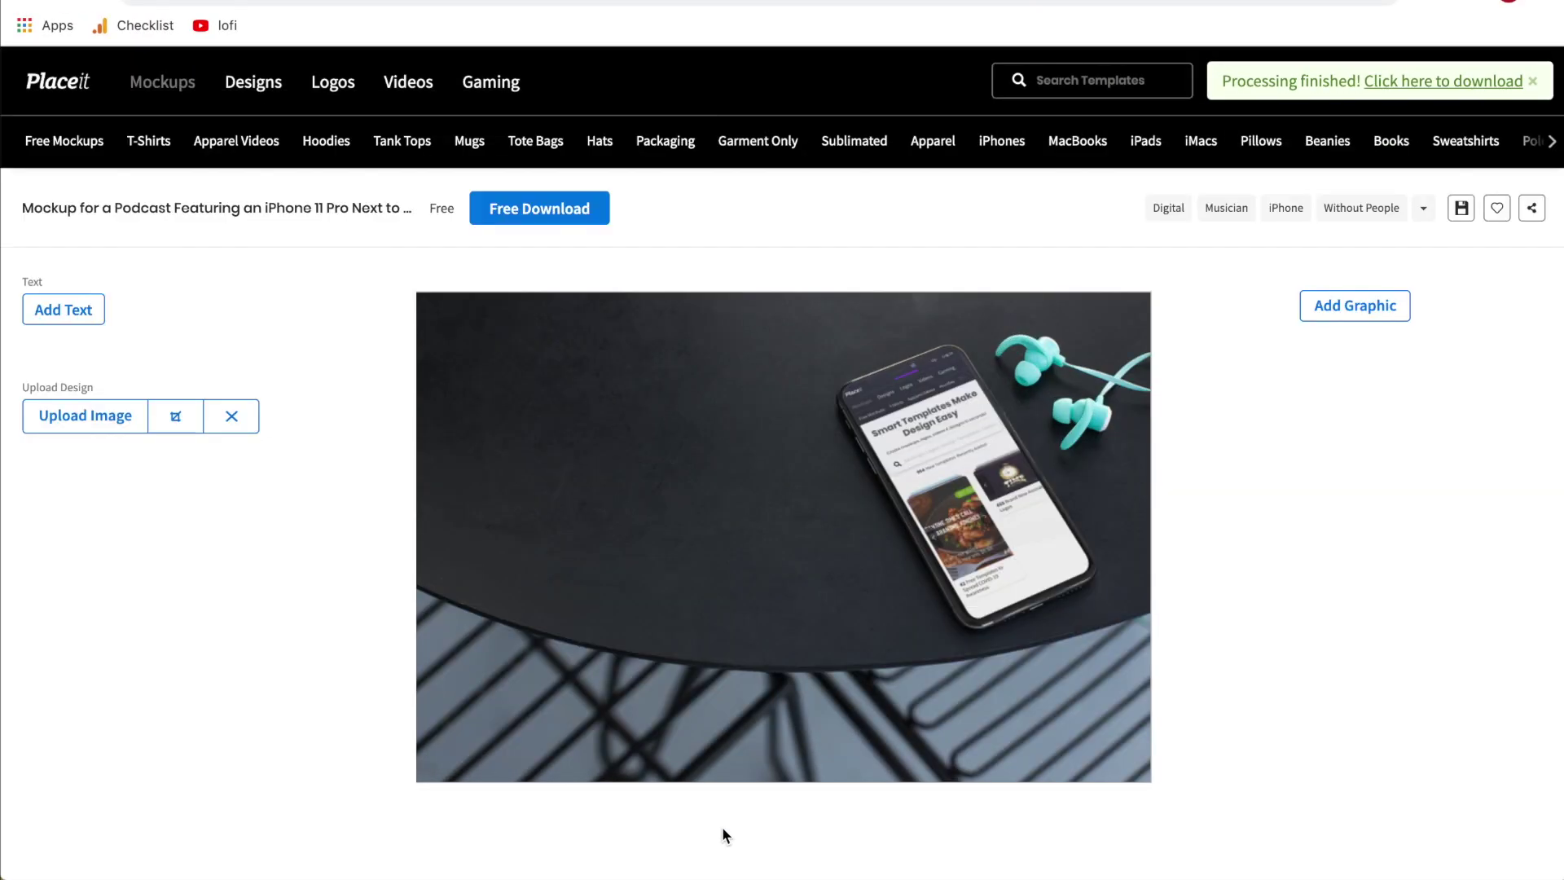